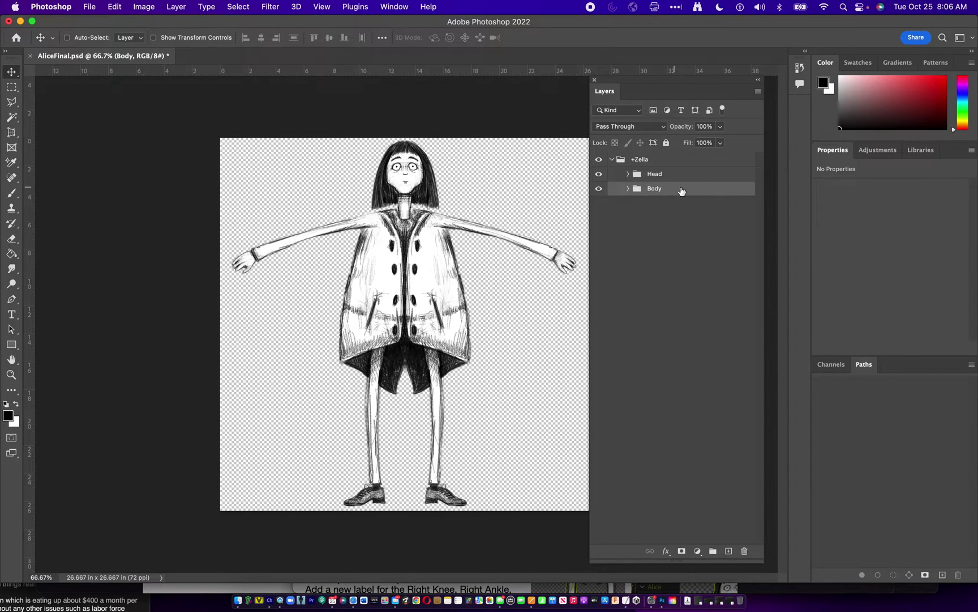
- Expand the Body, +Left Arm and L Hands layer groups to show the left arm's artwork structure
click(628, 189)
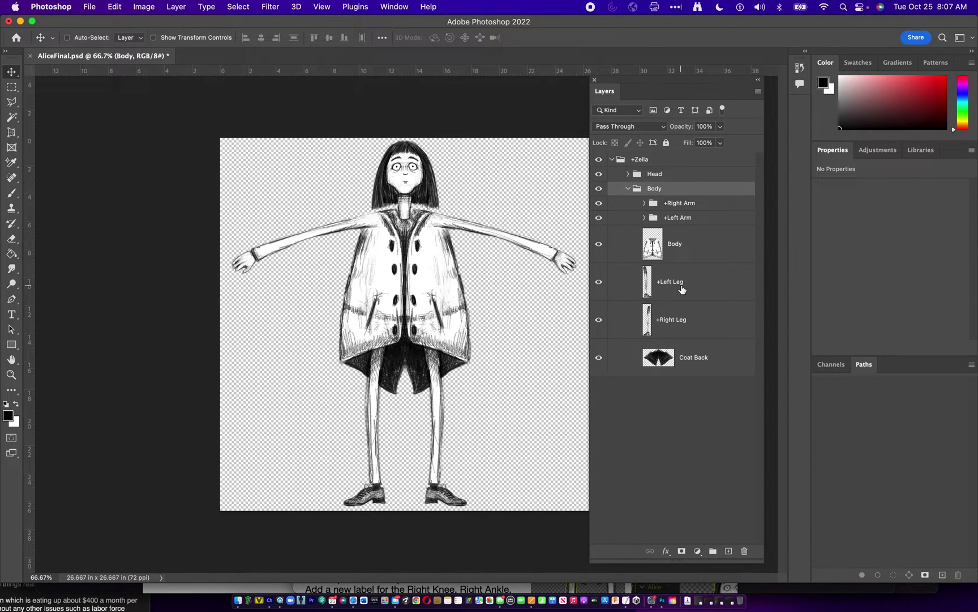
click(644, 218)
click(686, 222)
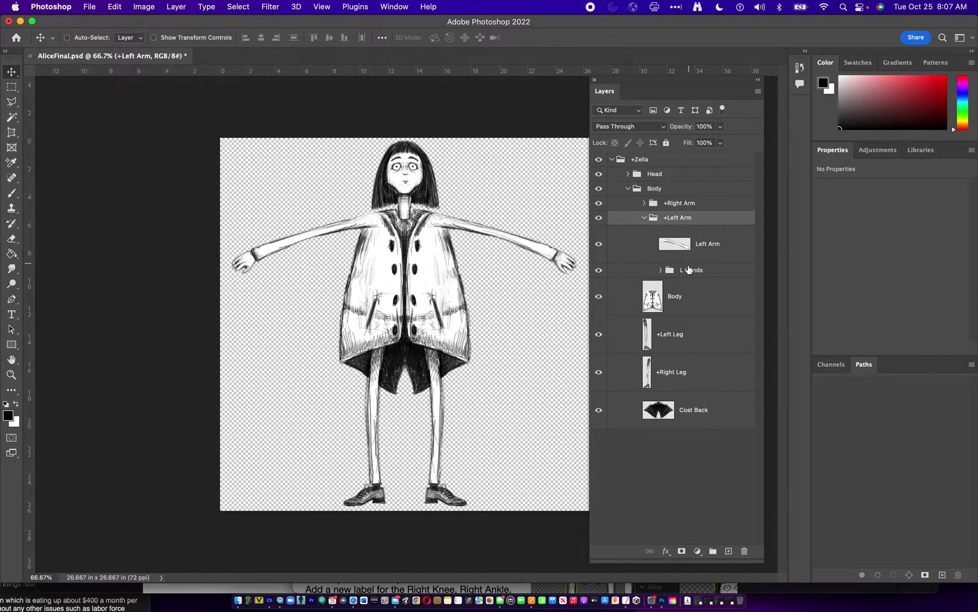
click(660, 270)
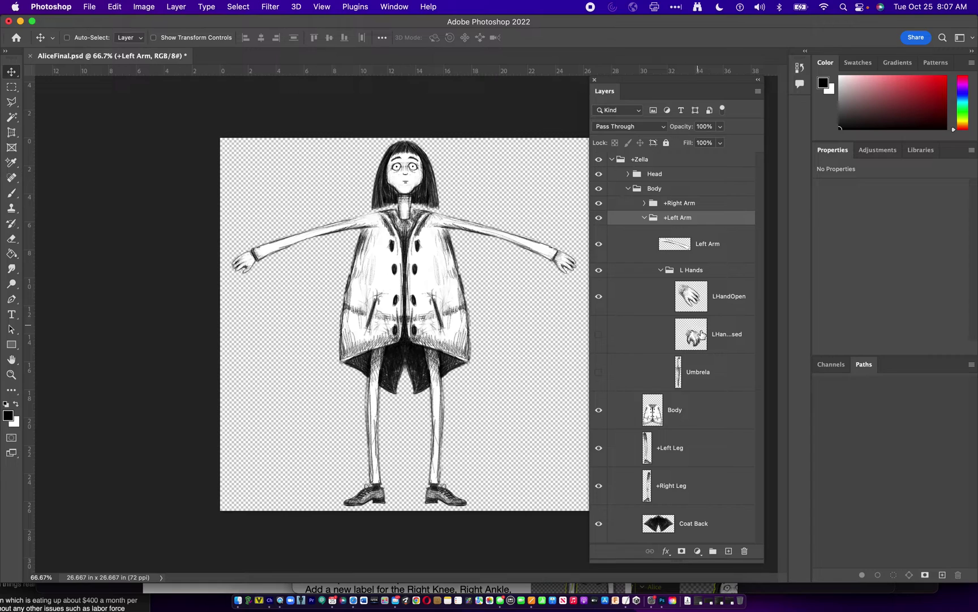
- Toggle the visibility of the open hand, closed hand and Umbrela layers to compare them, restoring LHandOpen and collapsing the L Hands group
click(604, 298)
click(603, 298)
click(599, 297)
click(601, 299)
click(602, 333)
click(598, 372)
click(598, 372)
click(599, 297)
click(599, 297)
click(661, 270)
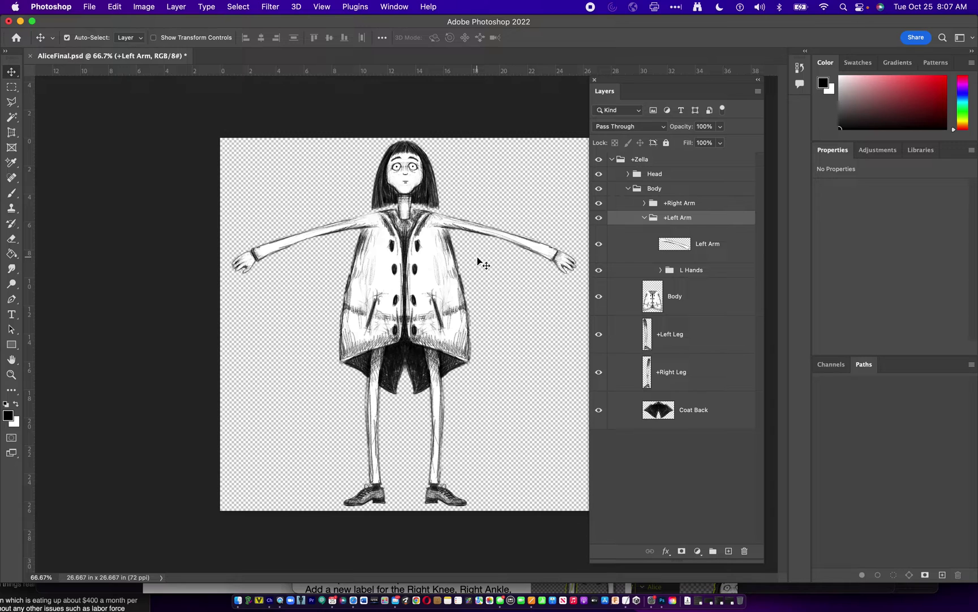
- Switch to Character Animator and import AliceFinal.psd from the ZellaPuppet folder on the Desktop
key(super+Tab)
key(super+Tab)
key(super+Tab)
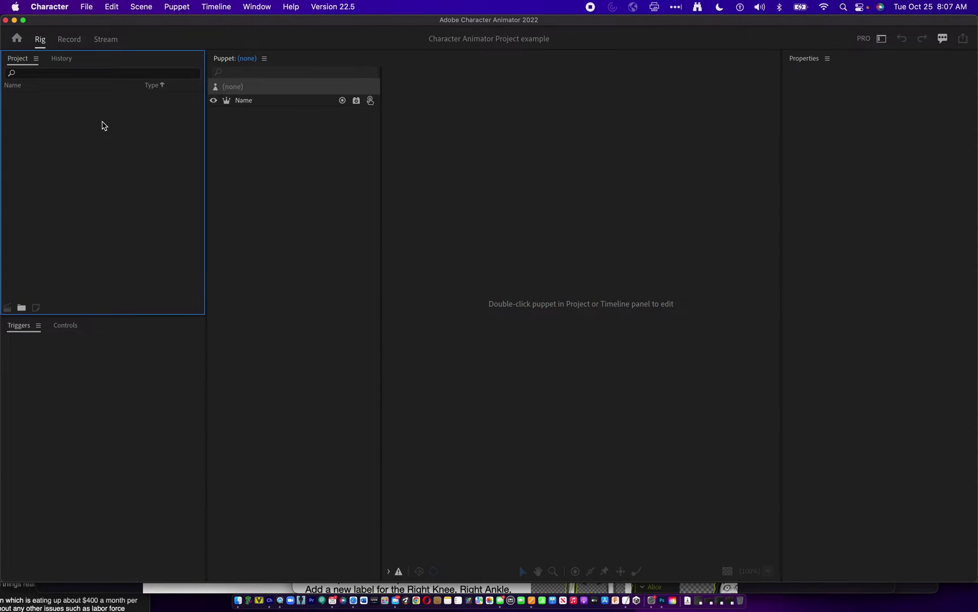
double_click(66, 104)
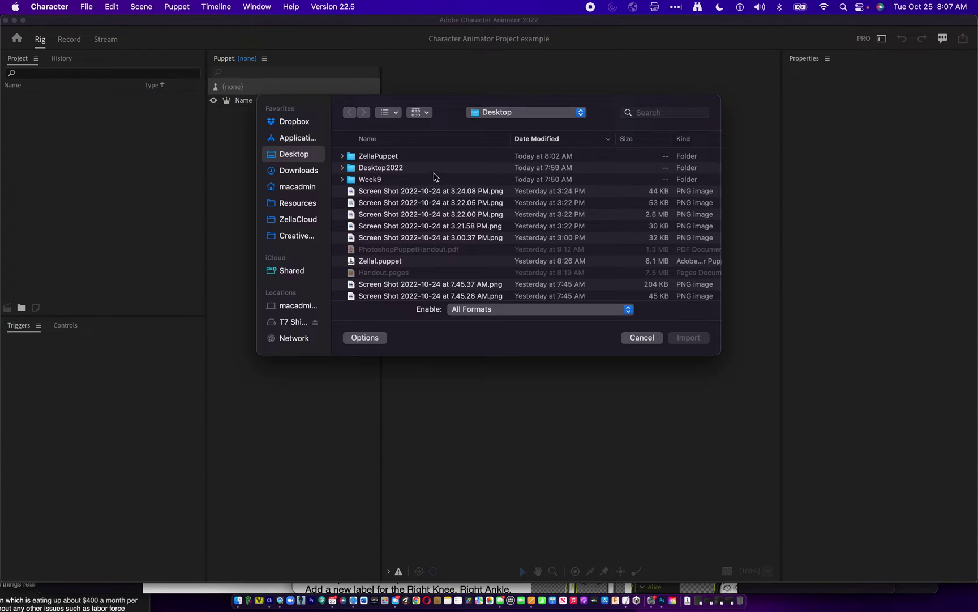
double_click(400, 157)
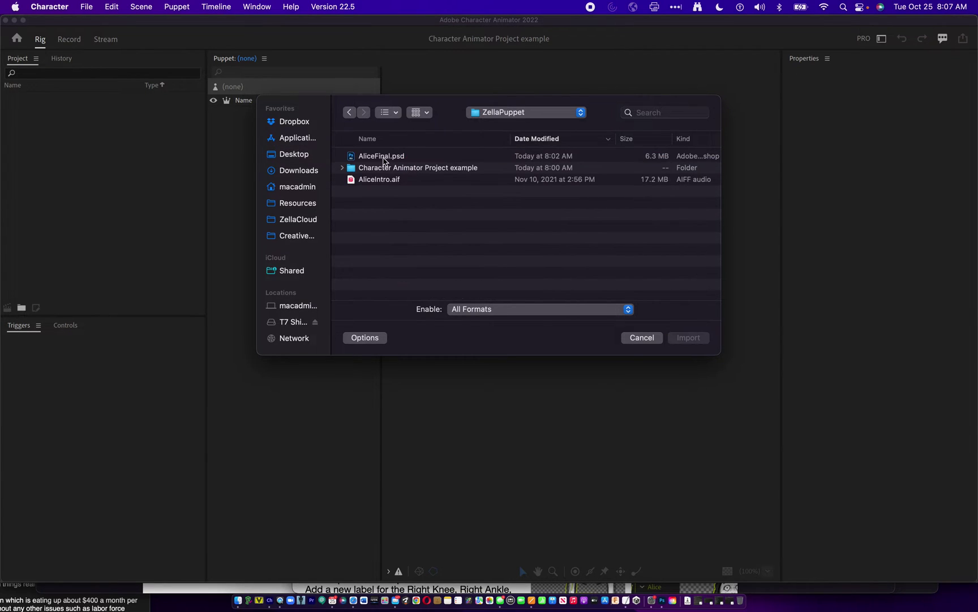
double_click(386, 157)
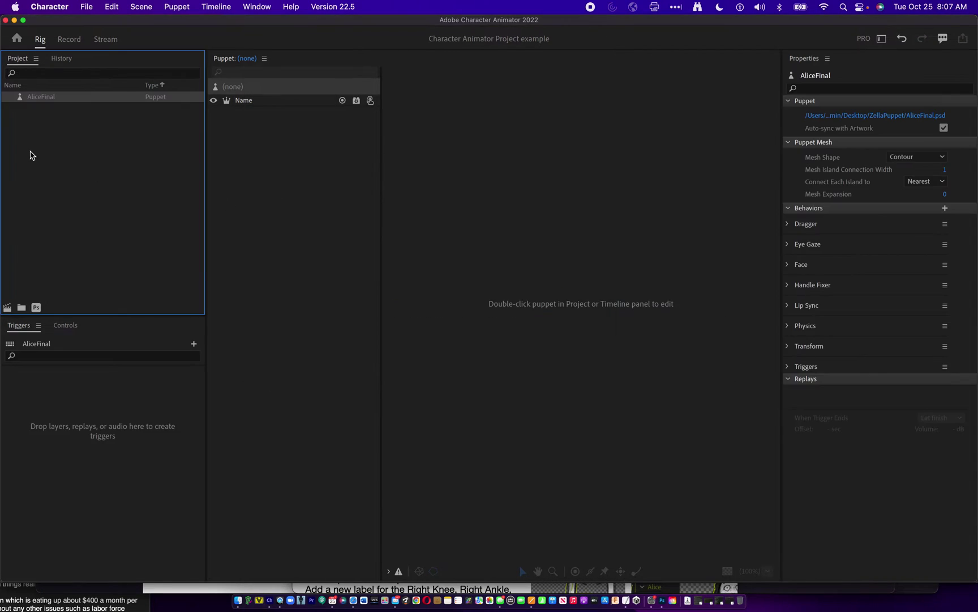
drag(95, 104, 507, 219)
click(598, 308)
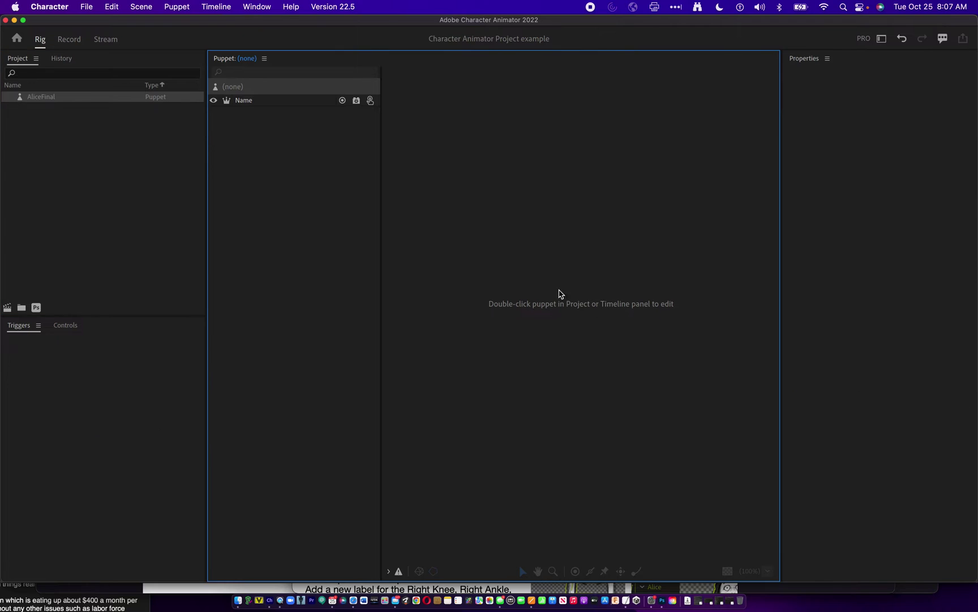
click(48, 100)
key(super+i)
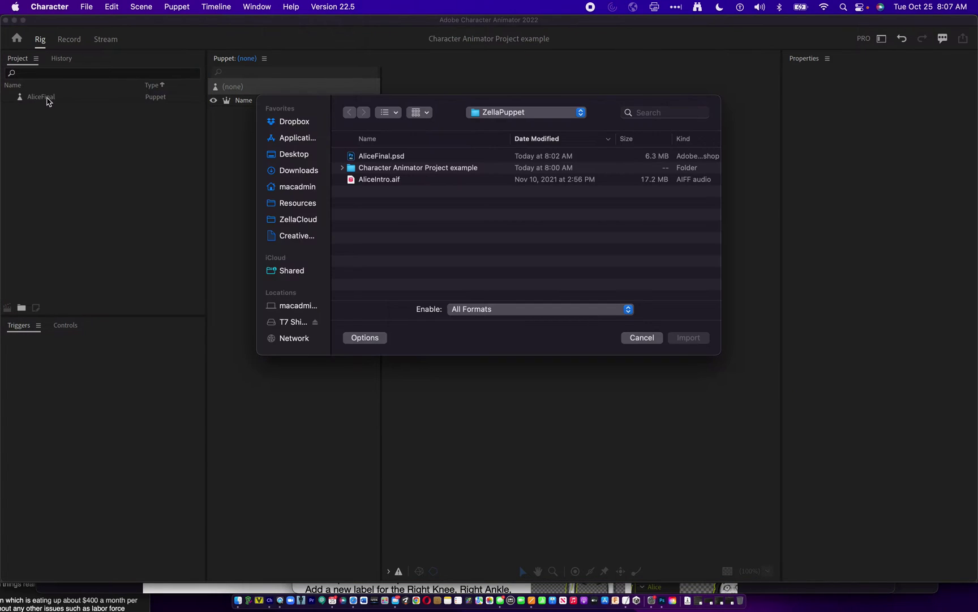
click(651, 342)
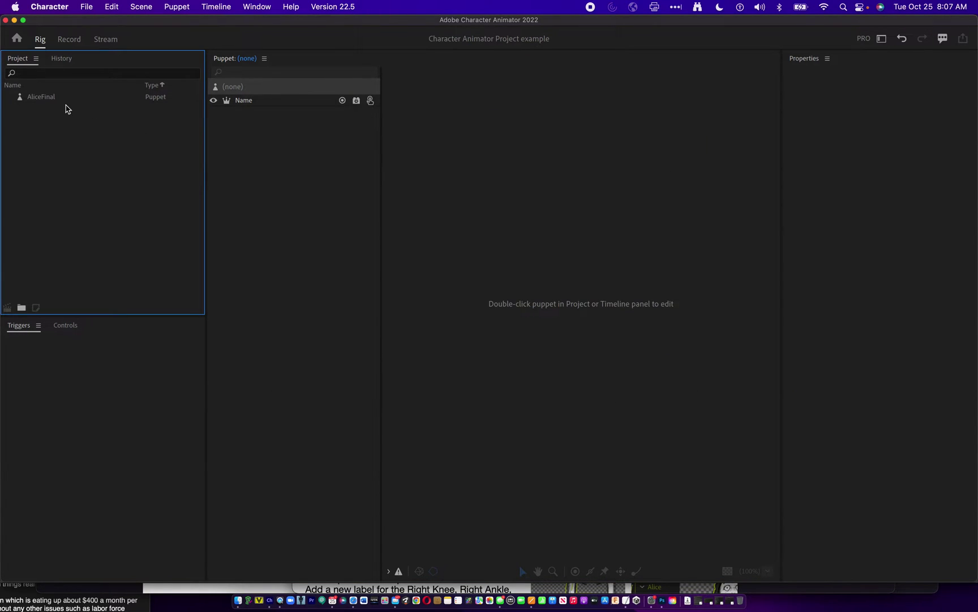
- Open the AliceFinal puppet for rigging and inspect the properties of its Zella and Head layers
click(54, 98)
double_click(54, 99)
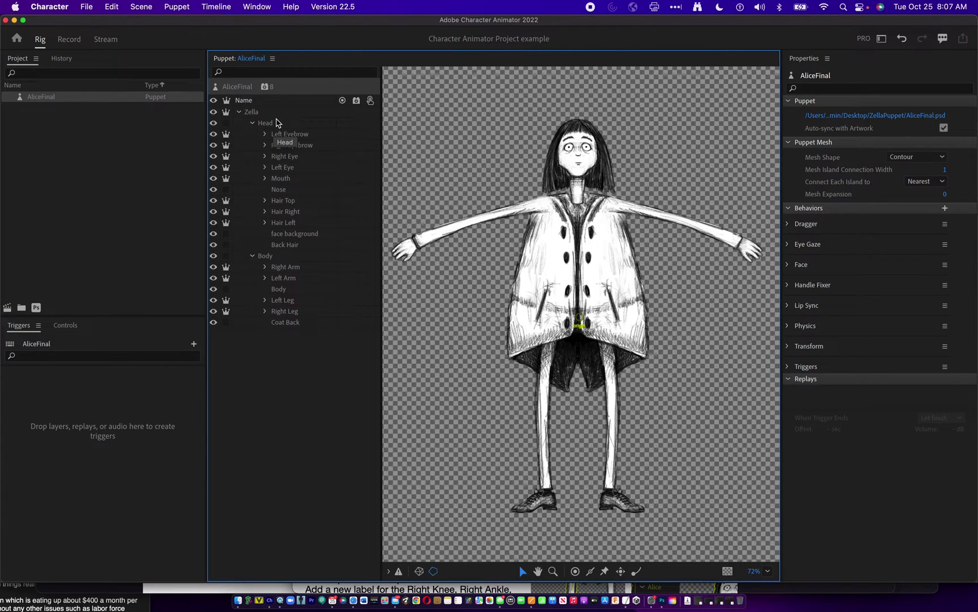
click(266, 113)
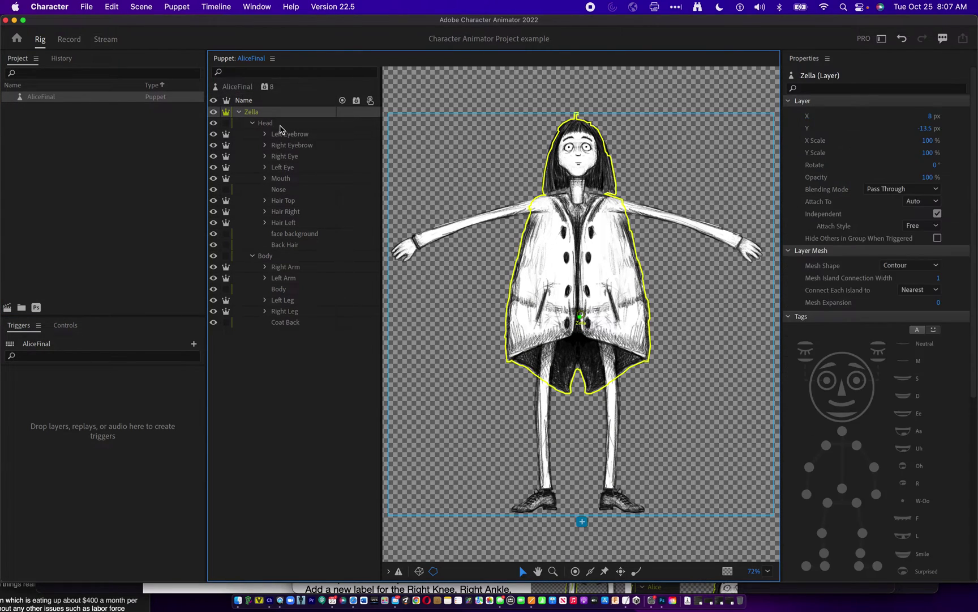
click(283, 124)
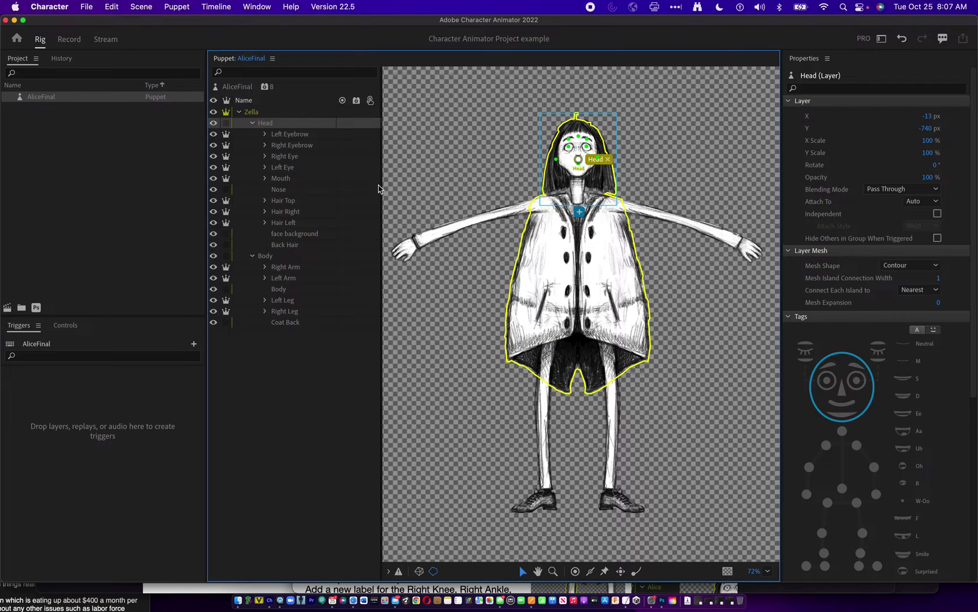
- Examine the tags assigned to the Head, eyebrow, eye and Mouth layers of the puppet
click(311, 133)
click(306, 146)
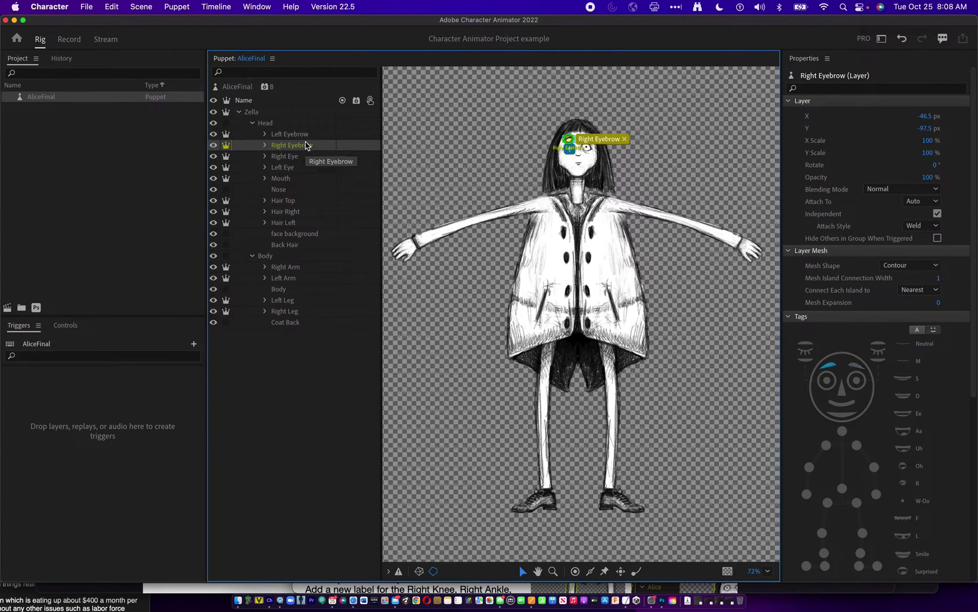
click(286, 125)
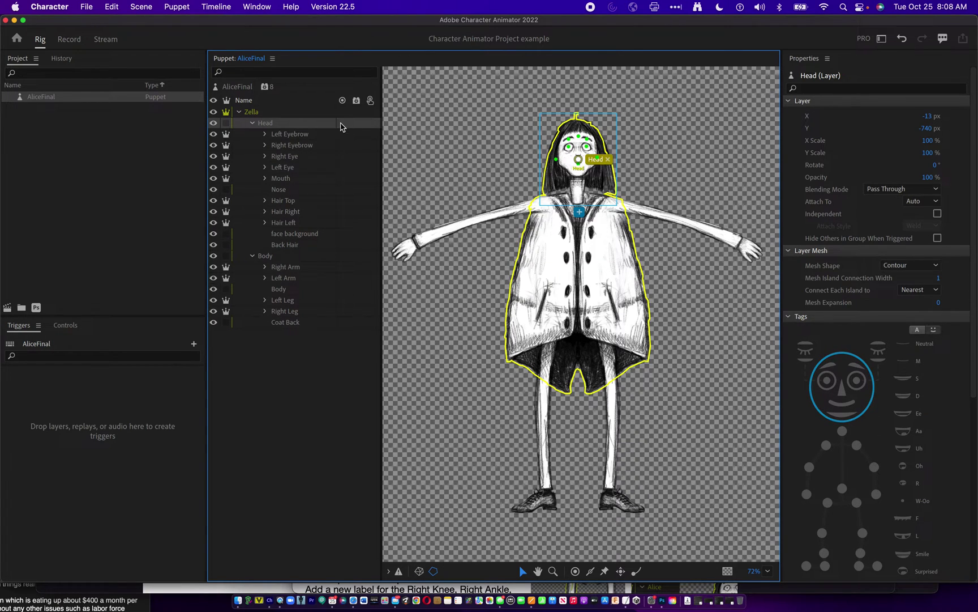
click(306, 137)
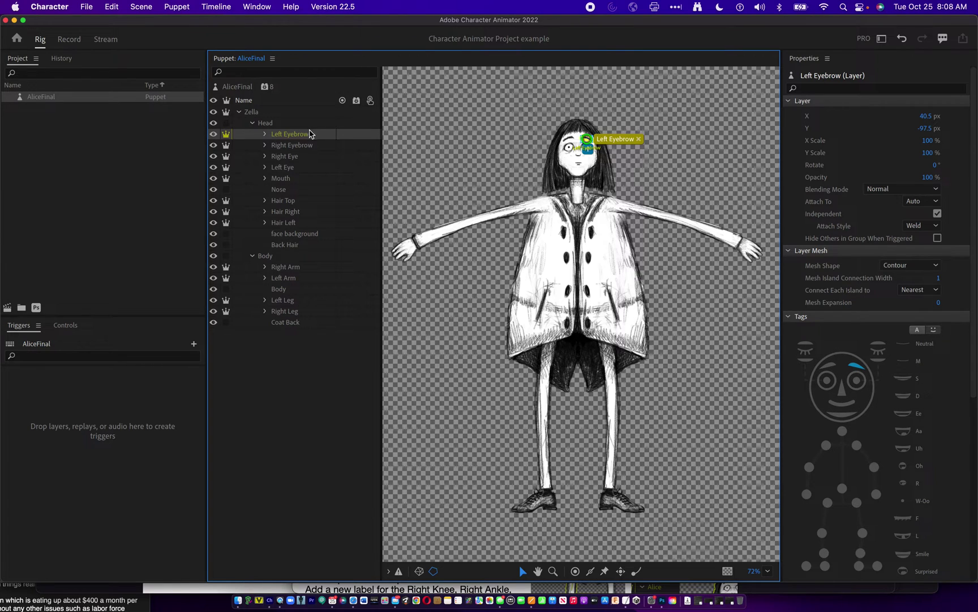
click(306, 146)
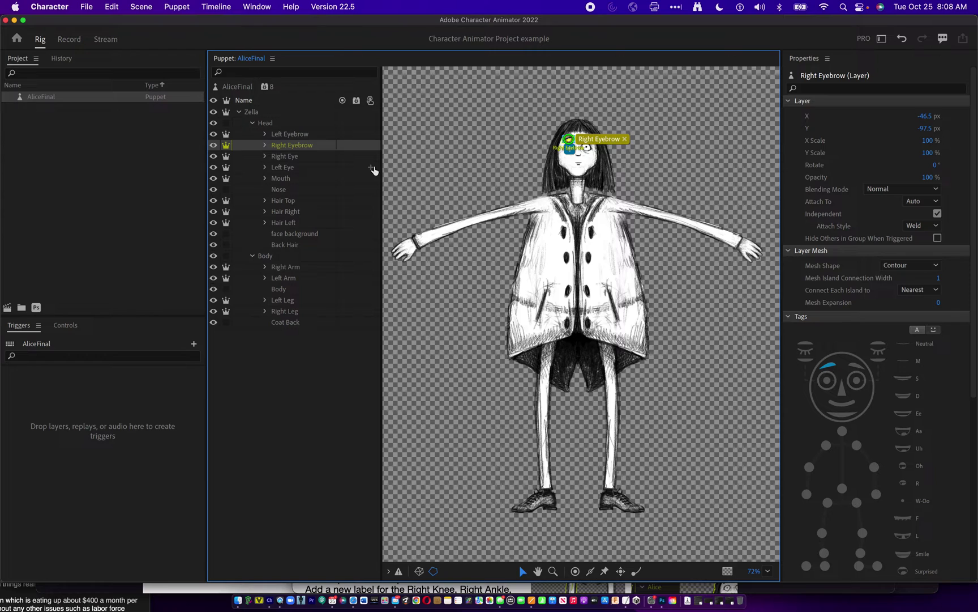
click(286, 157)
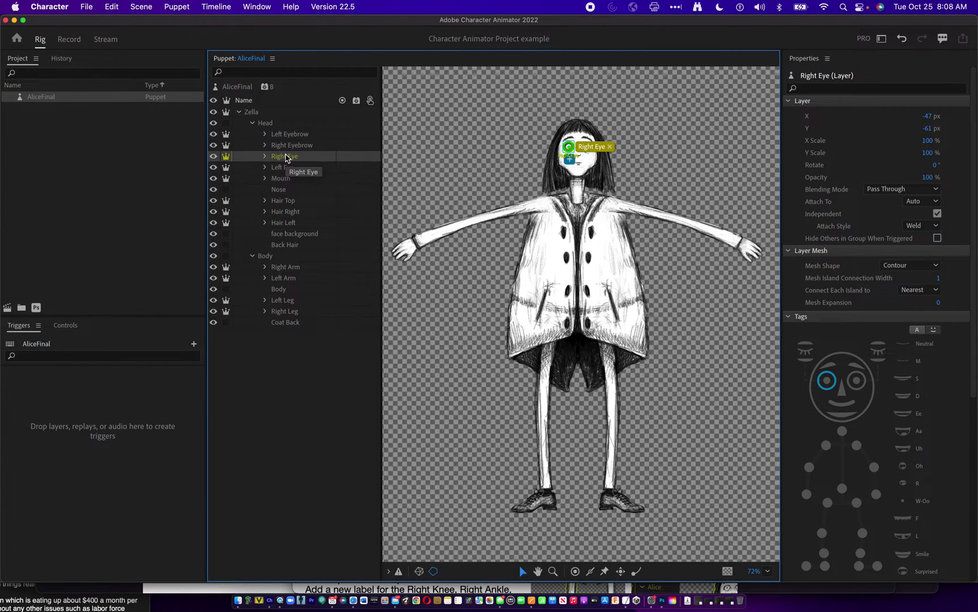
key(Down)
key(Down)
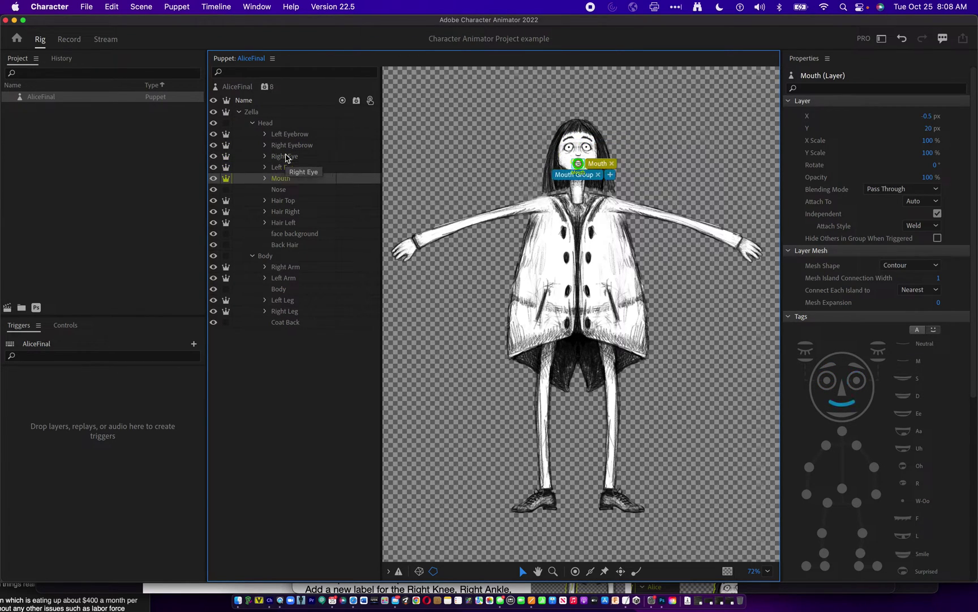
- Assign the Nose tag to the Nose layer inside the Head group
key(Down)
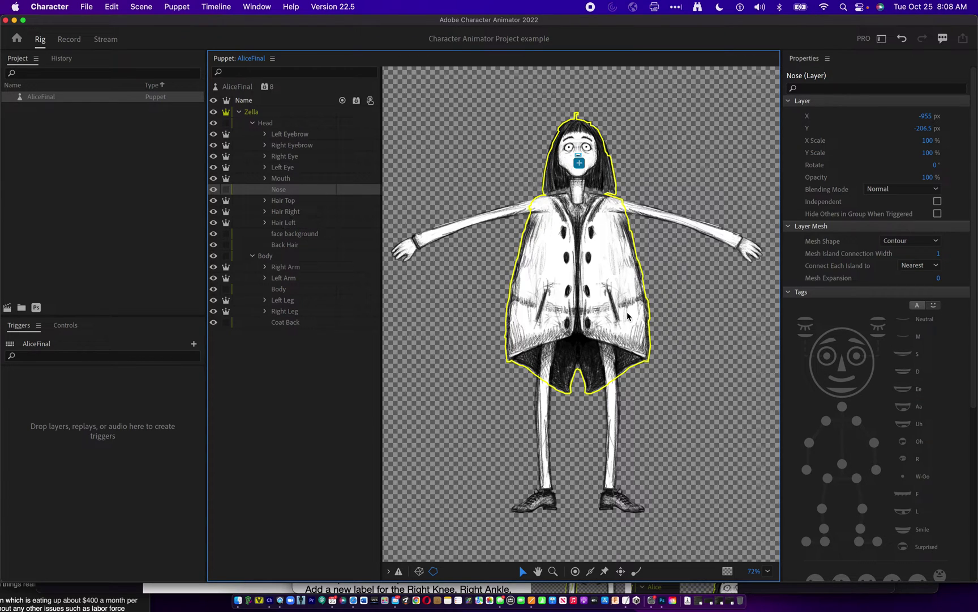
click(869, 359)
click(842, 367)
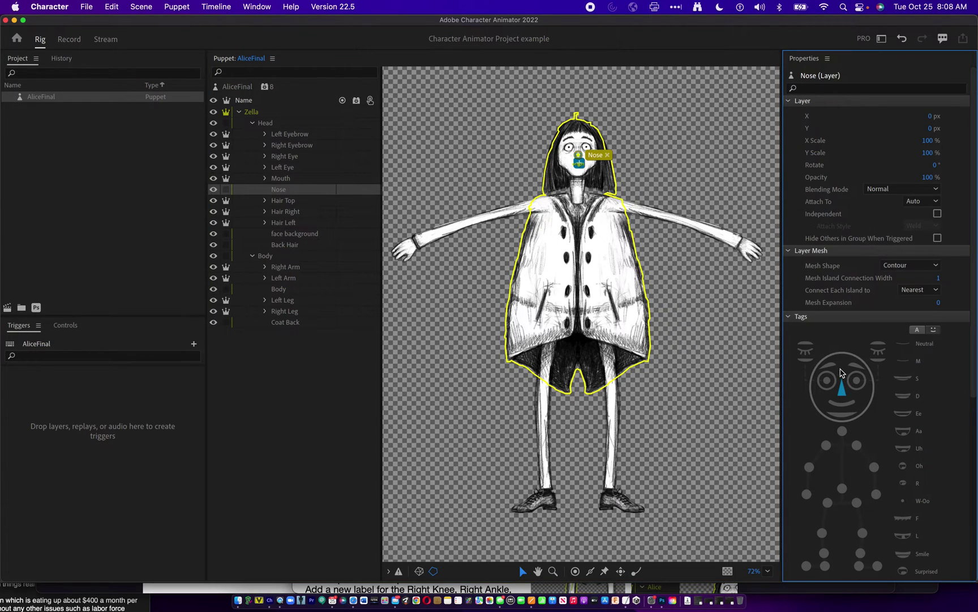
- Check the tags and outlines of the Hair Top, Hair Right, Hair Left, face background and Back Hair layers
click(296, 201)
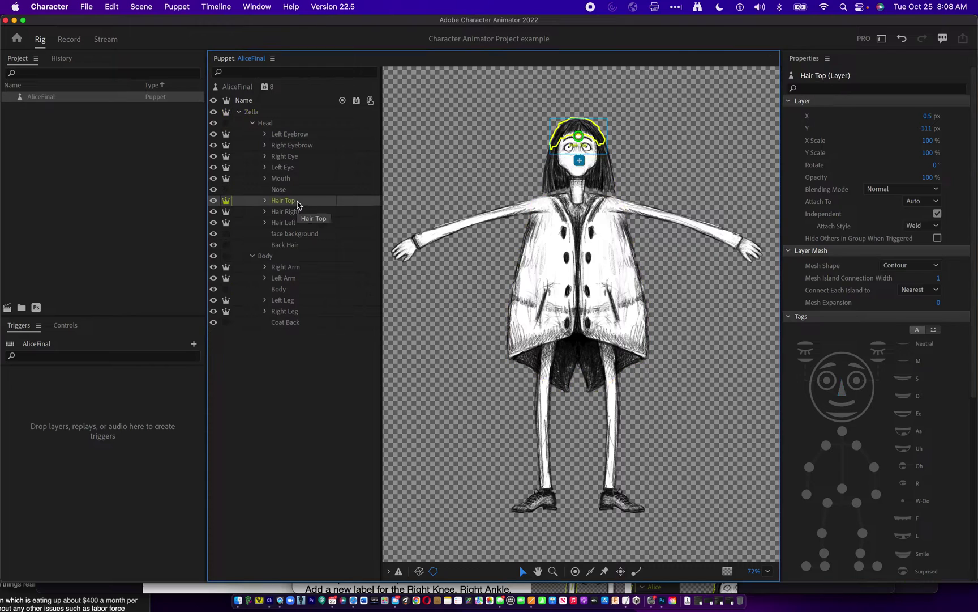
click(291, 212)
click(297, 223)
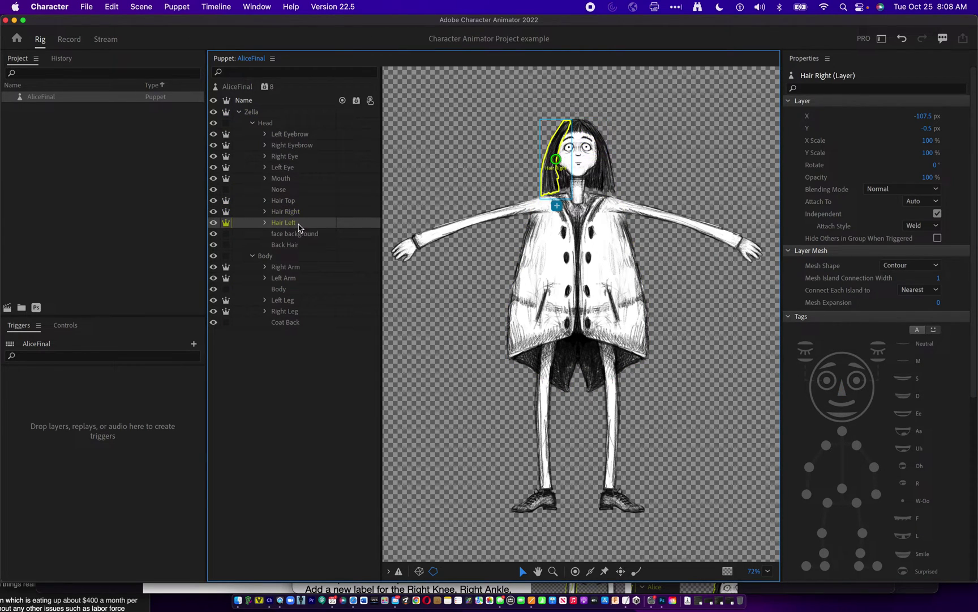
click(301, 235)
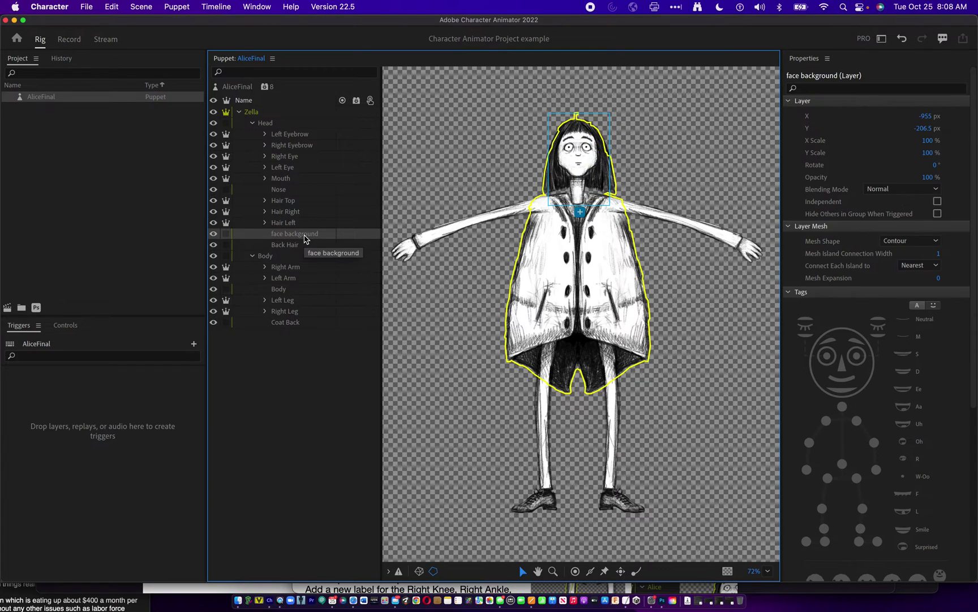
click(302, 249)
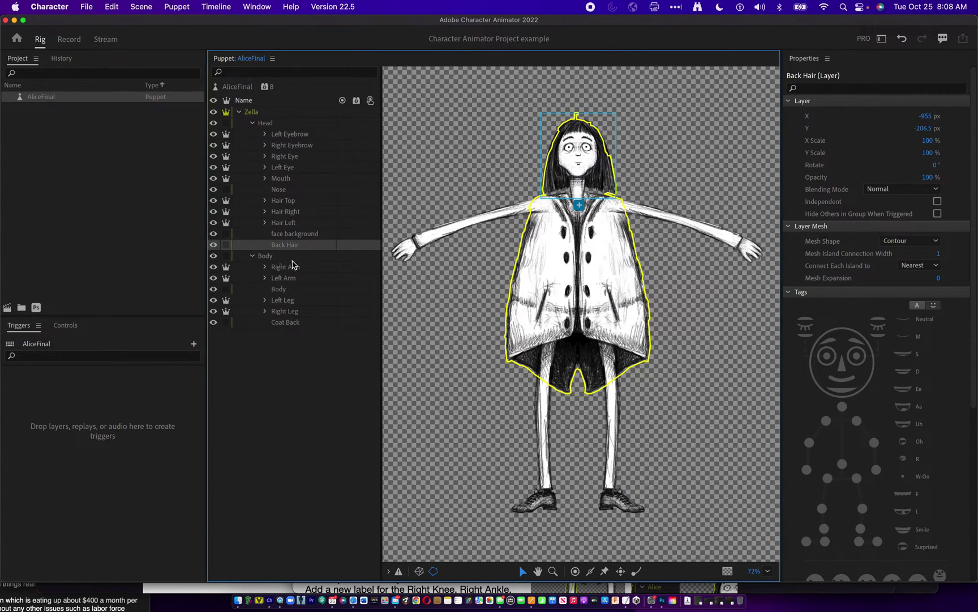
- Inspect the Body group and its arm, body and leg layers for tags and independence settings
click(293, 260)
click(278, 259)
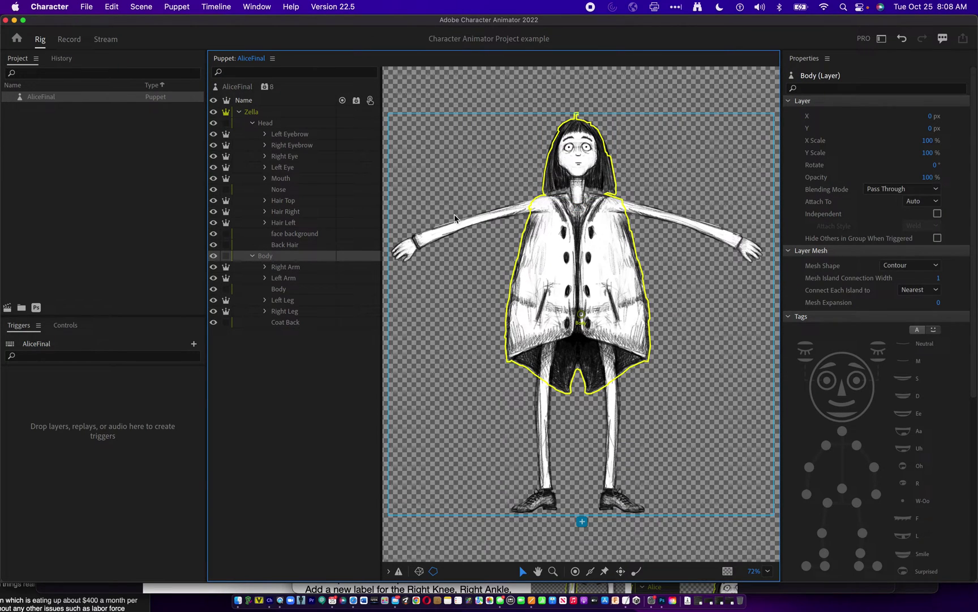
click(297, 268)
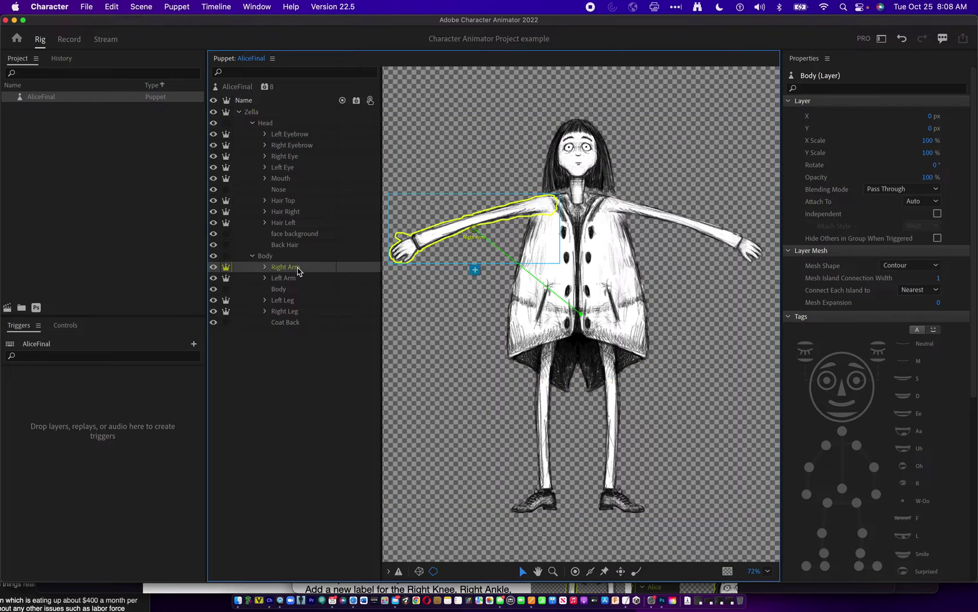
click(302, 279)
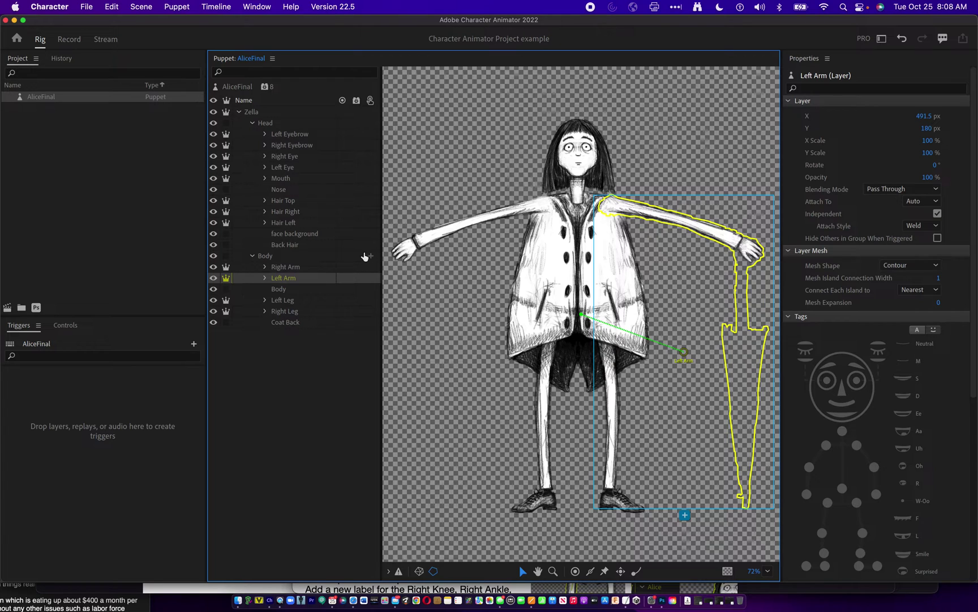
click(292, 293)
click(292, 300)
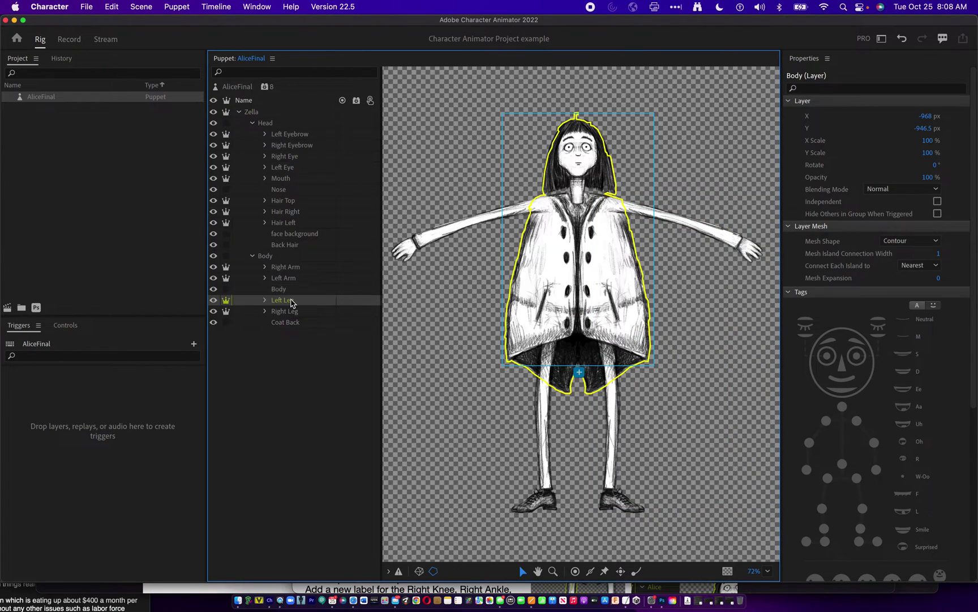
click(288, 313)
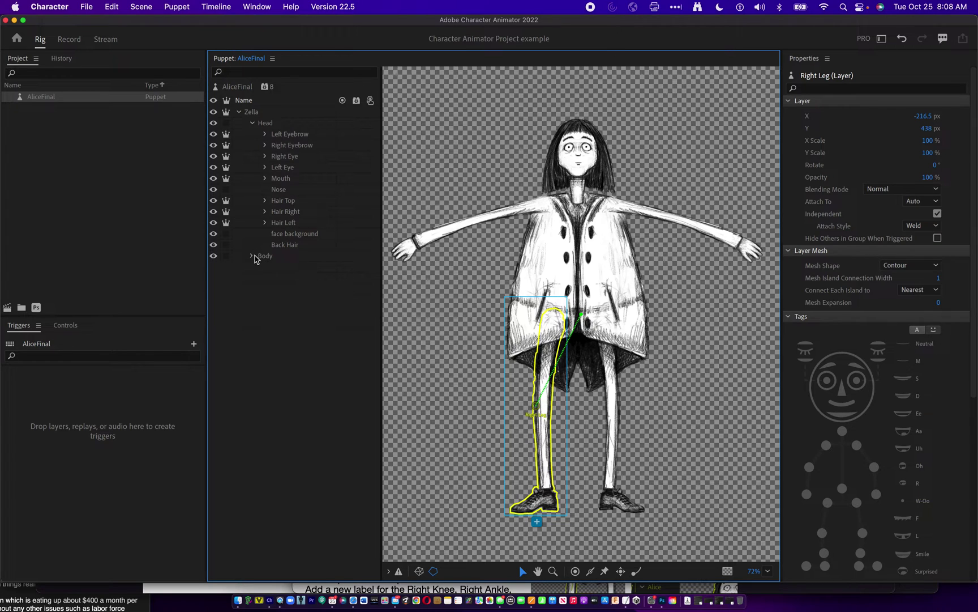
- Collapse the Zella group and review the behaviors assigned to the whole AliceFinal puppet
click(244, 86)
click(238, 112)
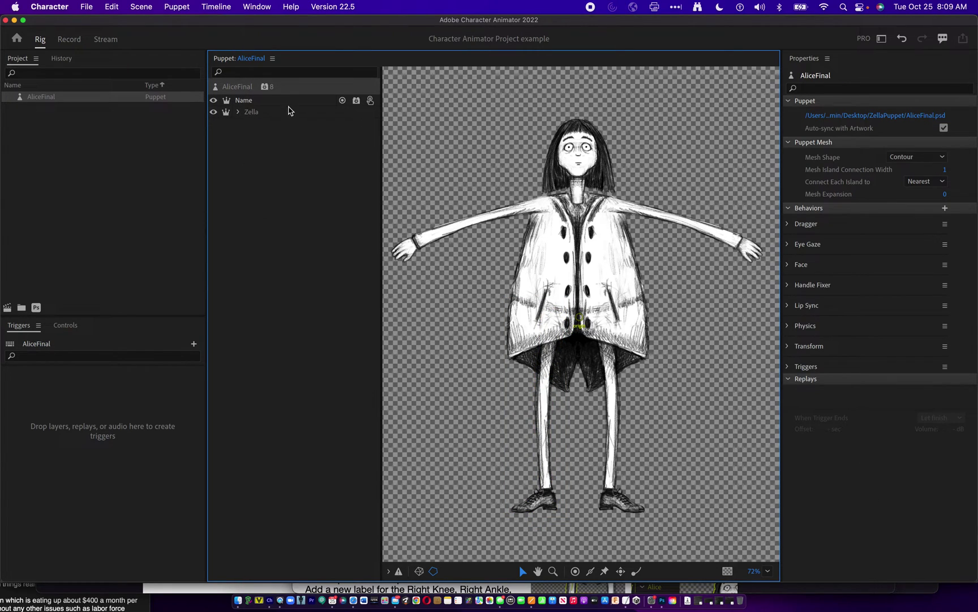
click(250, 114)
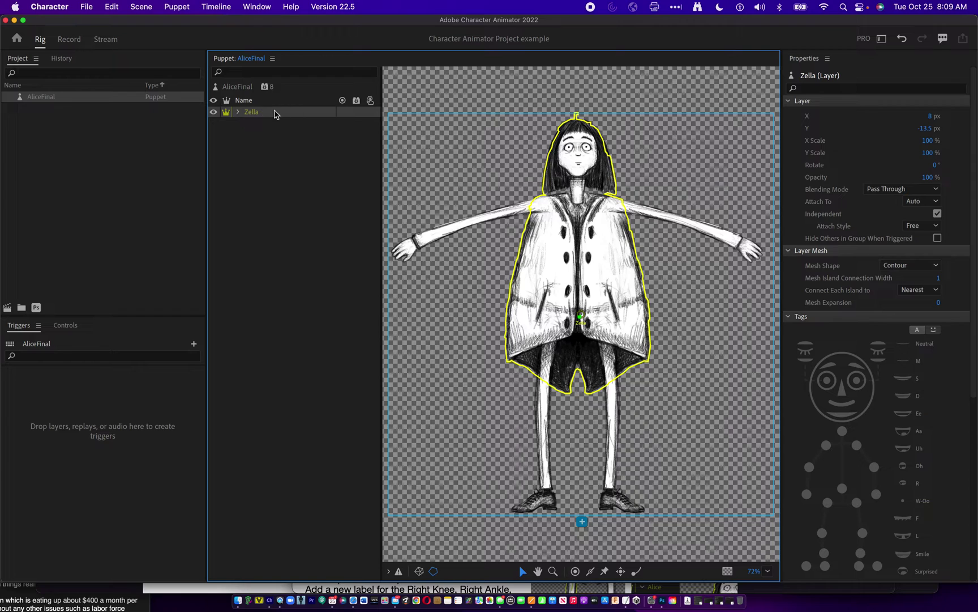
click(226, 85)
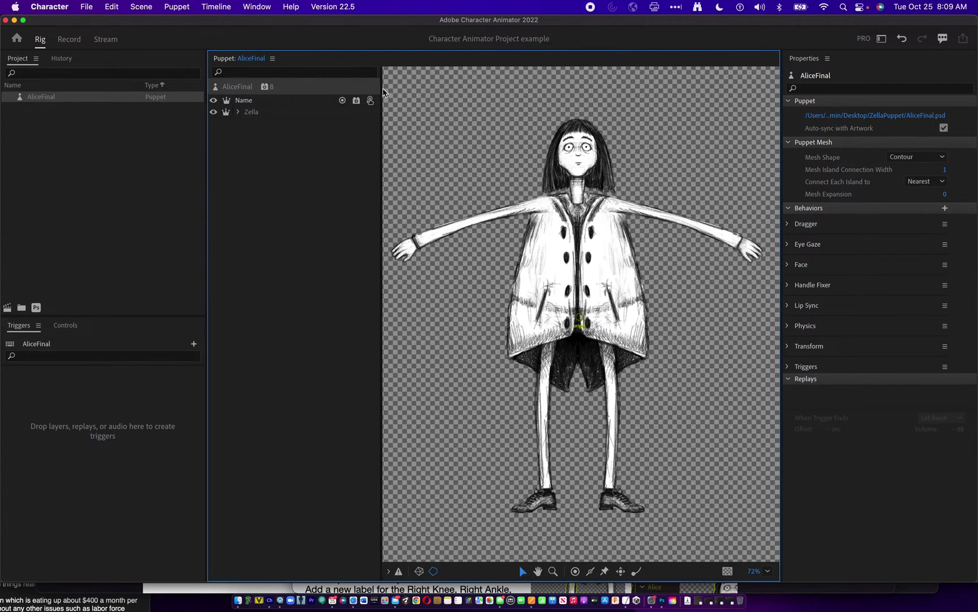
click(267, 87)
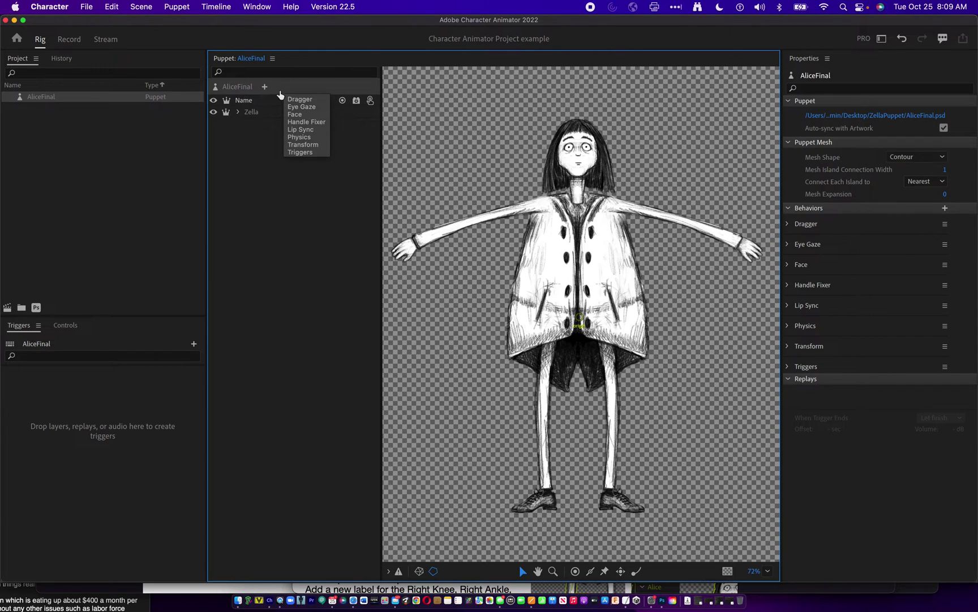
- Add two more Dragger behaviors to the AliceFinal puppet and collapse their settings
click(264, 88)
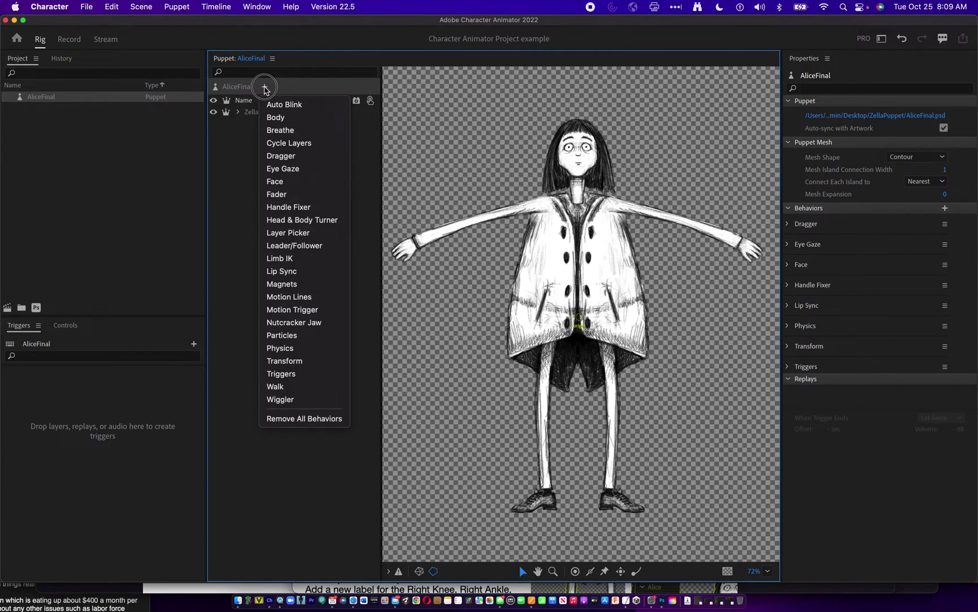
click(264, 87)
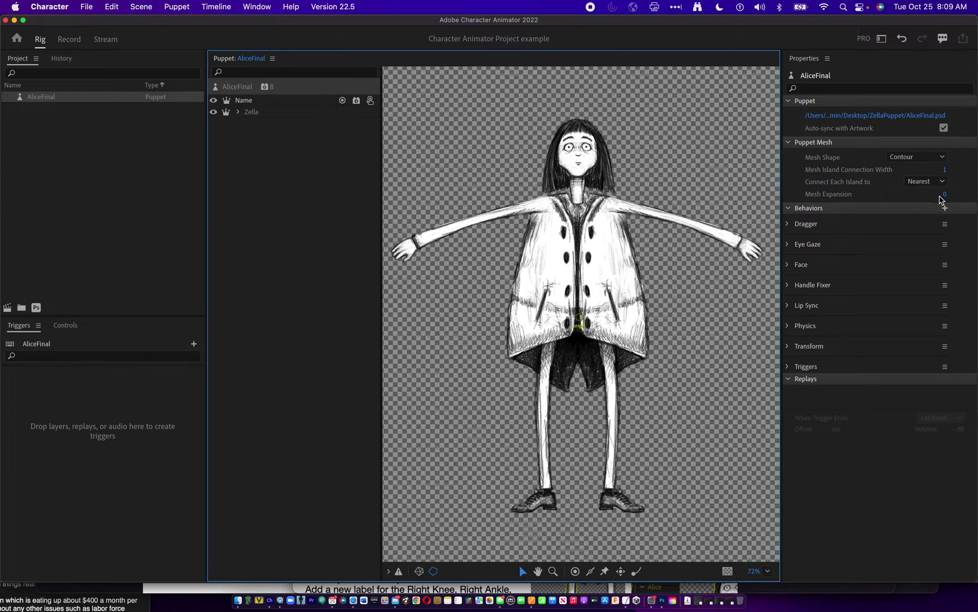
click(946, 209)
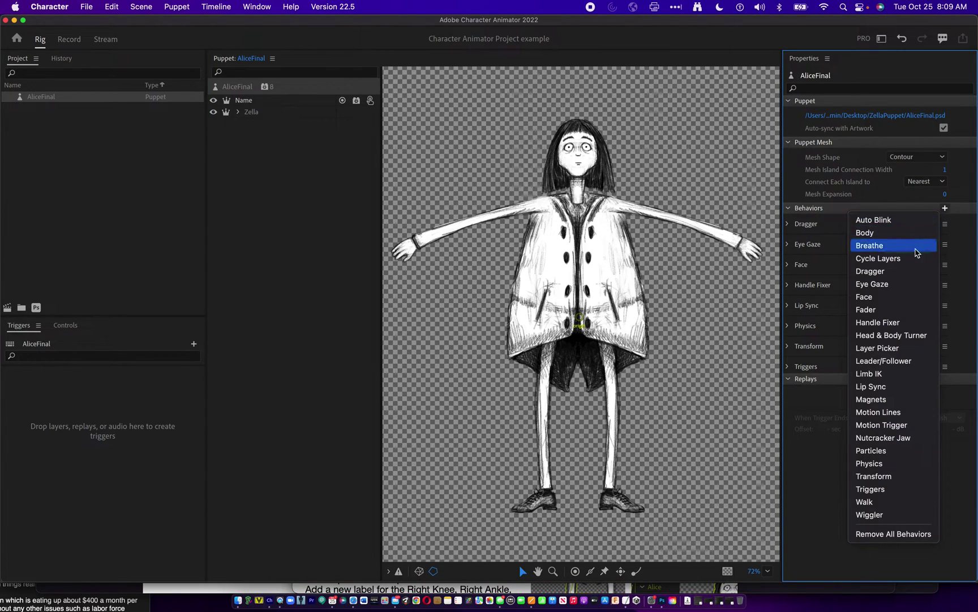
click(913, 275)
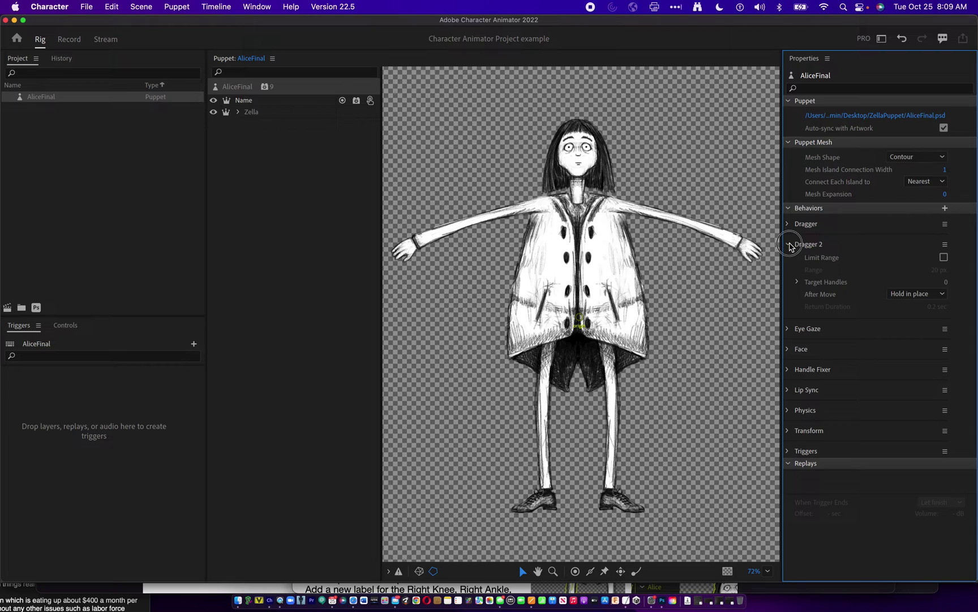
click(788, 245)
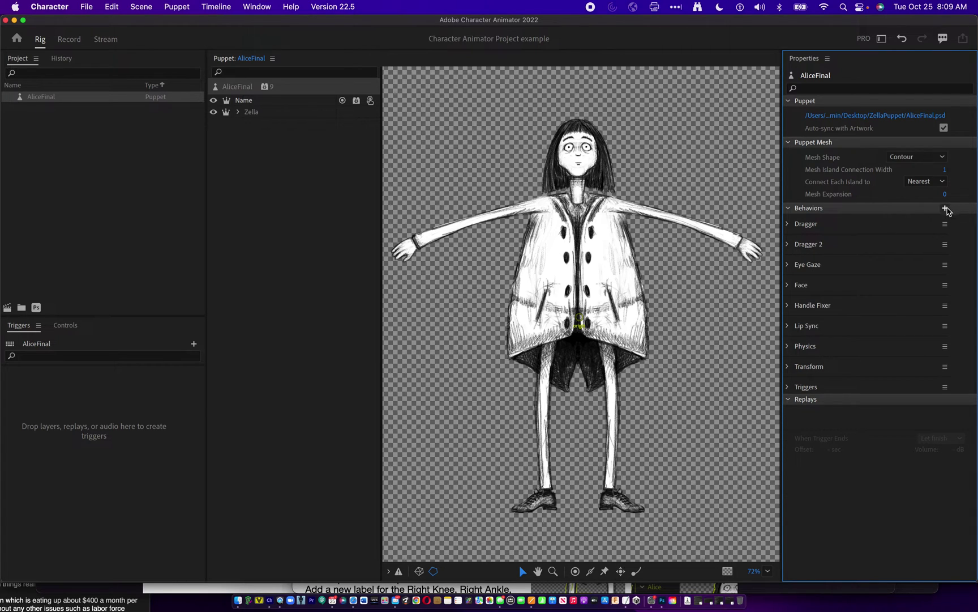
click(945, 208)
click(903, 271)
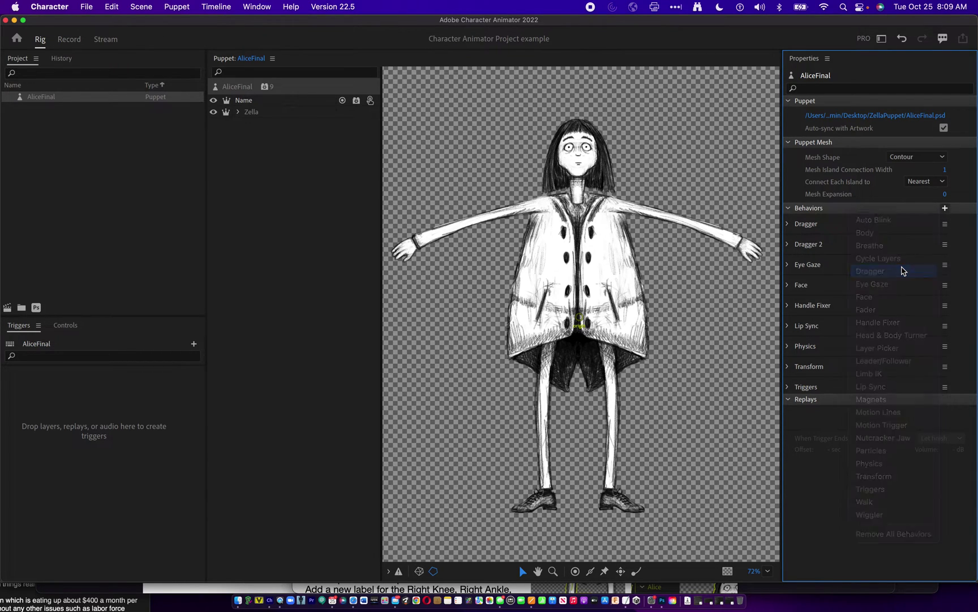
click(789, 264)
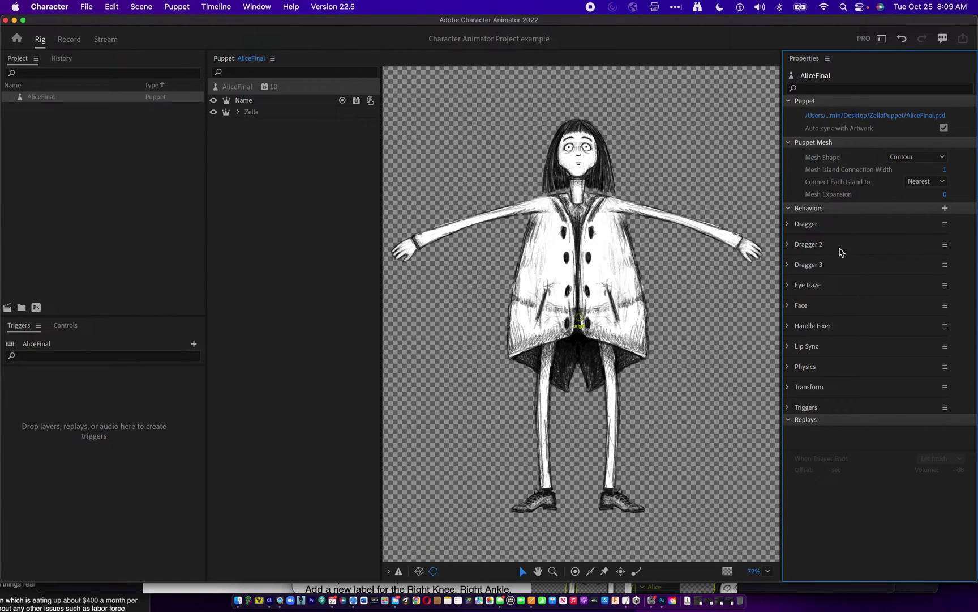
- Add the Auto Blink and Limb IK behaviors to the AliceFinal puppet and collapse their settings
click(945, 208)
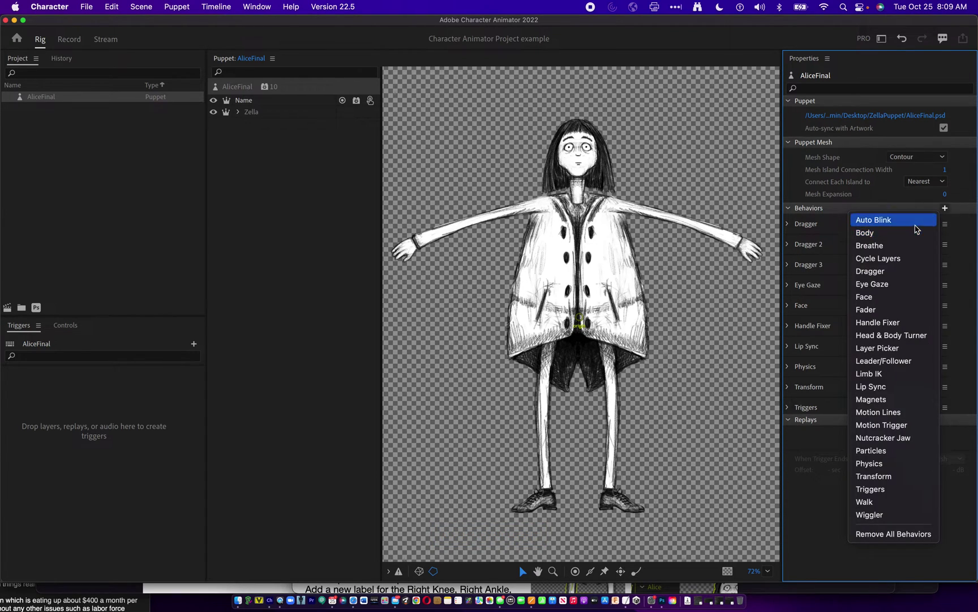
click(916, 220)
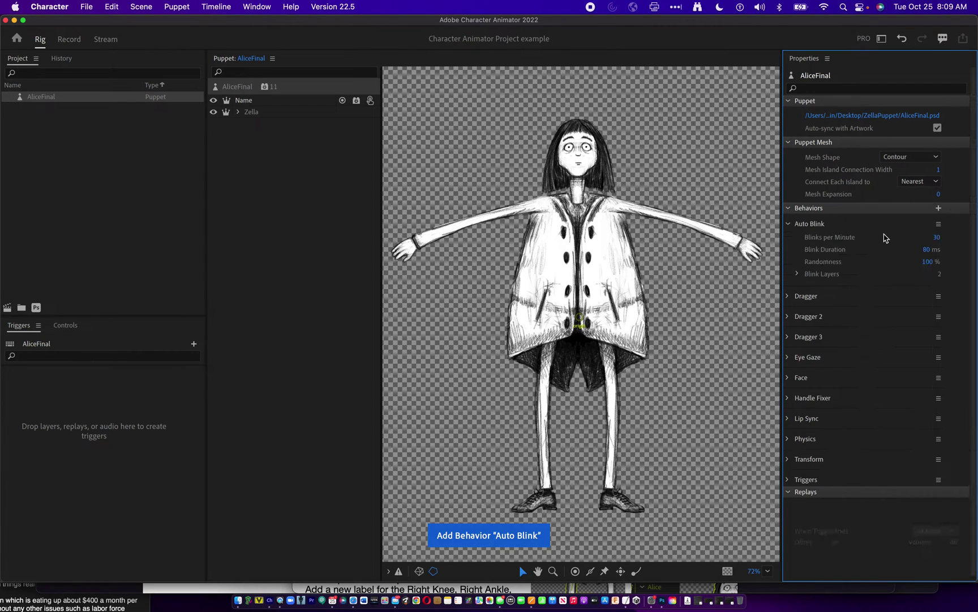
click(791, 225)
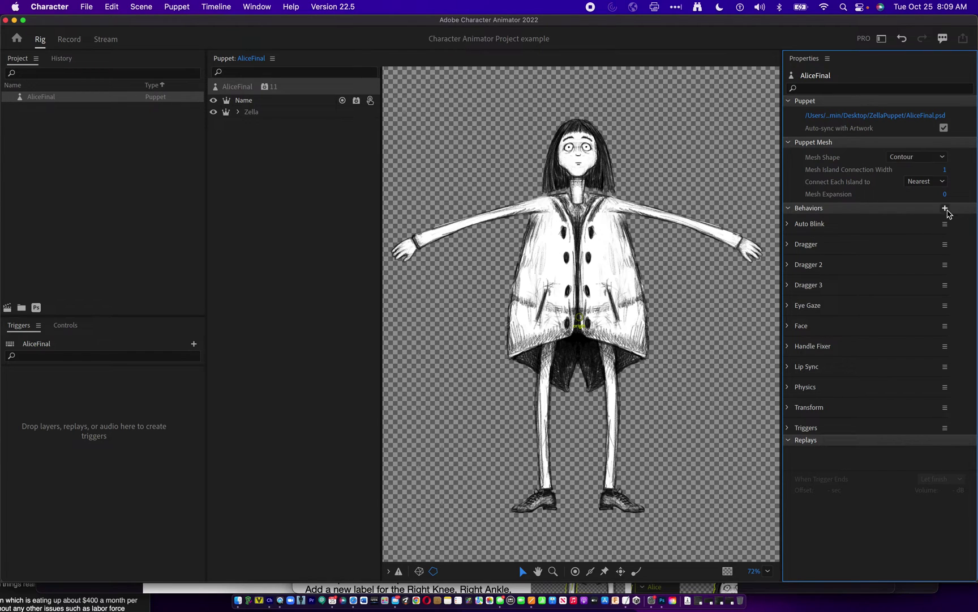
click(945, 208)
click(890, 374)
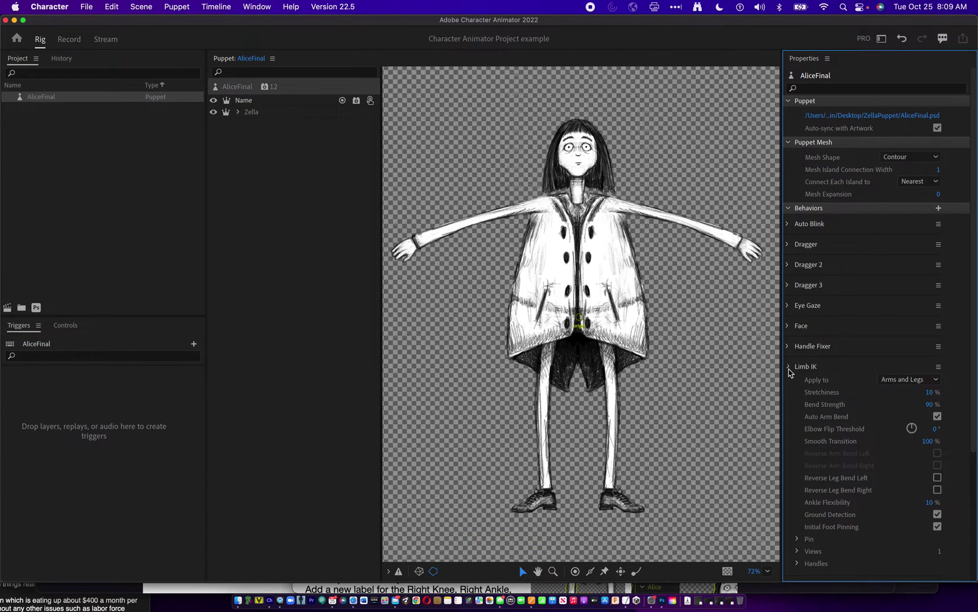
click(789, 367)
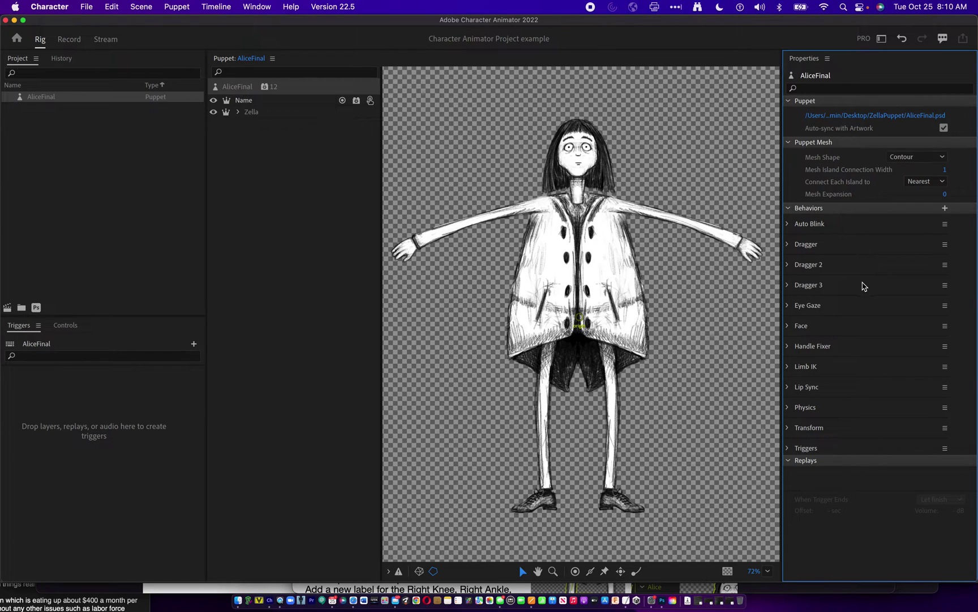
- Rename the original Dragger behavior as Dragger Body
click(946, 244)
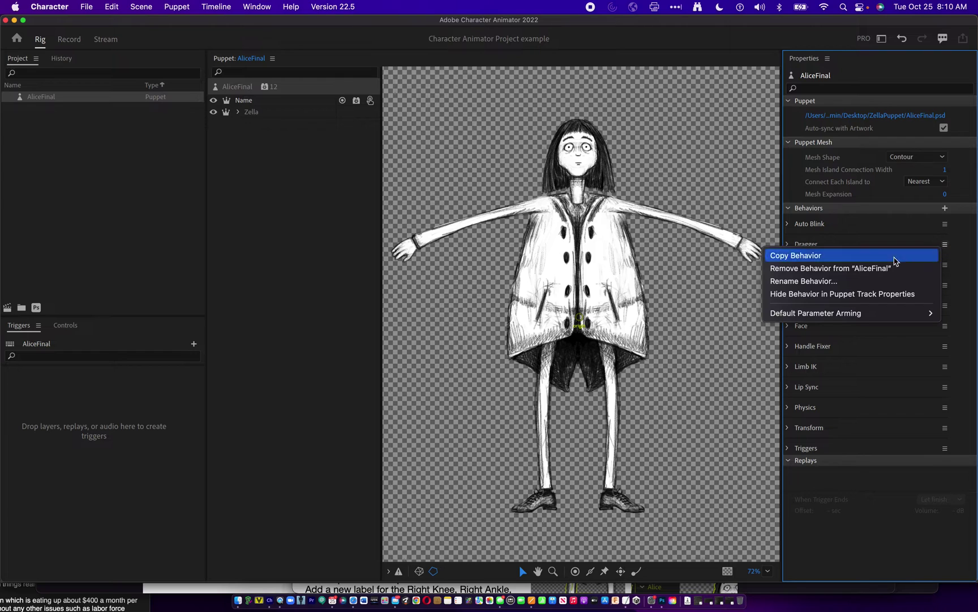
click(880, 281)
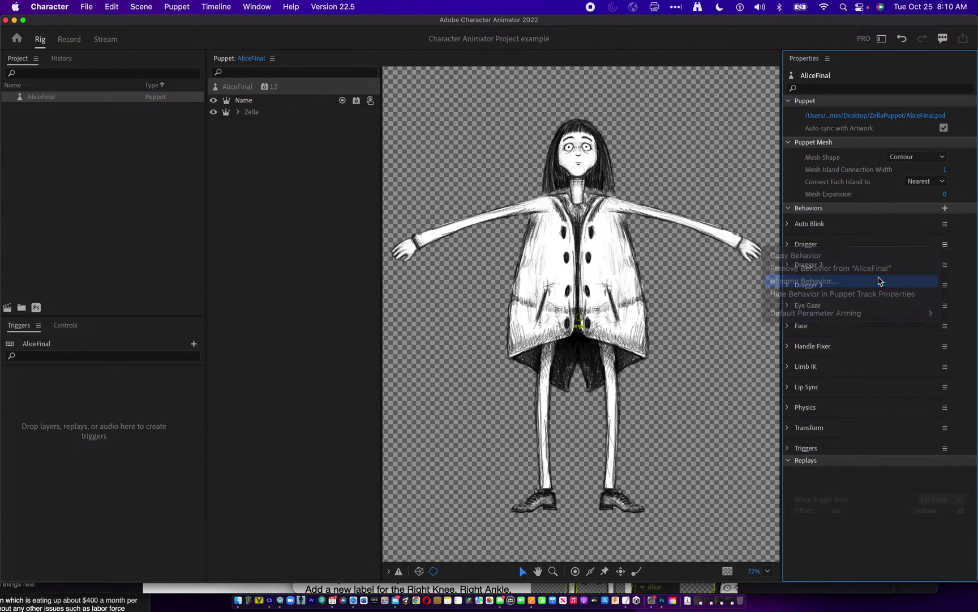
click(483, 296)
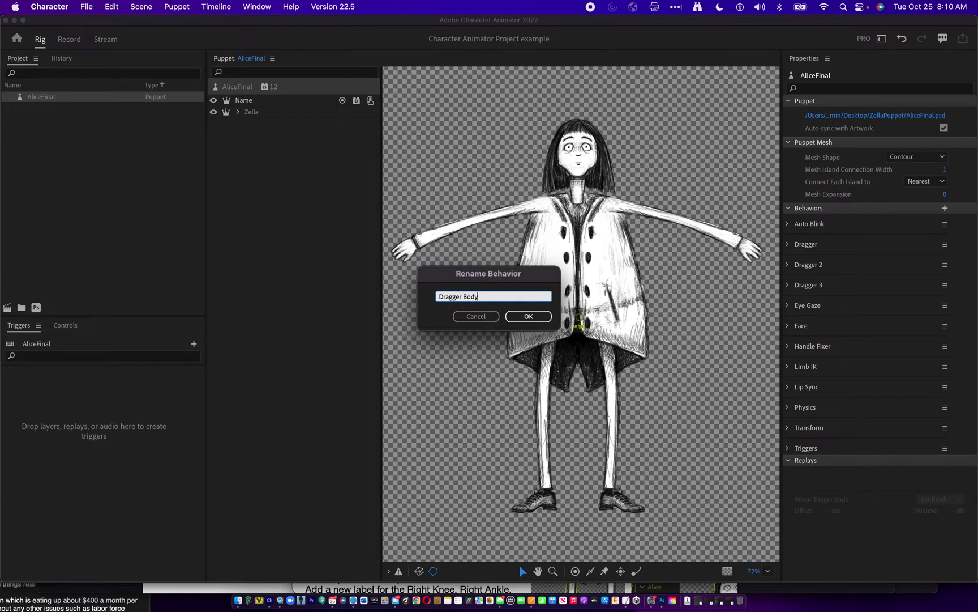
key(Return)
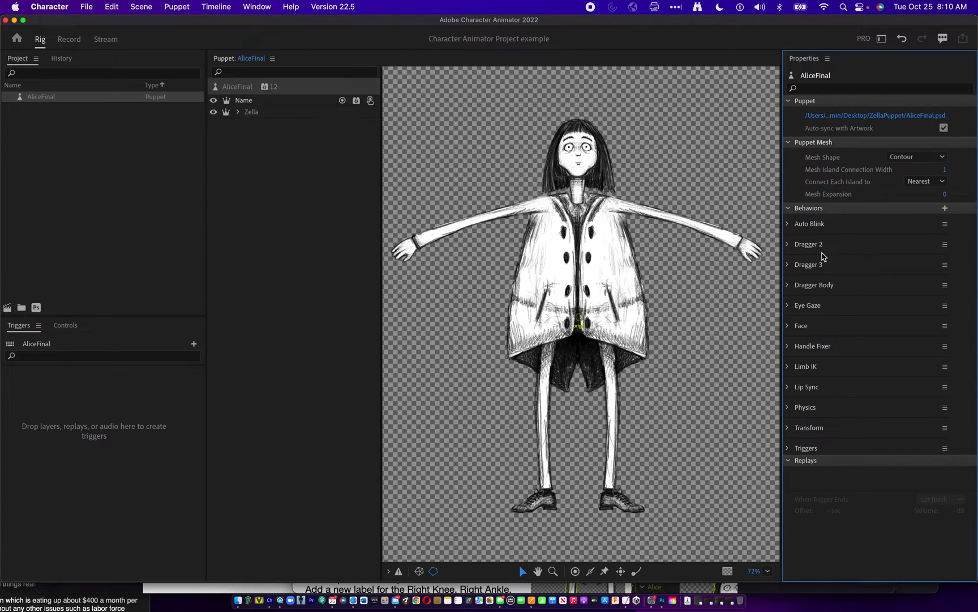
- Rename the Dragger 2 behavior as Dragger RArm
click(945, 244)
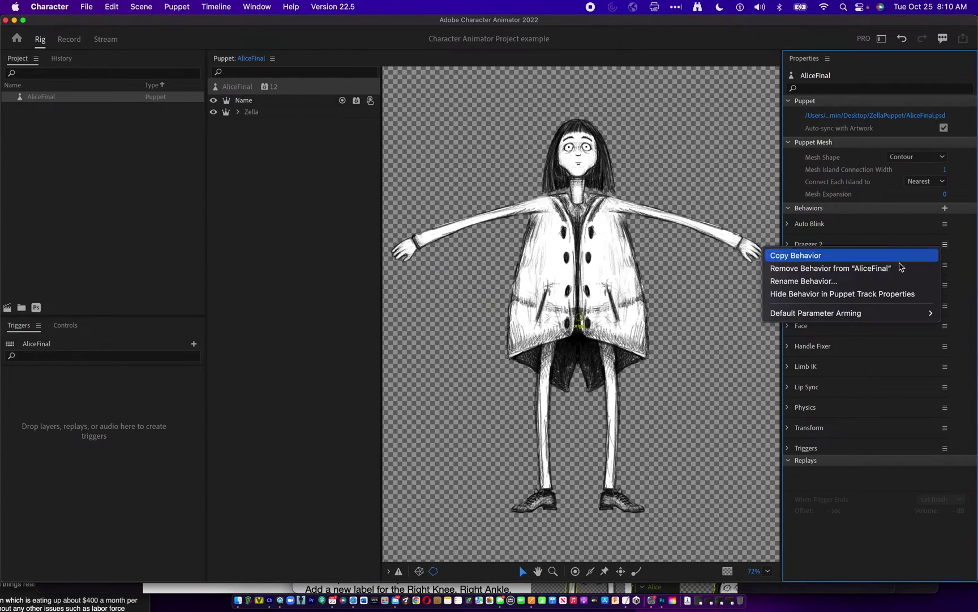
click(867, 281)
click(502, 295)
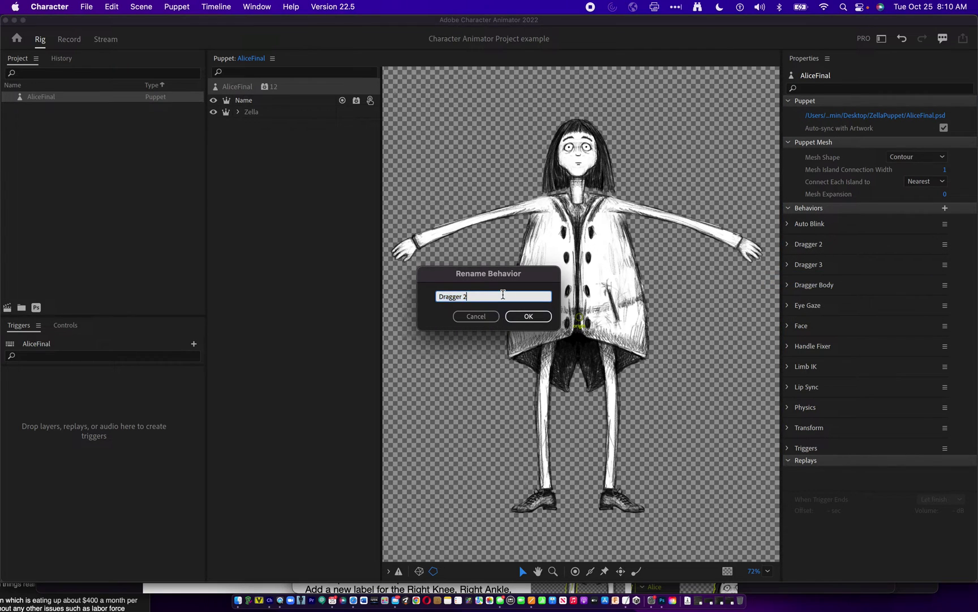
key(BackSpace)
key(BackSpace)
key(BackSpace)
key(BackSpace)
key(BackSpace)
key(BackSpace)
key(BackSpace)
key(BackSpace)
text(R)
key(Return)
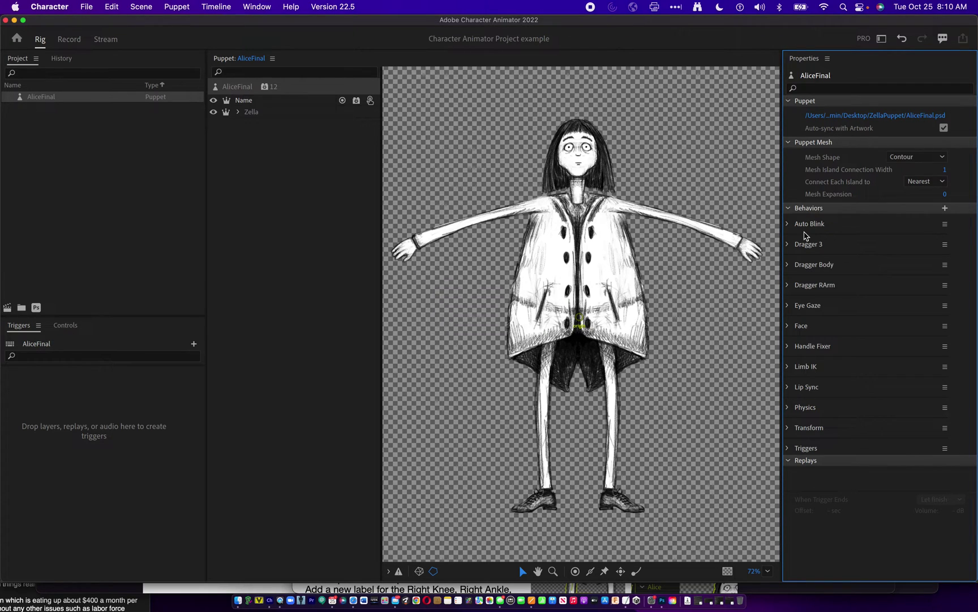
- Rename the Dragger 3 behavior as Dragger LArm
click(944, 244)
click(876, 282)
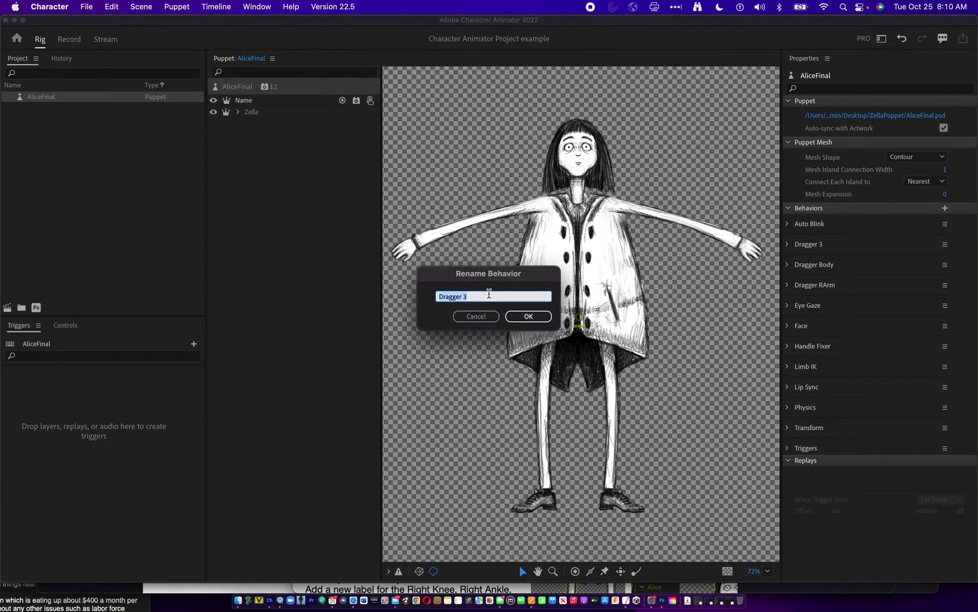
key(Right)
text(LArm)
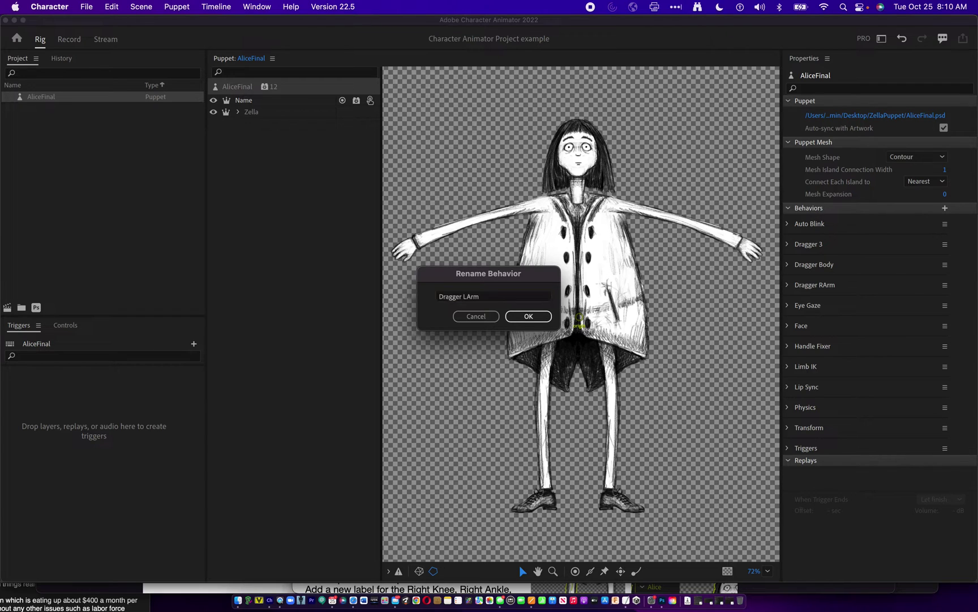
key(Return)
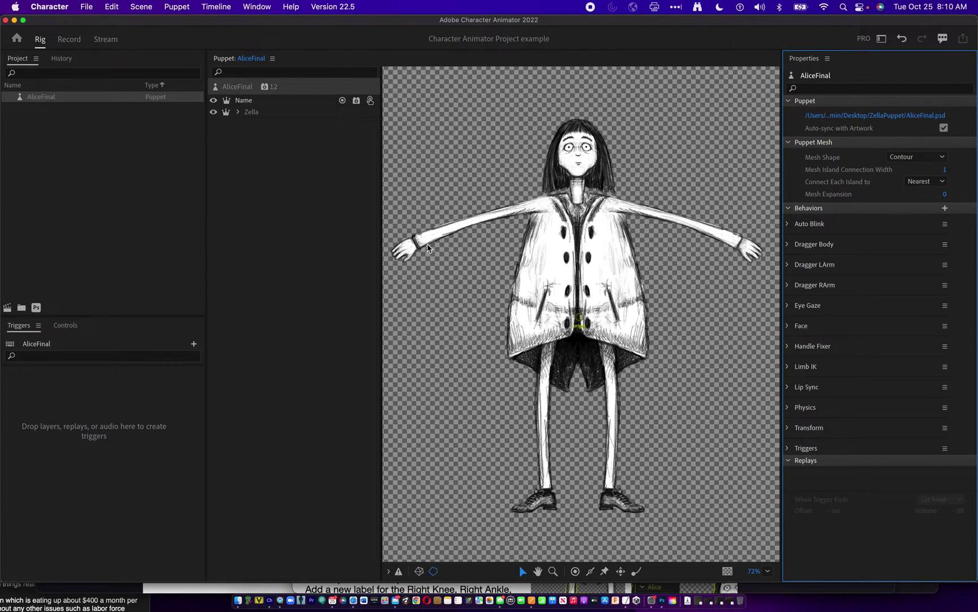
- Move the Head group's handle down to the base of the neck and add the Neck and Draggable tags to it
click(257, 112)
click(239, 113)
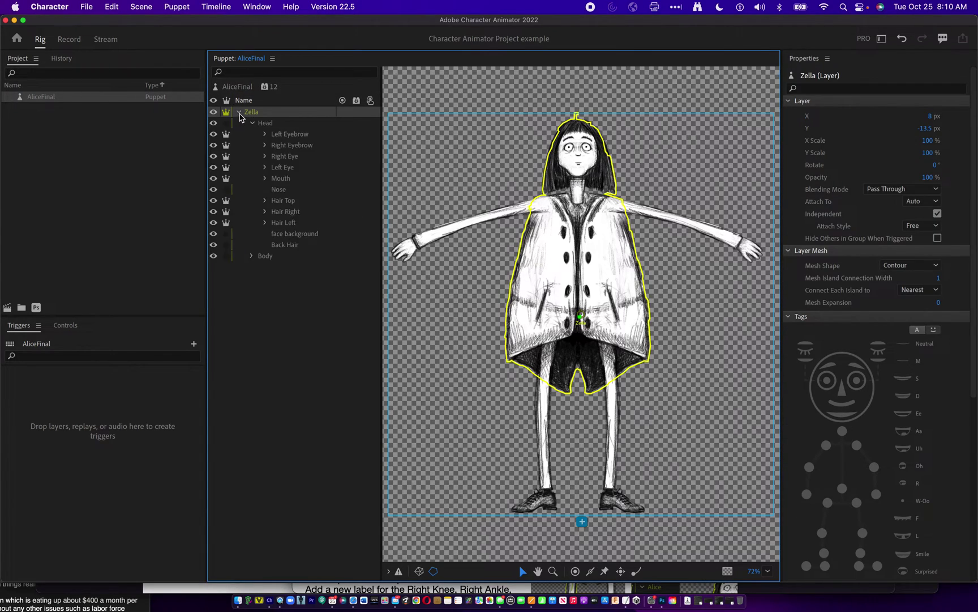
click(285, 125)
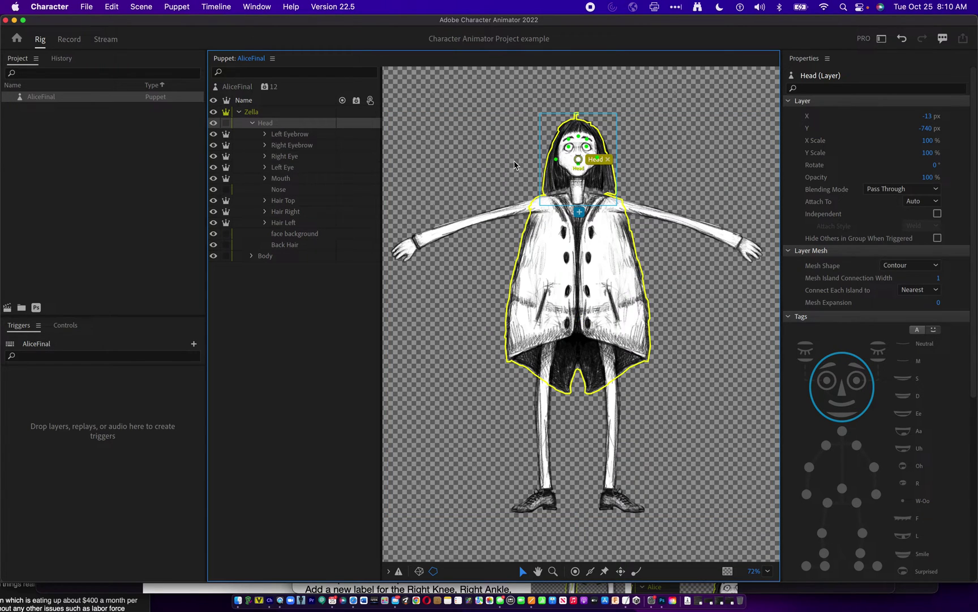
scroll(577, 162, up, 10)
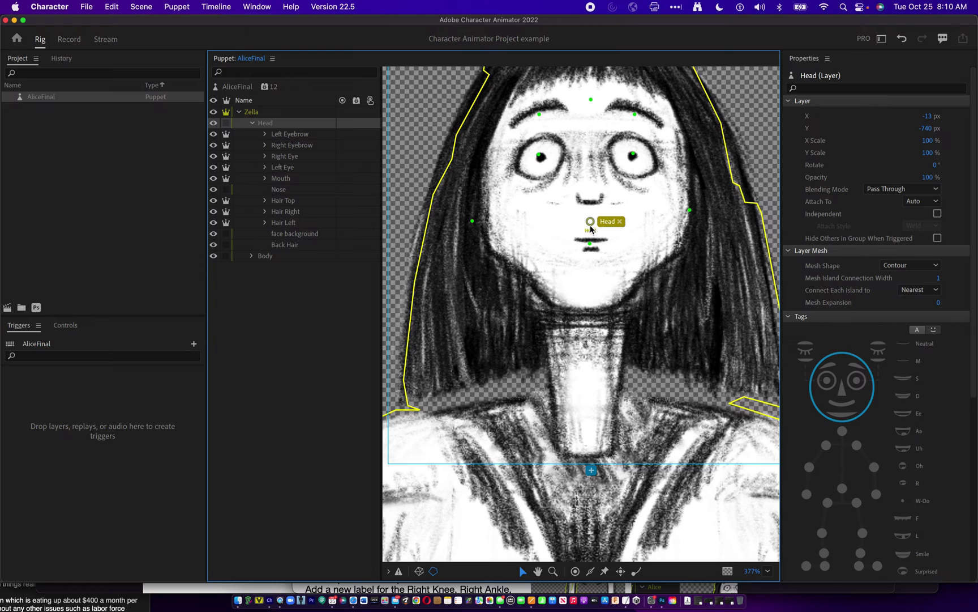
drag(590, 224, 589, 435)
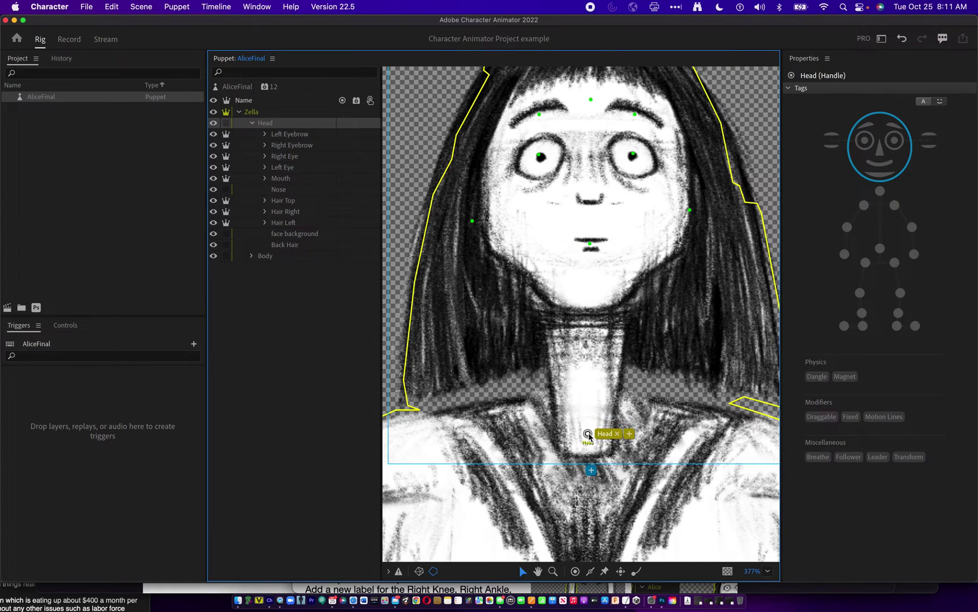
click(880, 191)
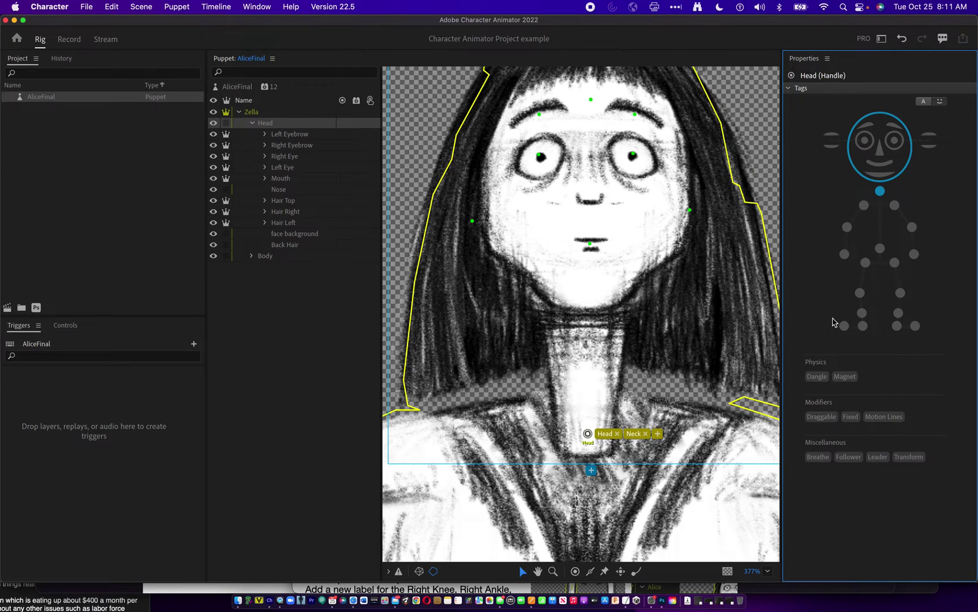
click(828, 422)
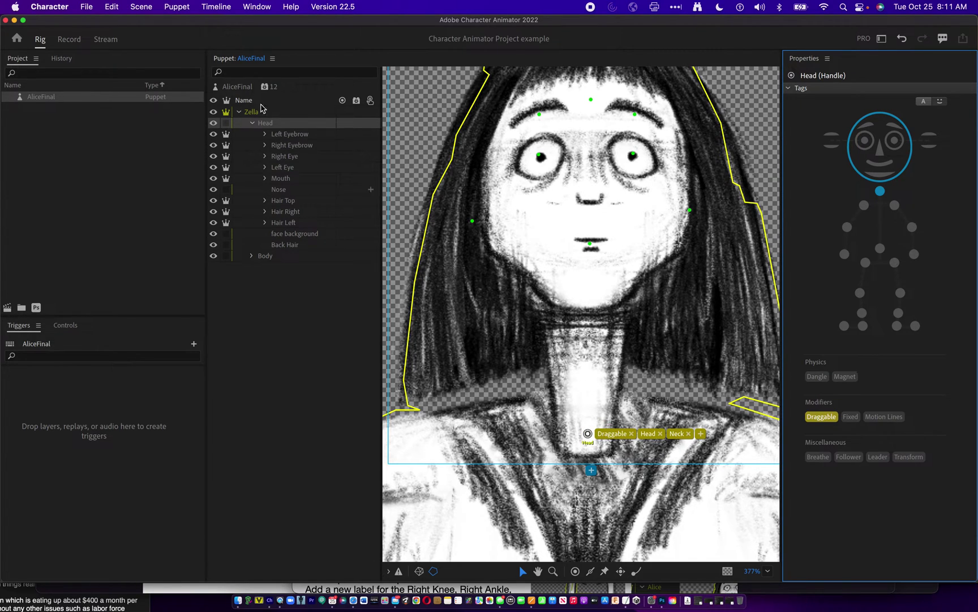
- Reposition the Left Eyebrow and Right Eyebrow handles slightly upward onto the drawn eyebrows
click(303, 137)
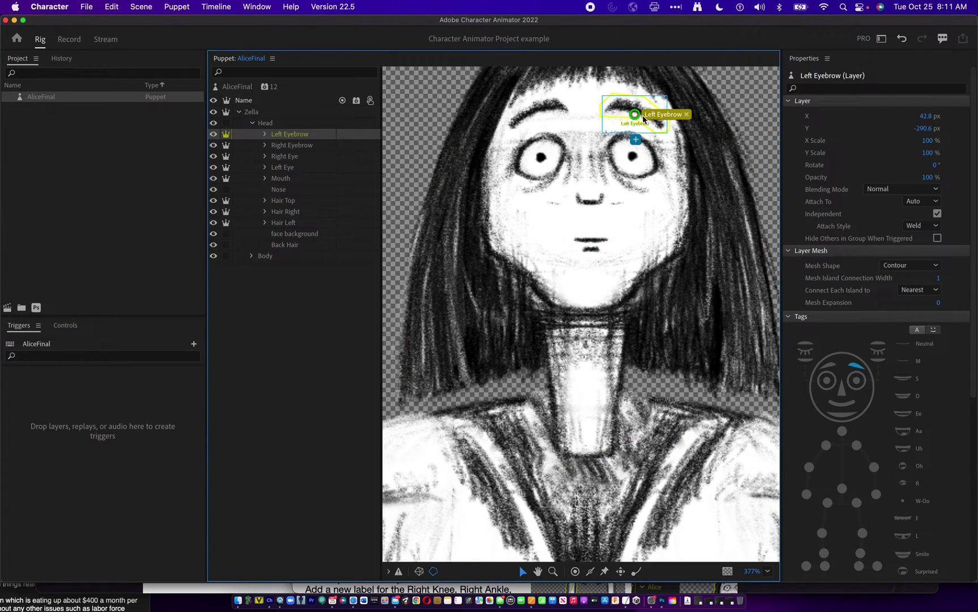
drag(644, 119, 643, 117)
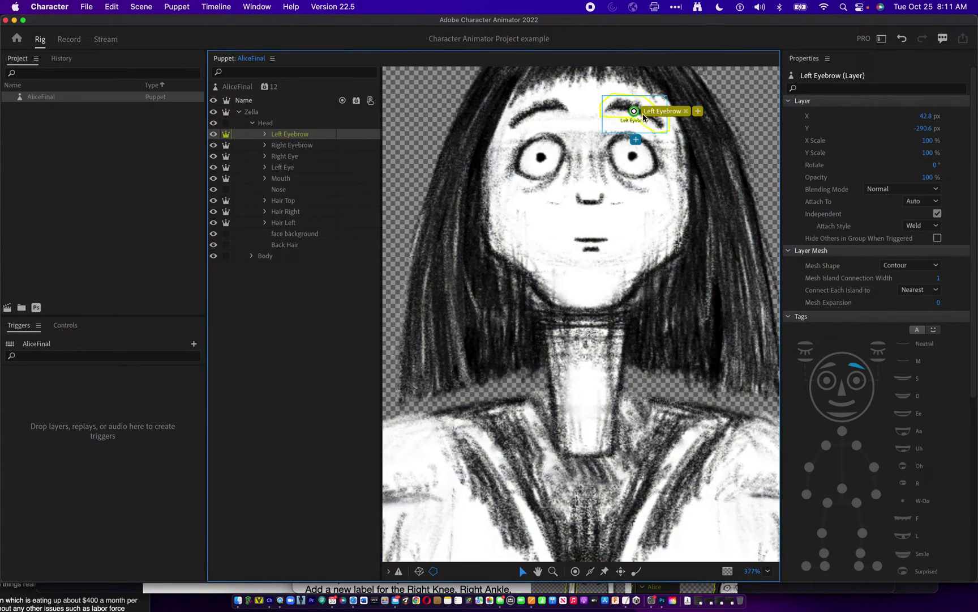
click(644, 117)
click(306, 146)
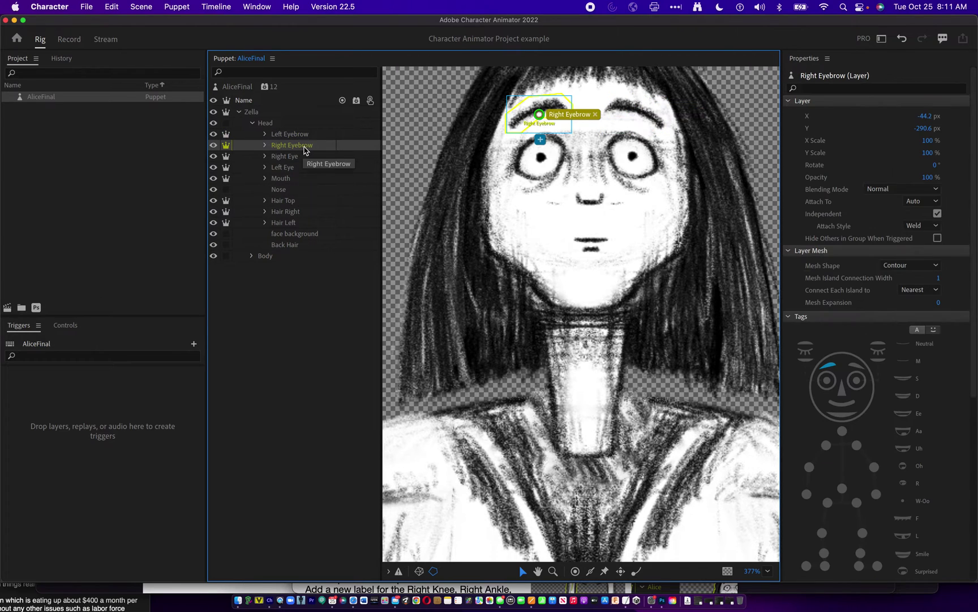
drag(540, 115, 536, 112)
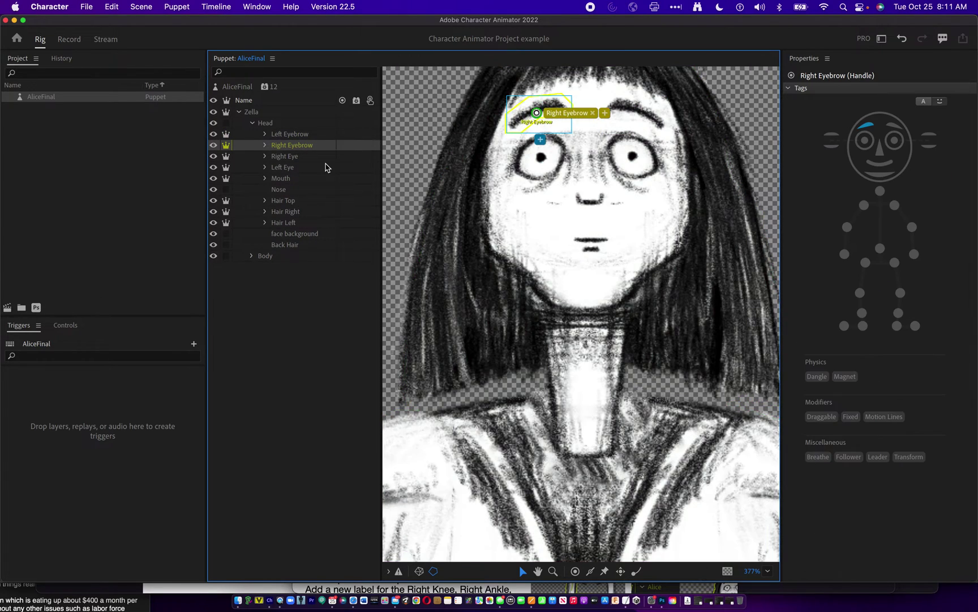
- Check the tags of the Right Blink, Right Pupil and Right Eyeball layers inside the Right Eye group
click(289, 158)
click(264, 156)
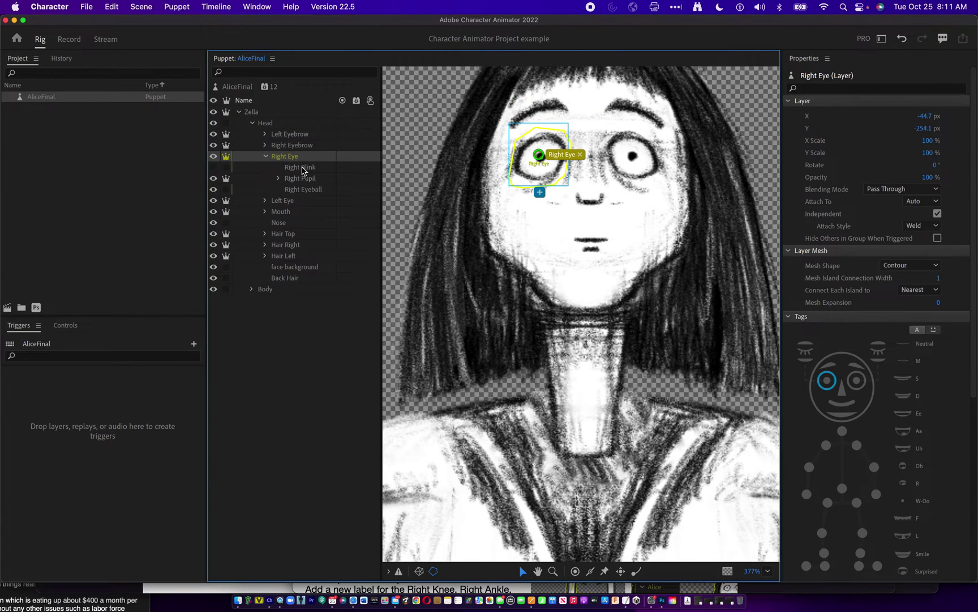
click(303, 167)
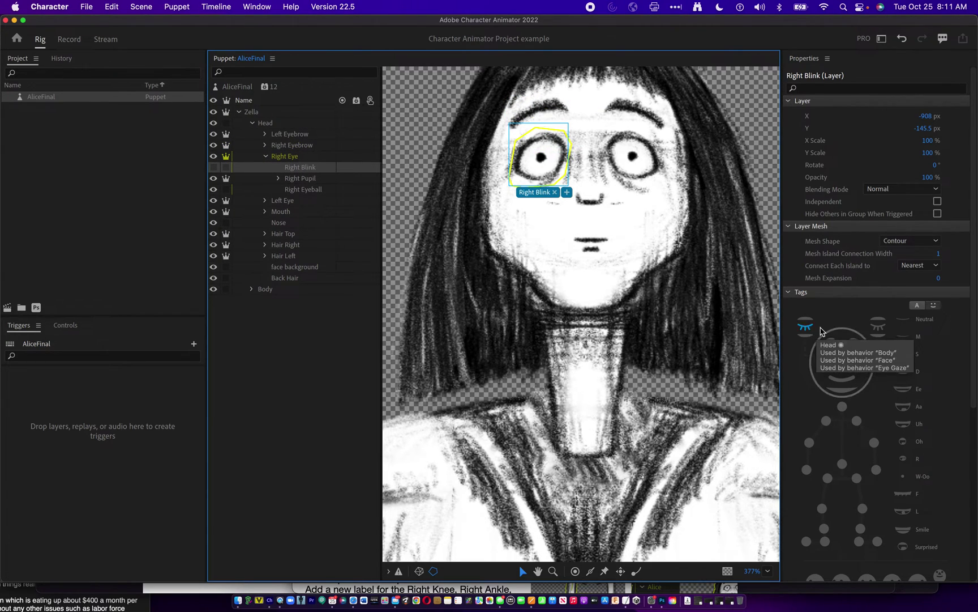
click(312, 179)
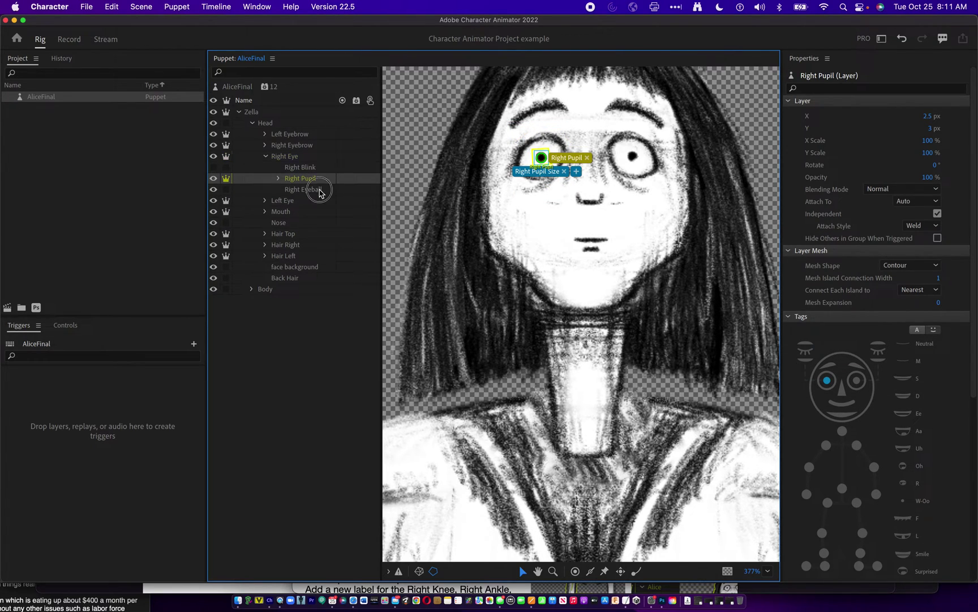
click(319, 191)
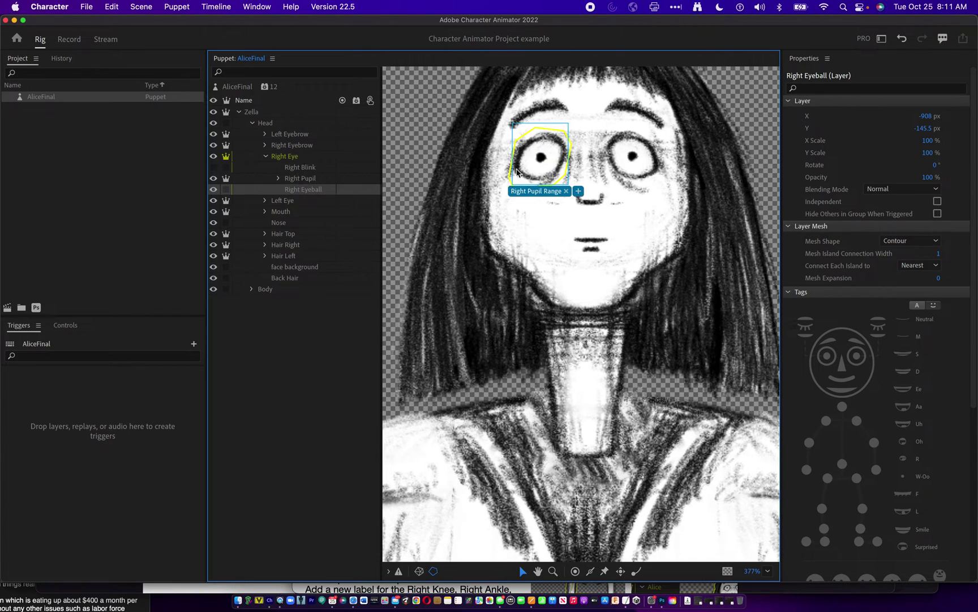
click(296, 160)
click(265, 156)
- Check the tags of the Left Eye group and its Left Blink layer
click(296, 169)
click(265, 167)
click(309, 180)
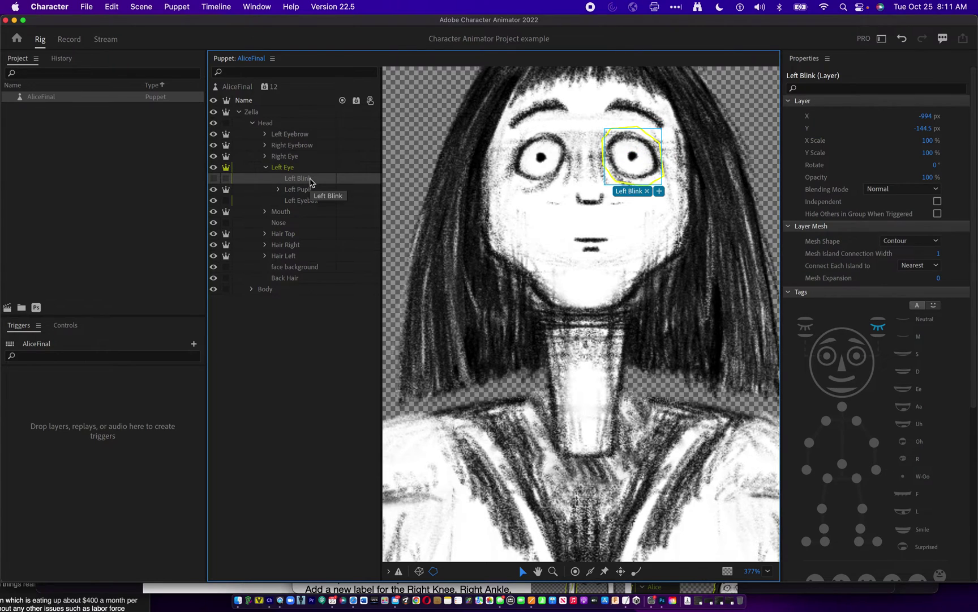
click(265, 167)
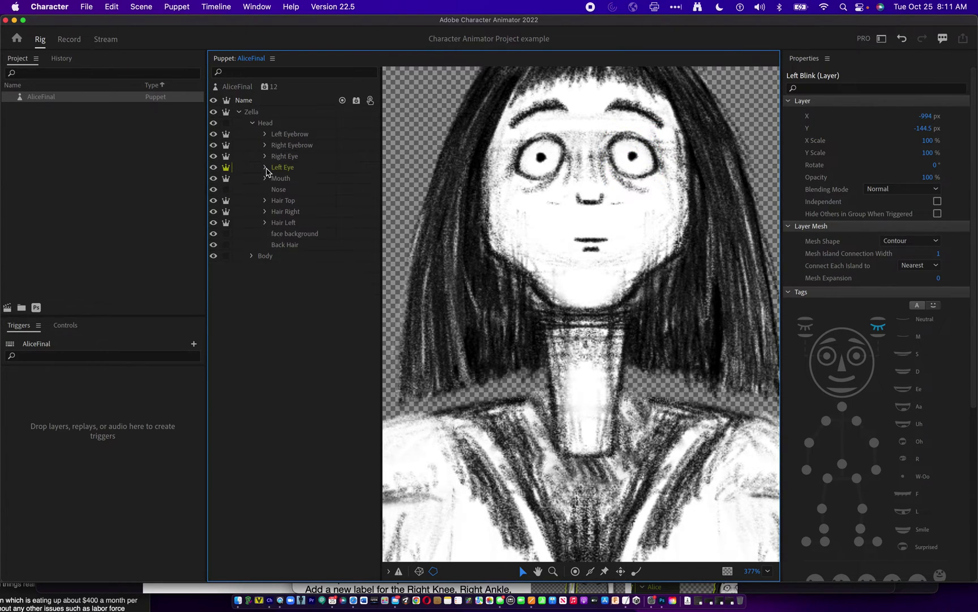
- Check the tags of the Mouth group and its Neutral, Smile and Surprised layers
click(293, 180)
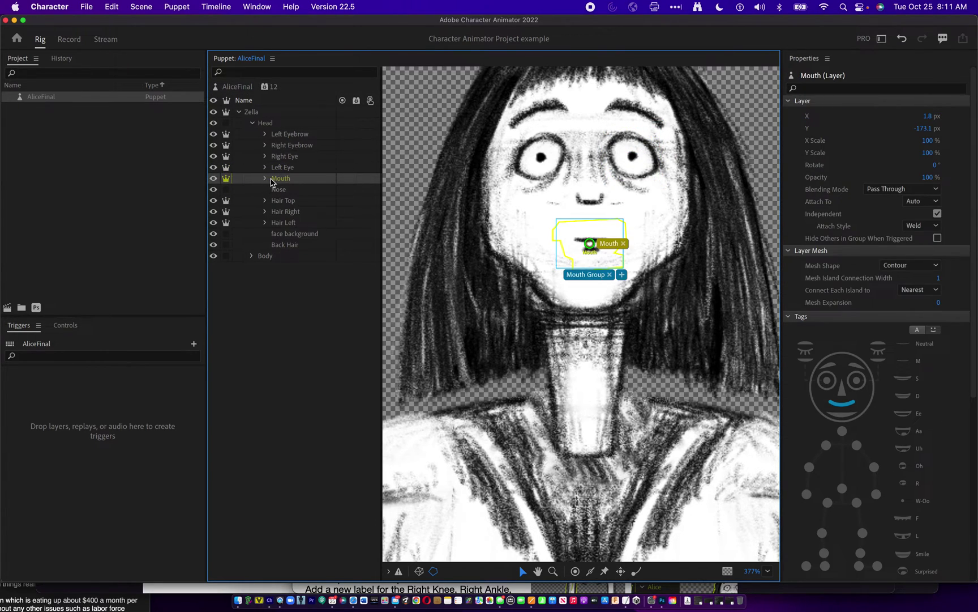
click(265, 178)
click(298, 190)
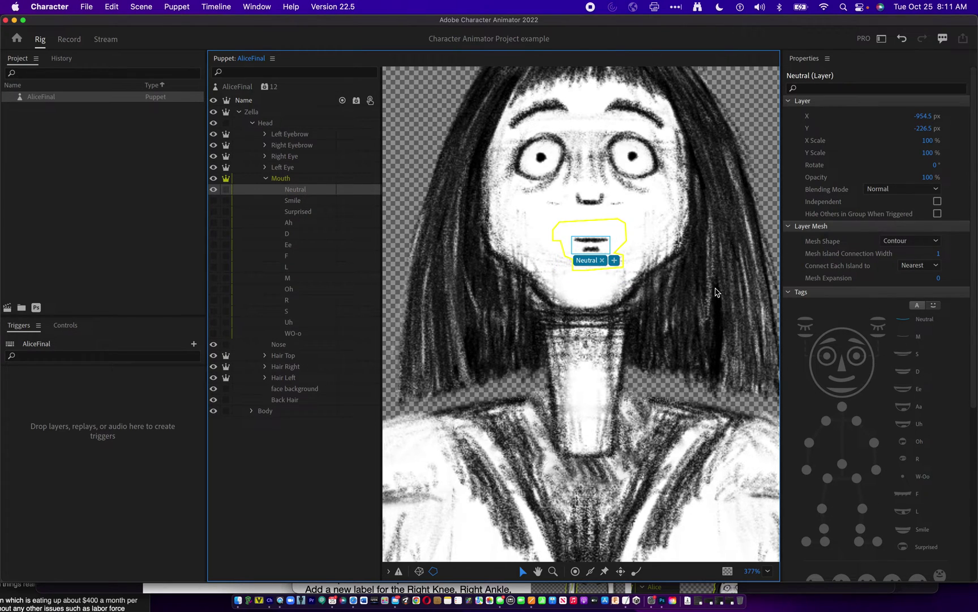
click(317, 202)
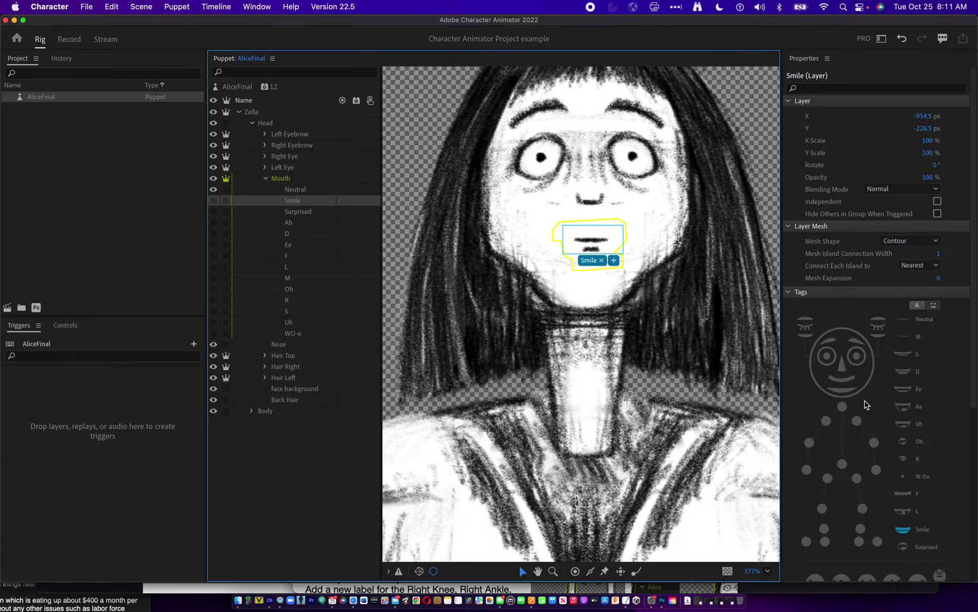
click(318, 212)
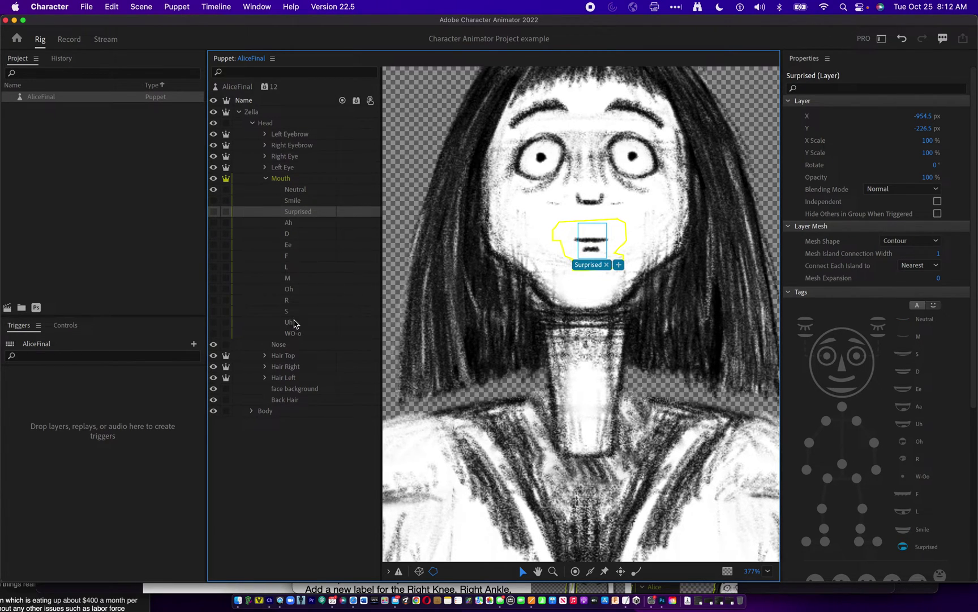
- Assign the W-Oo mouth tag to the WO-o layer in the Mouth group
click(305, 335)
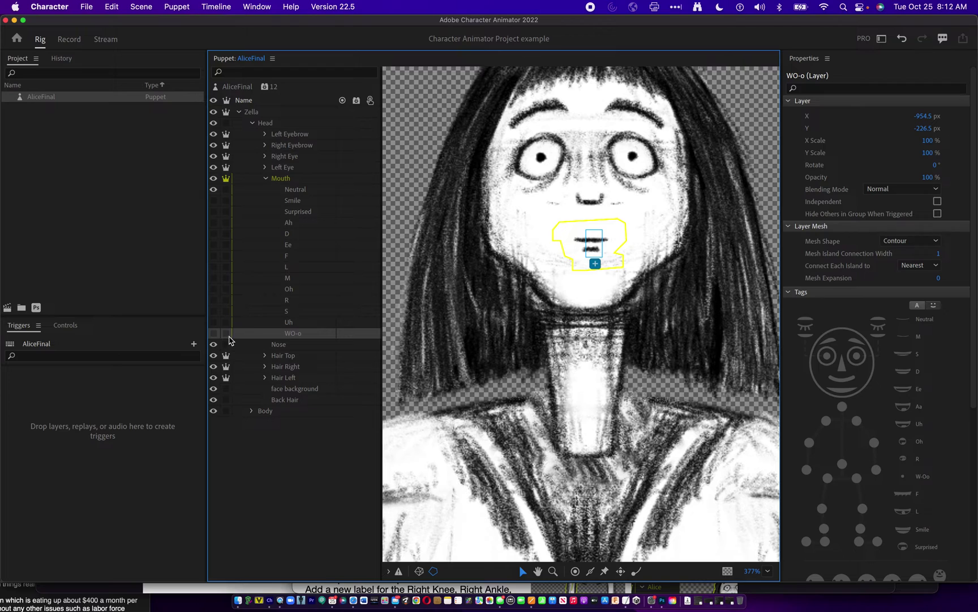
click(904, 478)
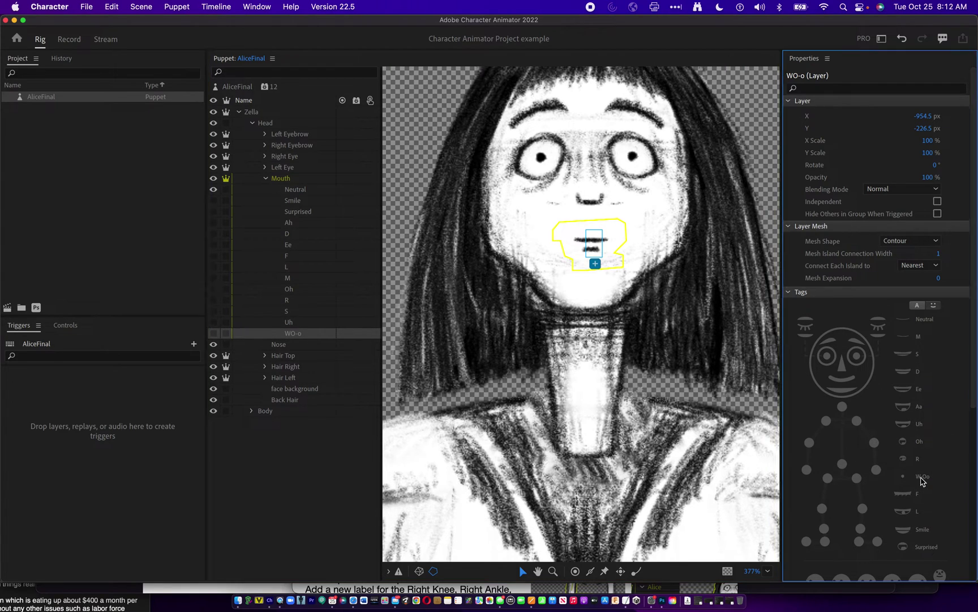
click(903, 478)
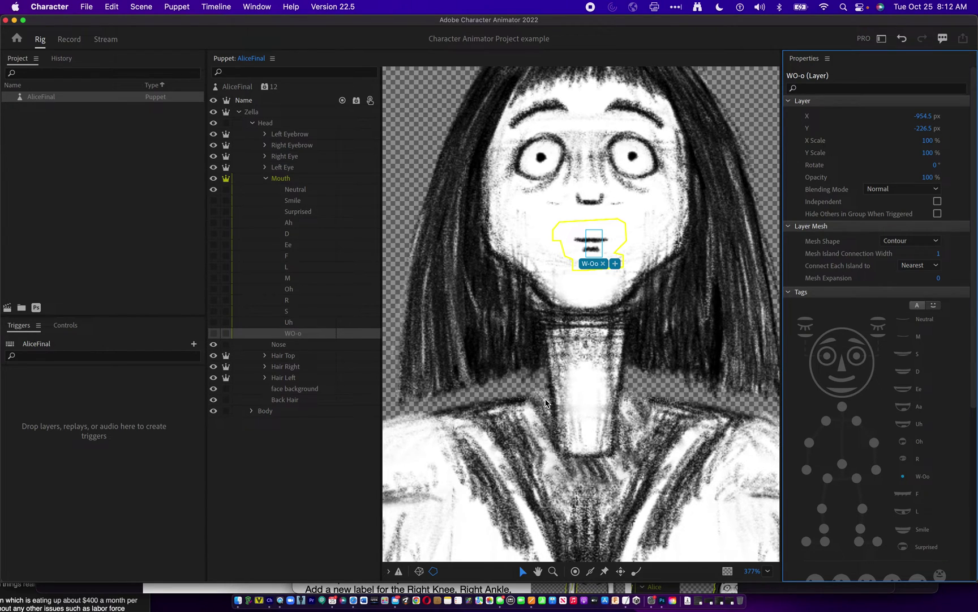
- Check the tags of the remaining mouth shape layers from Uh up to Surprised, and collapse the Mouth group
click(302, 322)
key(Up)
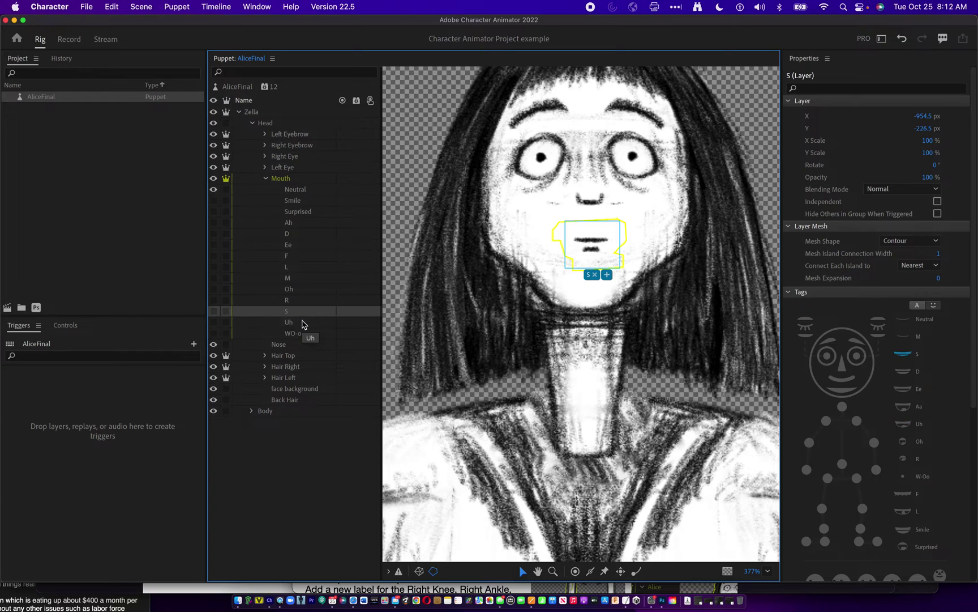
key(Up)
key(Up)
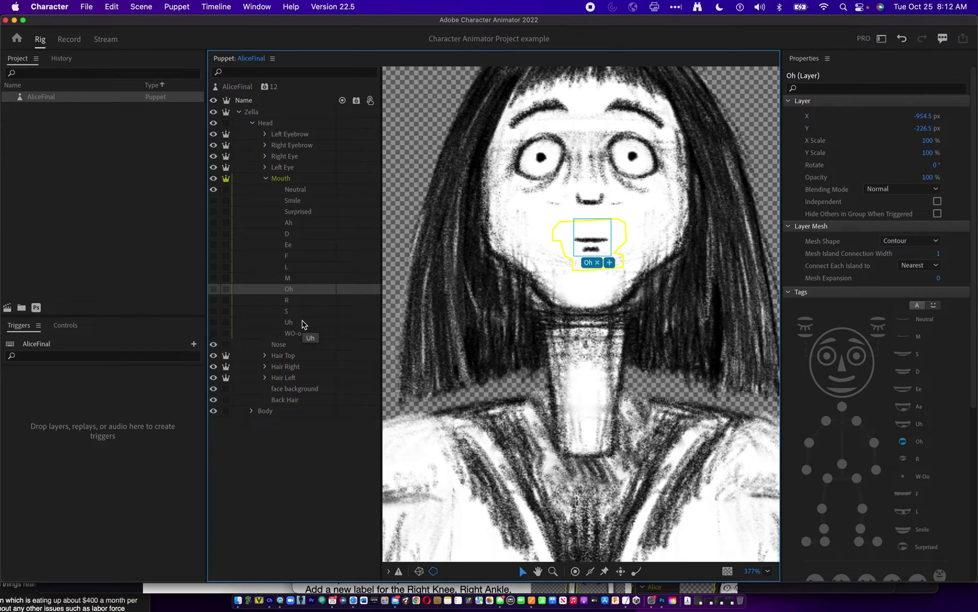
key(Up)
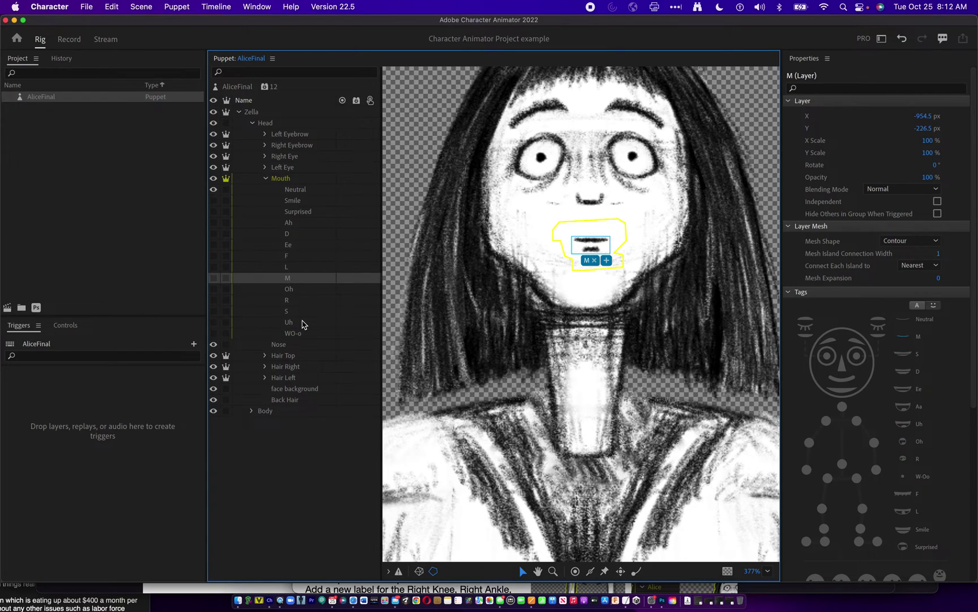
key(Up)
key(Up)
key(Up)
key(Up)
key(Up)
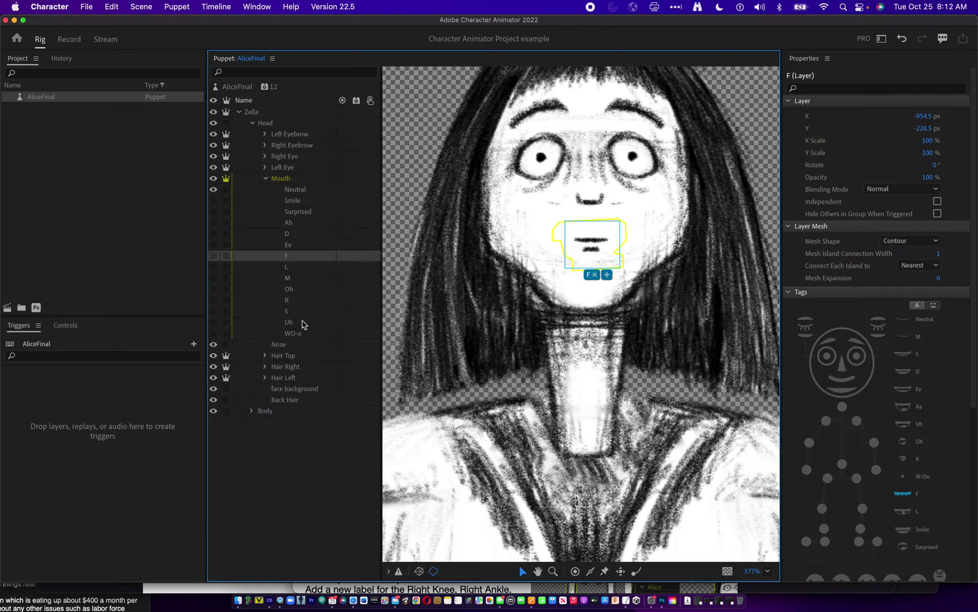
key(Up)
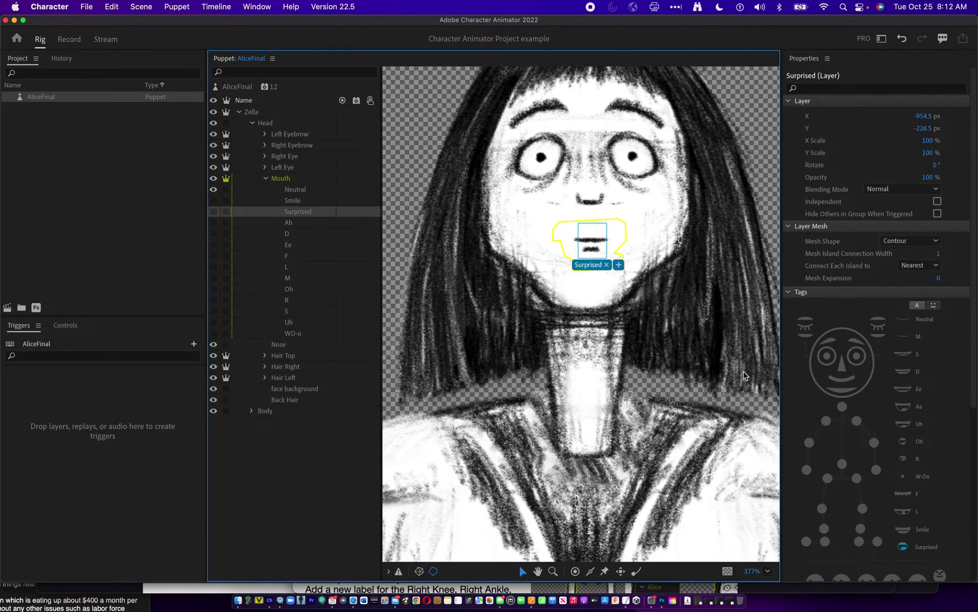
click(267, 179)
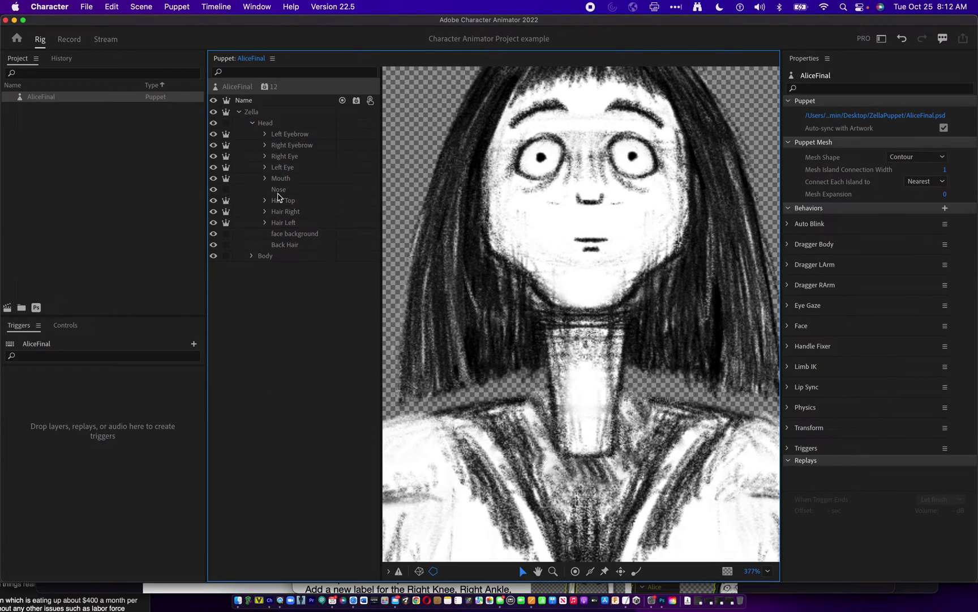
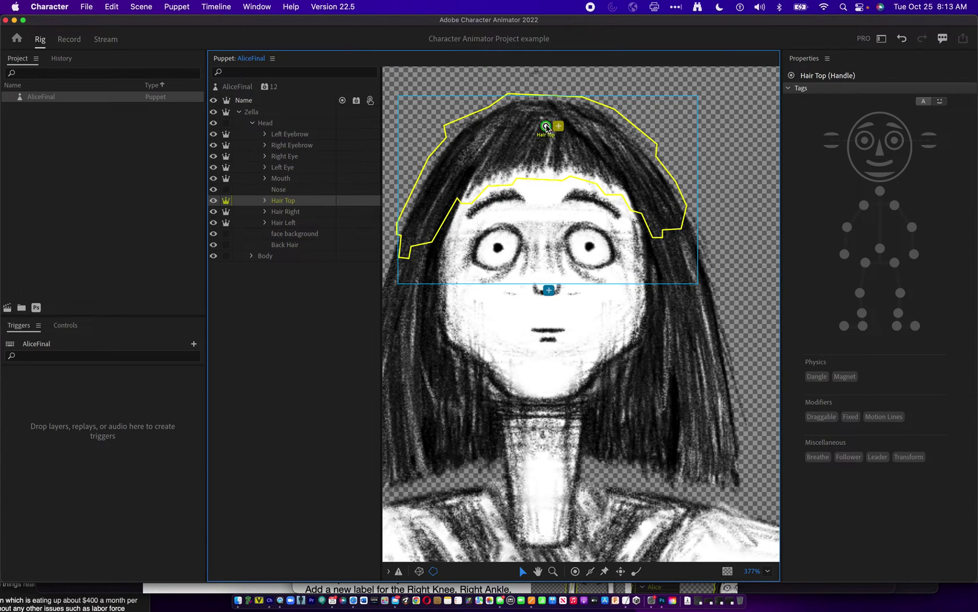
- Move the Hair Right layer's handle up to the top of the hair strand, near the parting
click(290, 212)
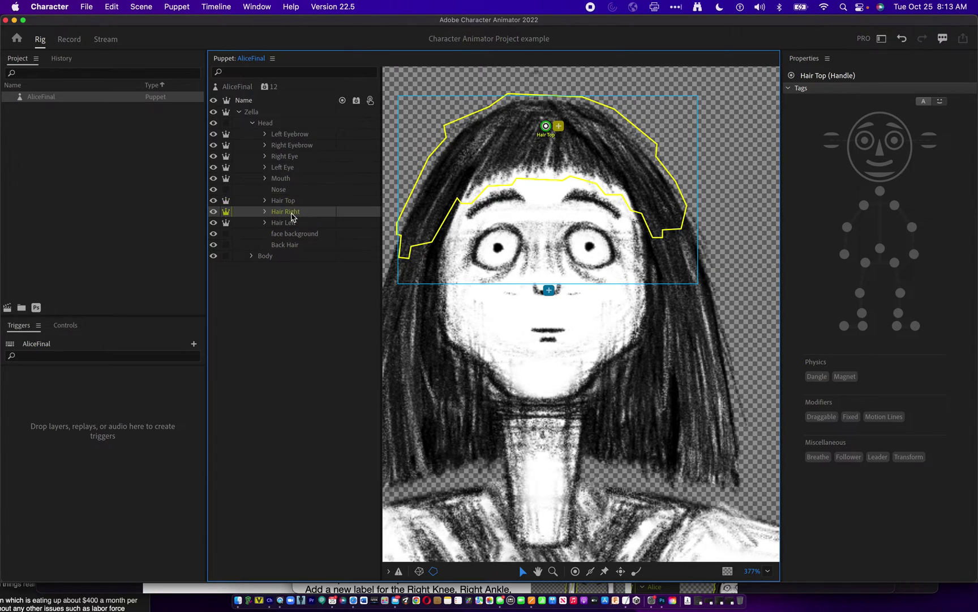
drag(460, 304, 526, 306)
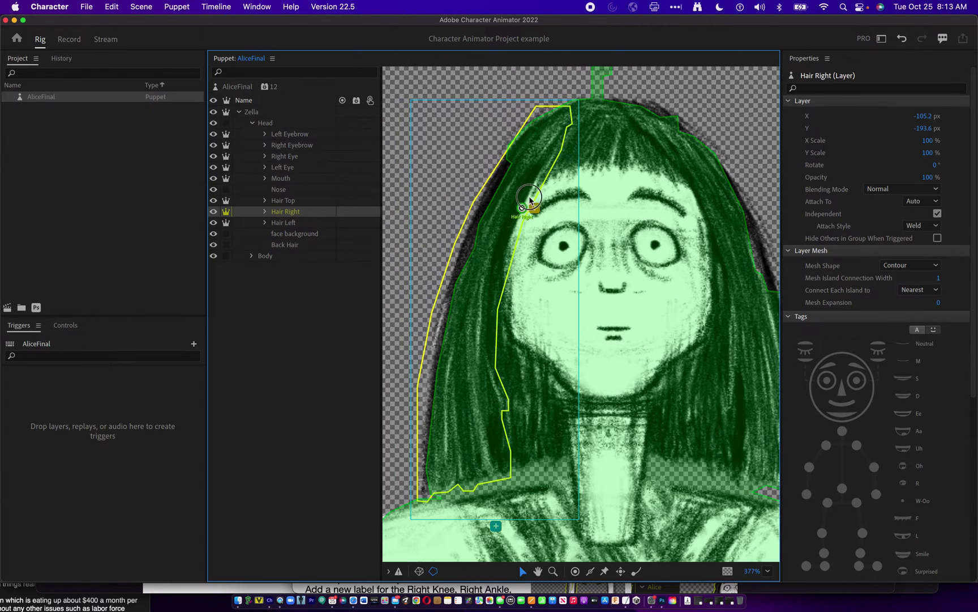
click(543, 152)
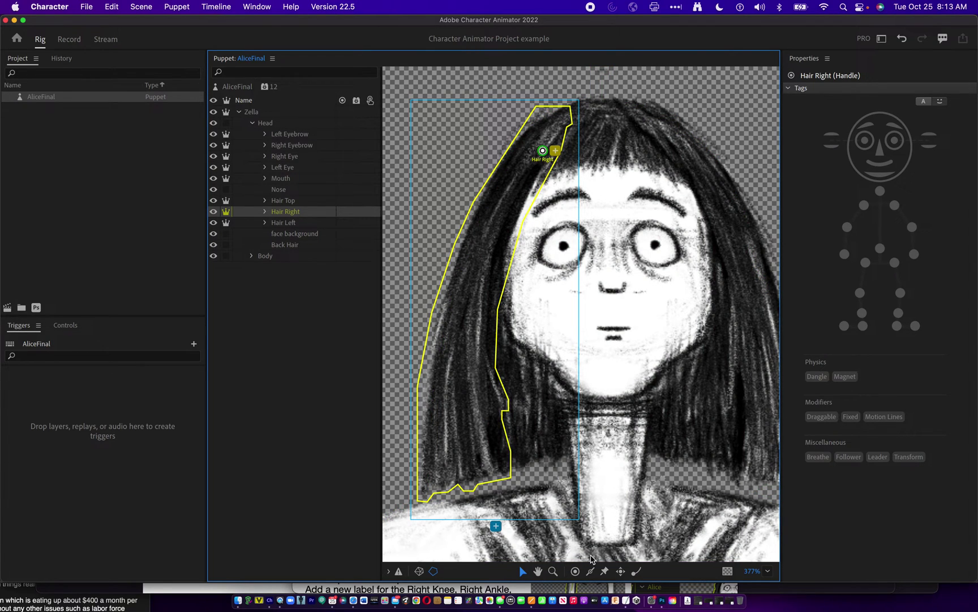
- Try a Dangle handle near the lower end of the Hair Right strand, and undo the added handle
click(636, 572)
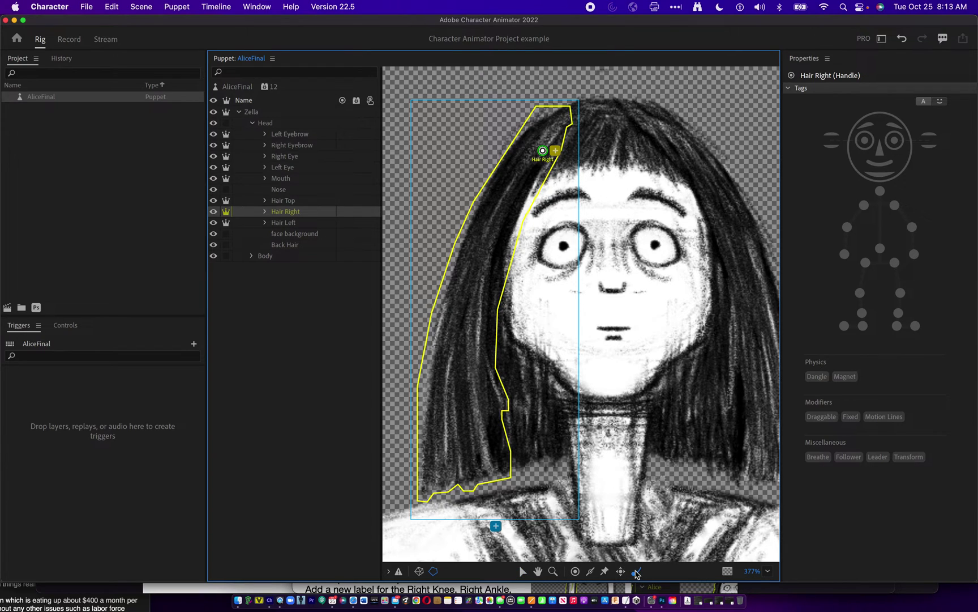
click(465, 452)
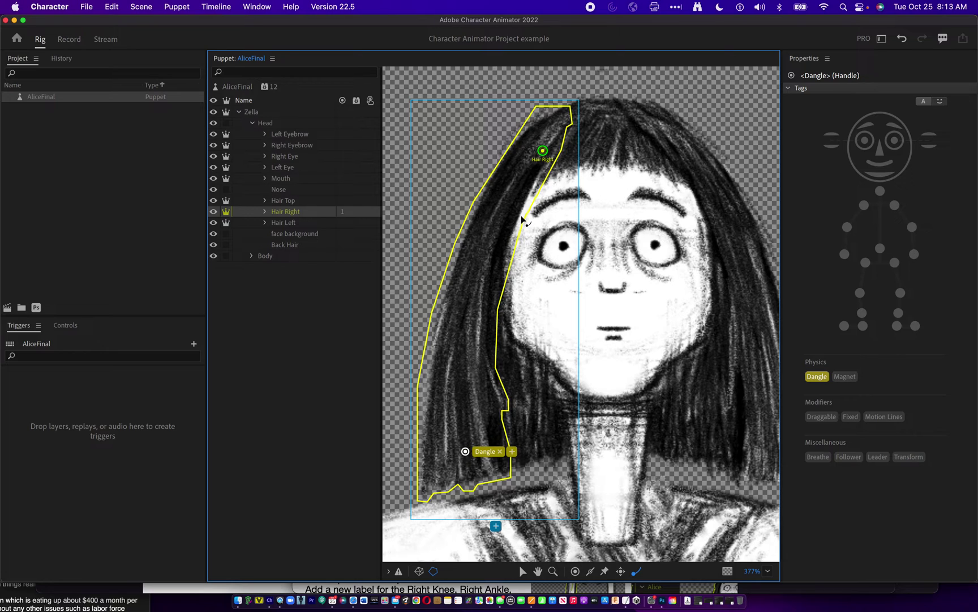
click(543, 151)
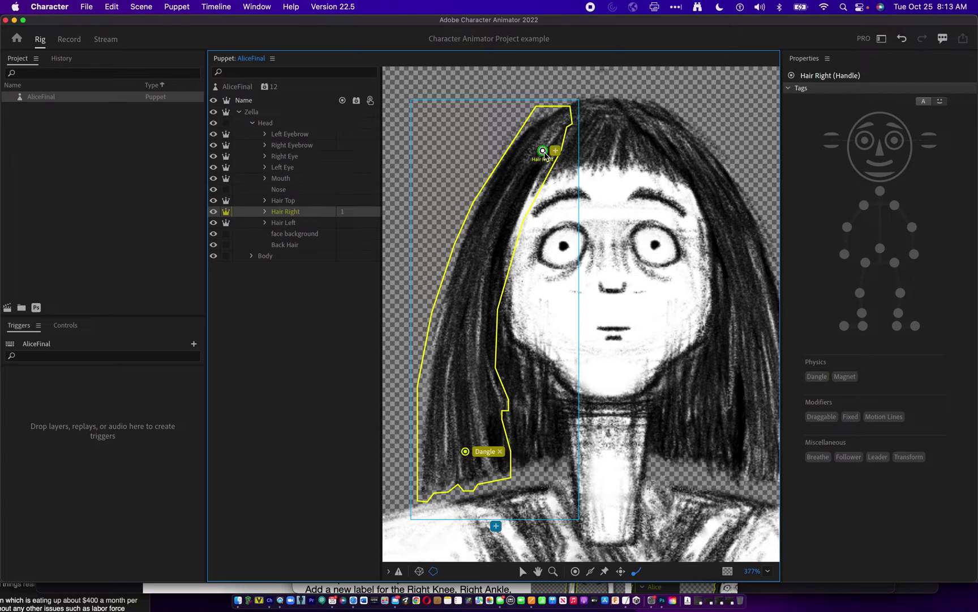
key(super+z)
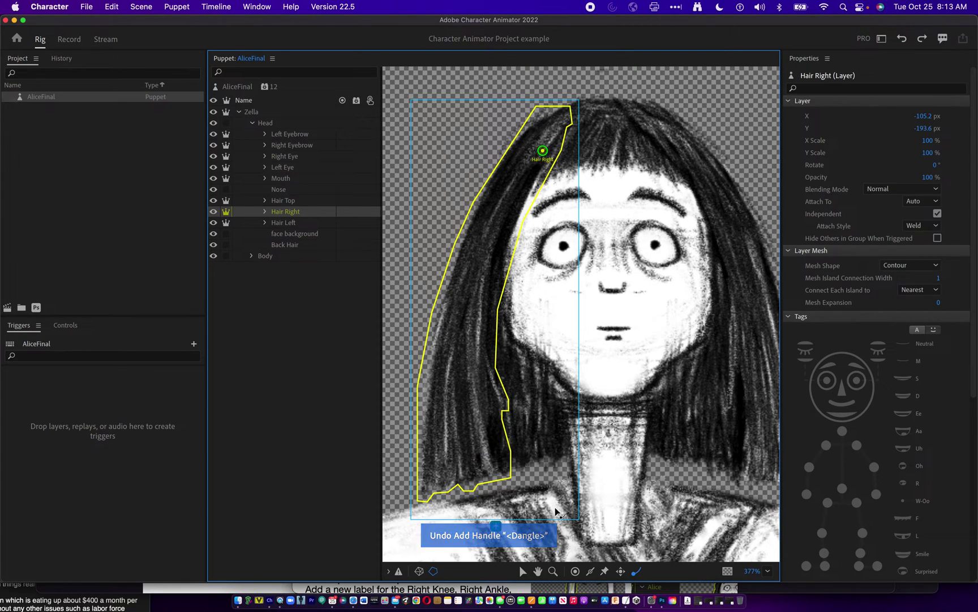
- Nudge the Hair Right handle slightly at the top of the strand and add the Fixed tag to it
click(524, 571)
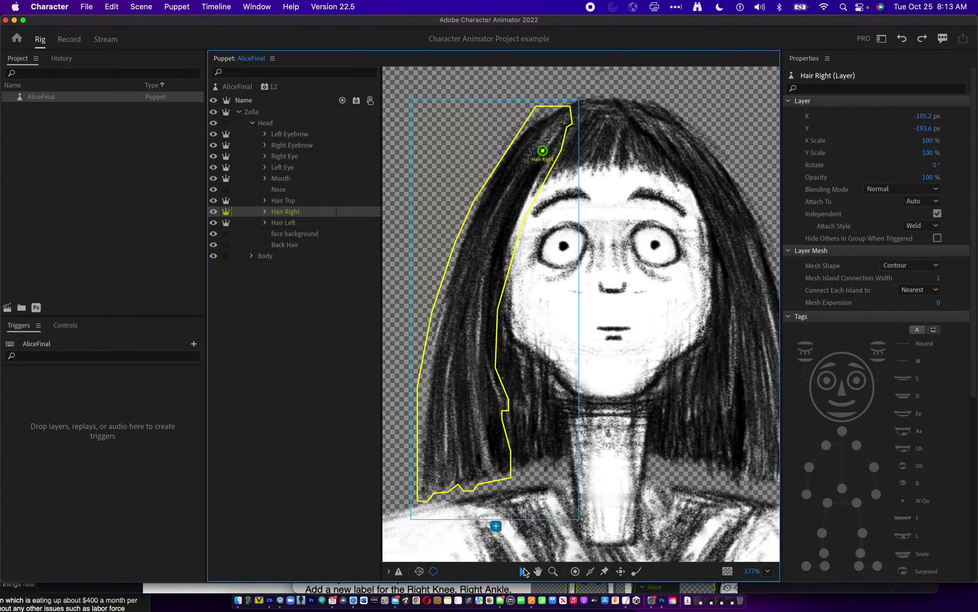
click(546, 147)
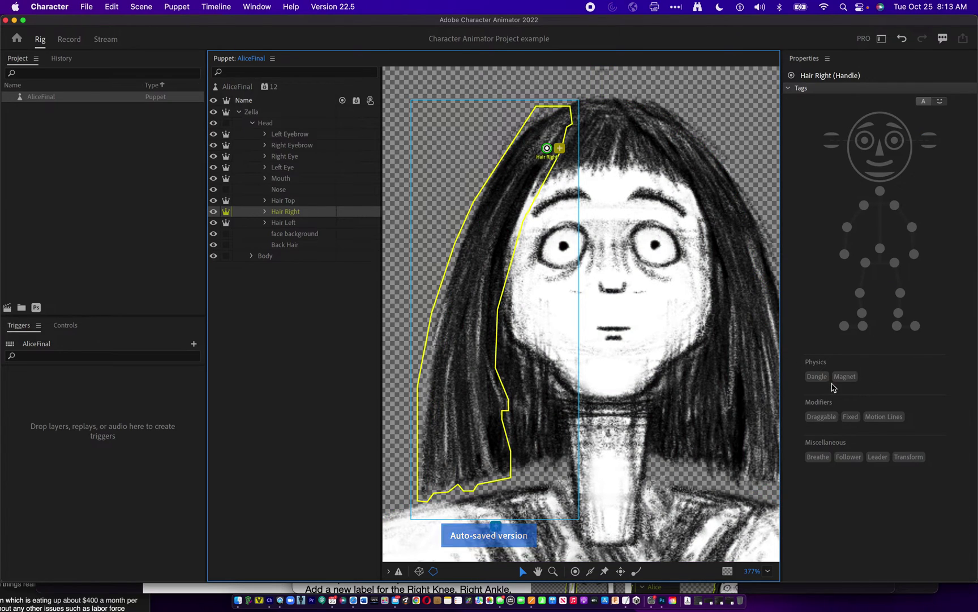
click(851, 416)
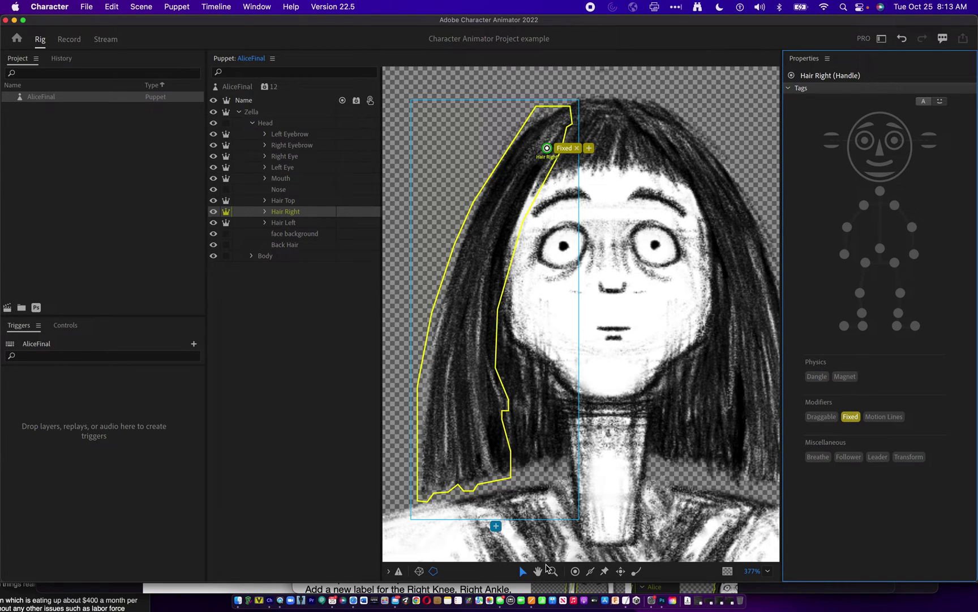
- Add a handle near the lower end of the Hair Right strand and tag it Draggable
click(575, 570)
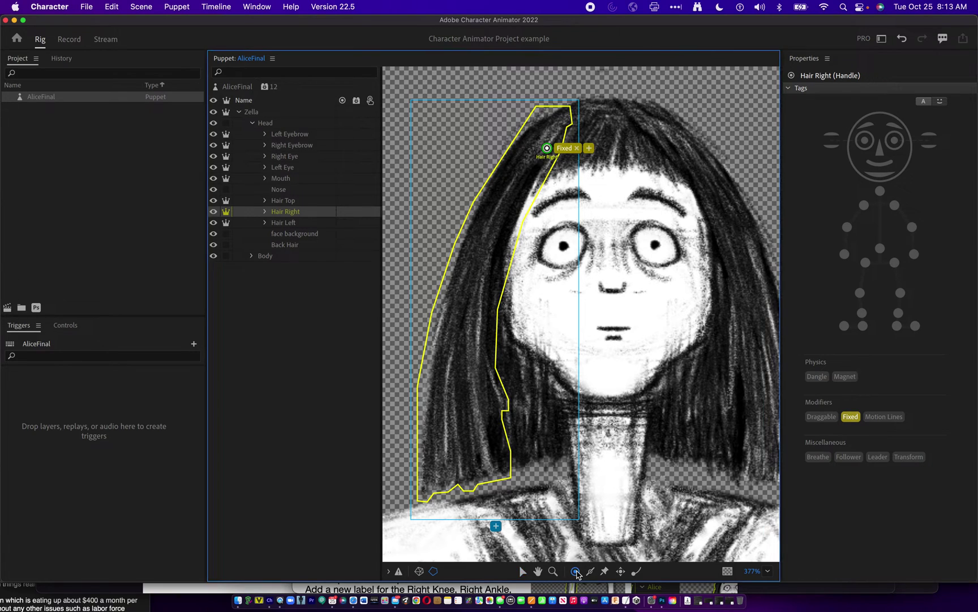
click(468, 456)
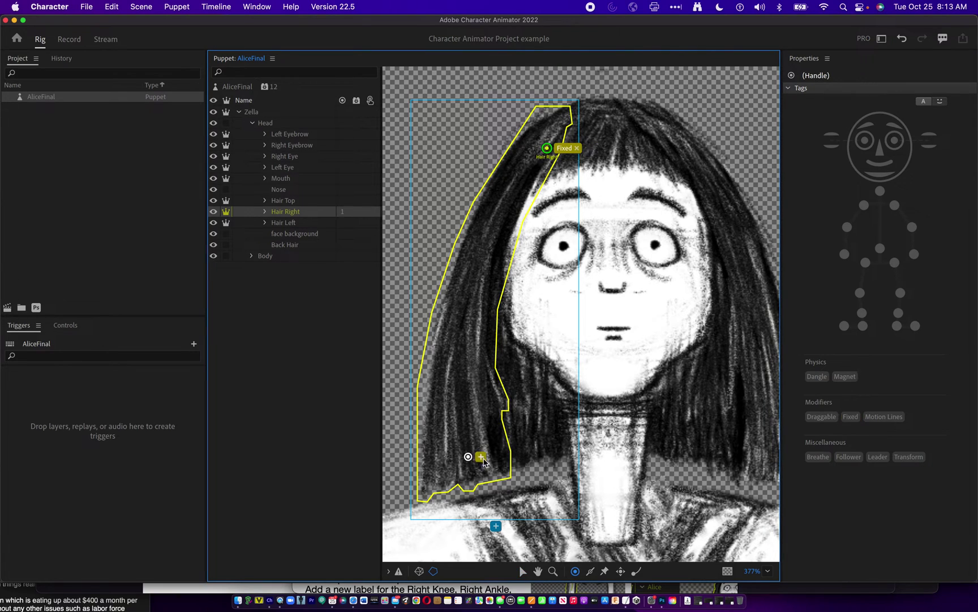
click(818, 417)
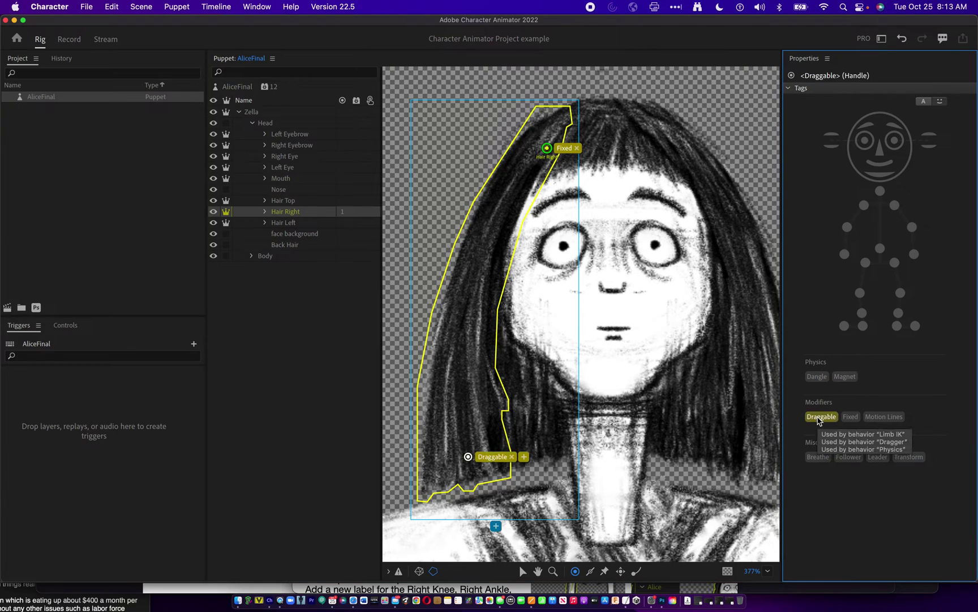
- Move the Hair Left layer's handle up to the top of its hair strand
click(299, 225)
scroll(563, 321, right, 5)
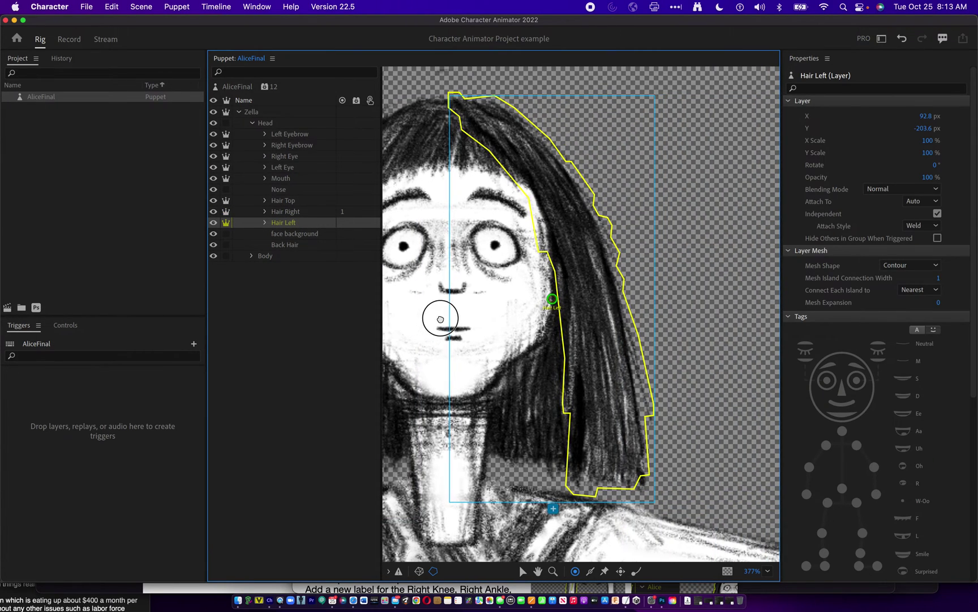
drag(552, 302, 492, 130)
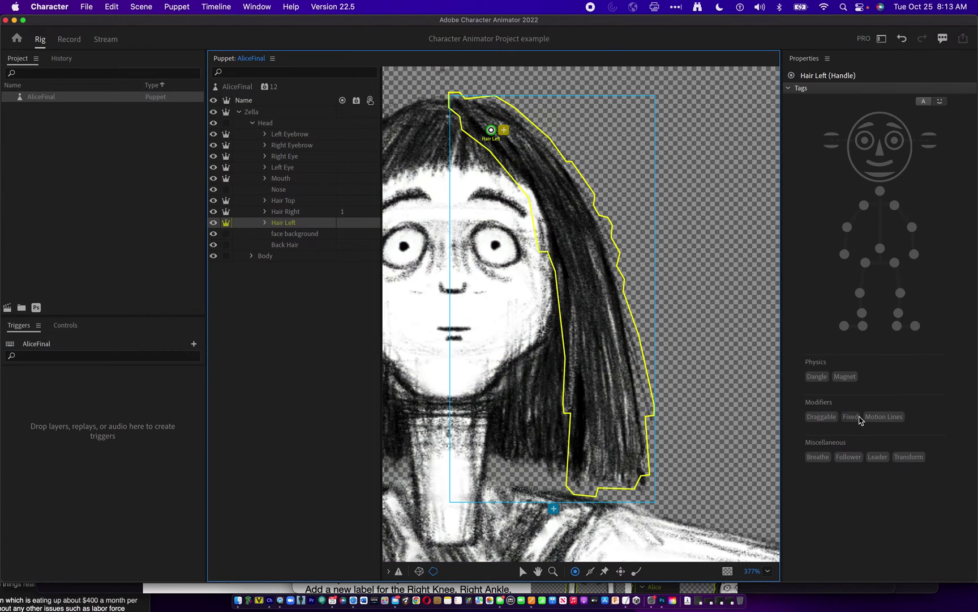
- Add the Fixed tag to the Hair Left handle and place a Dangle handle near the strand's lower end
click(850, 417)
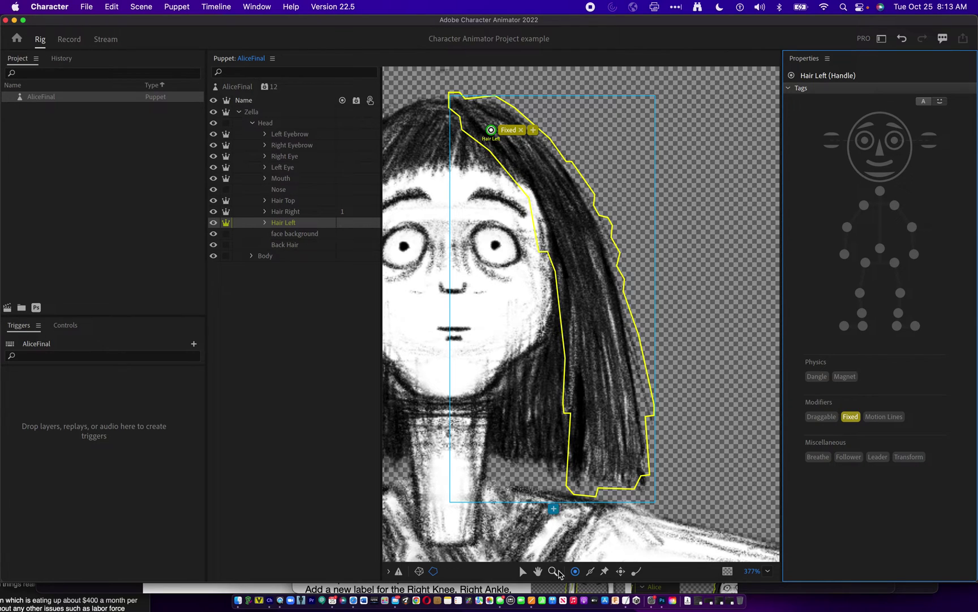
click(637, 571)
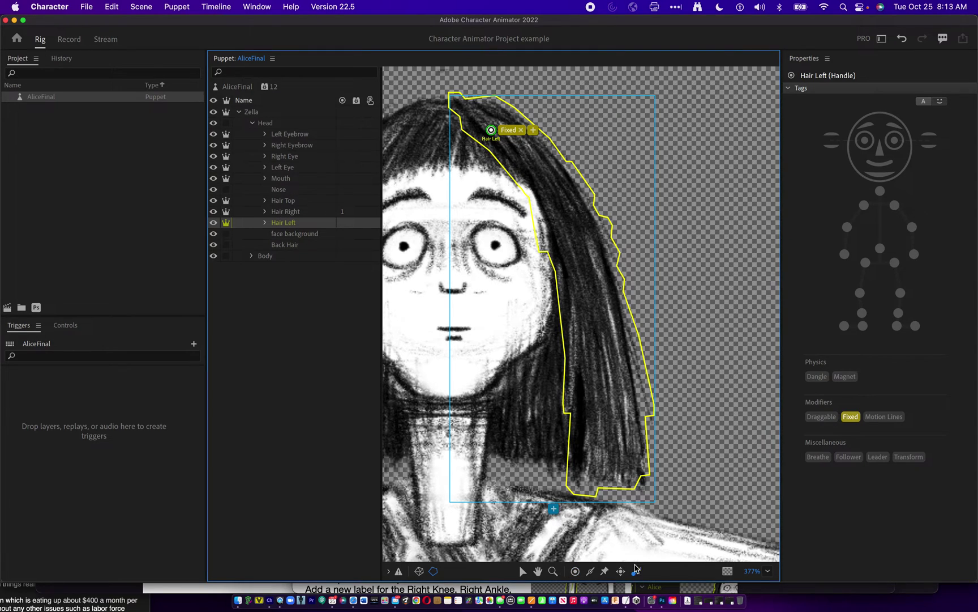
click(610, 448)
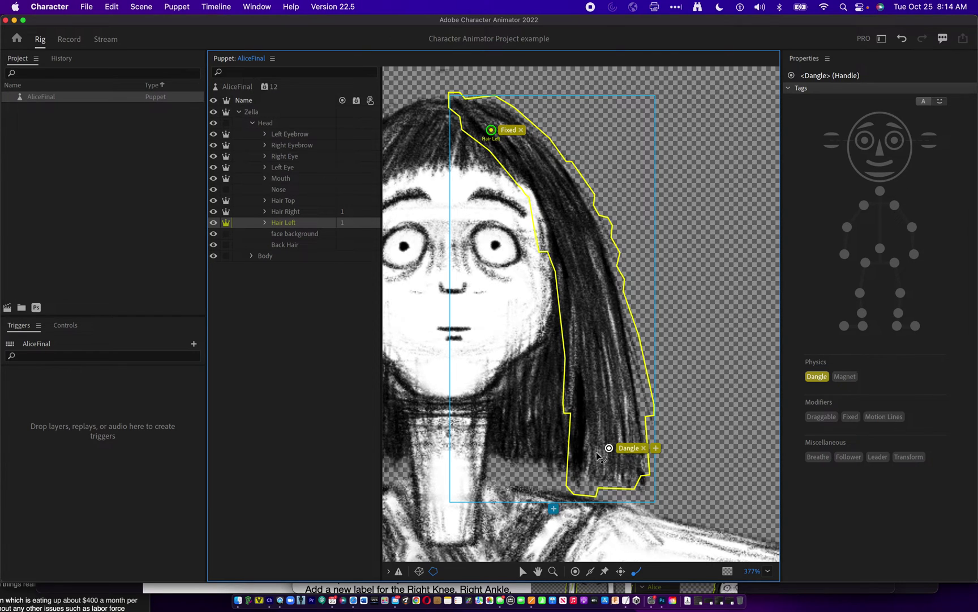
- Collapse the Head group and expand the Body group to list its arm and leg layers
click(298, 235)
drag(464, 289, 581, 294)
click(285, 244)
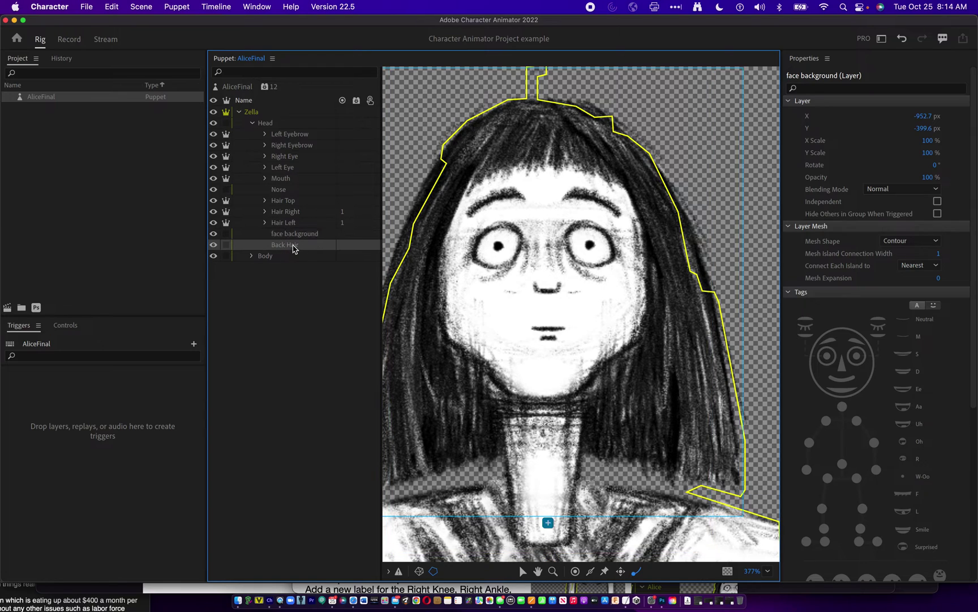
click(251, 123)
click(251, 134)
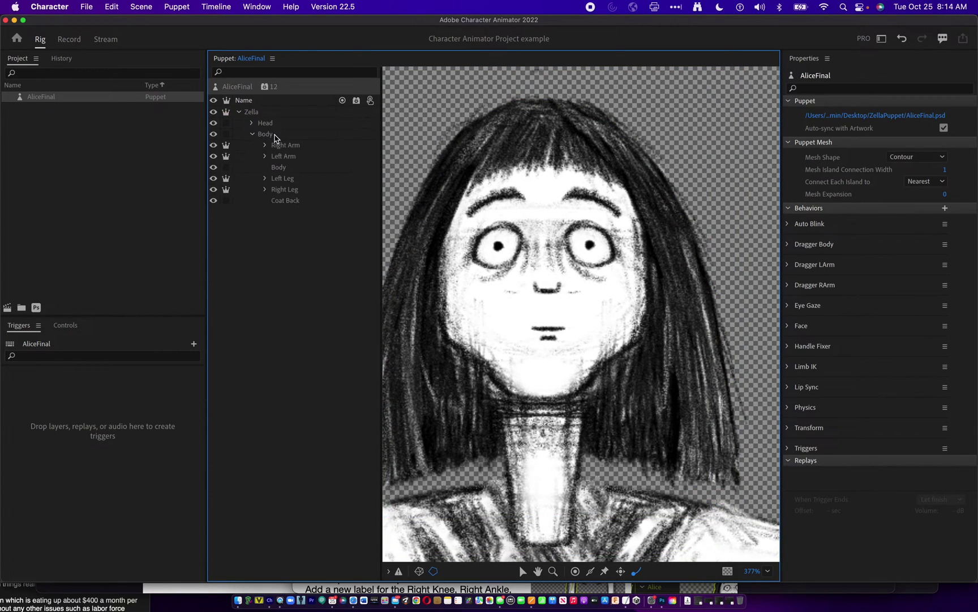
click(284, 137)
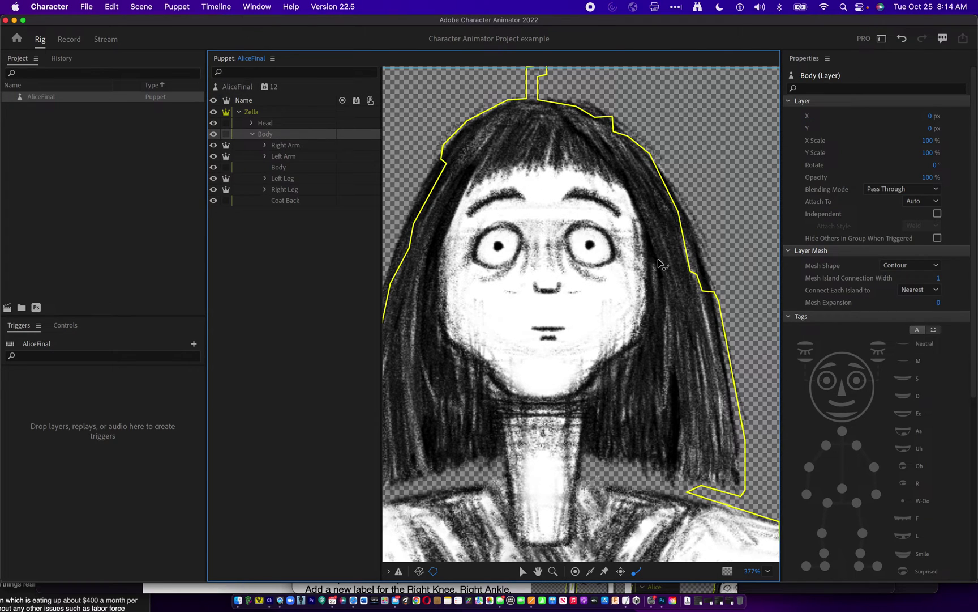
scroll(504, 235, down, 5)
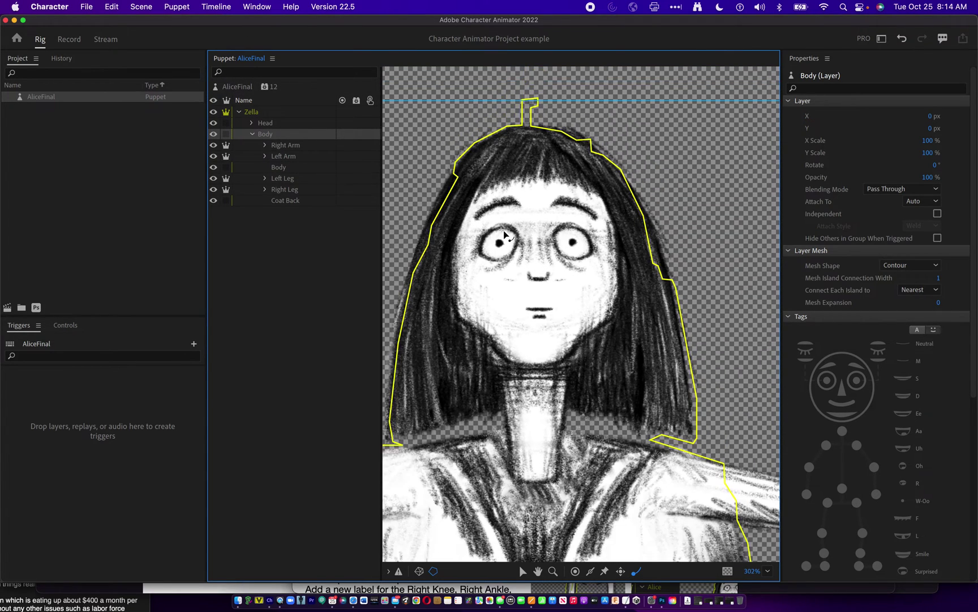
drag(492, 241, 599, 196)
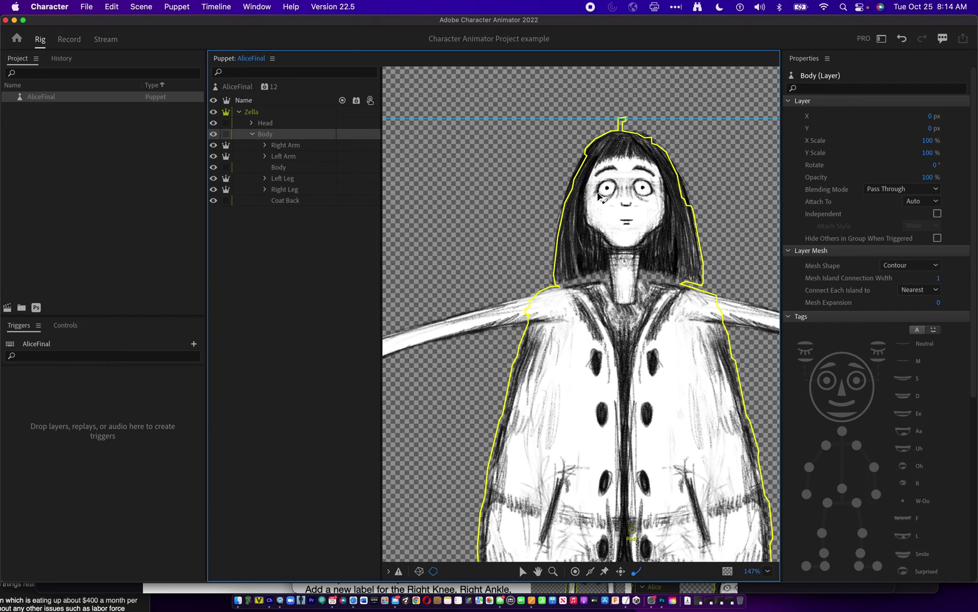
key(super+shift+a)
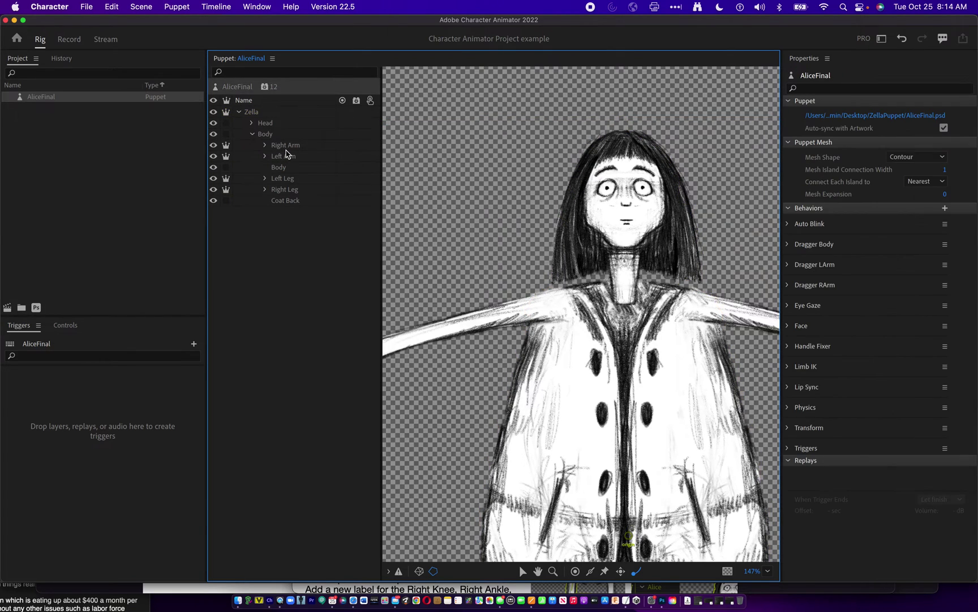
- Move the Right Arm layer's handle onto the shoulder end of the sleeve
click(286, 146)
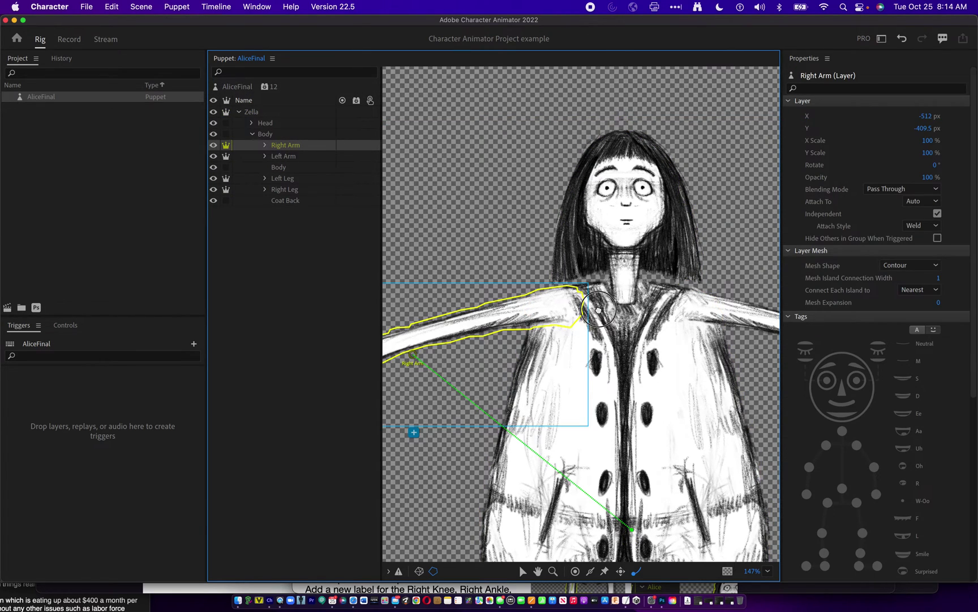
scroll(608, 283, down, 5)
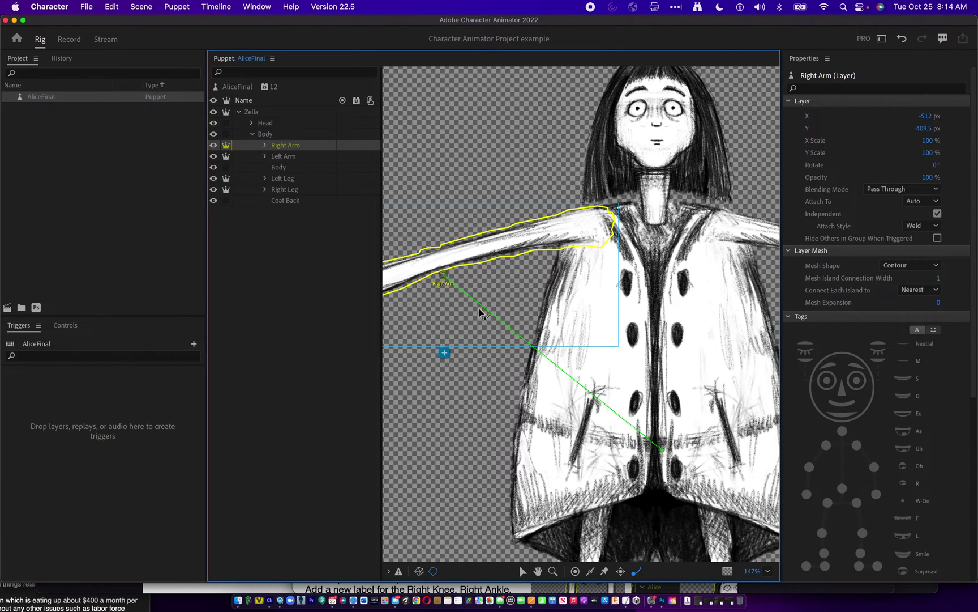
drag(444, 278, 593, 223)
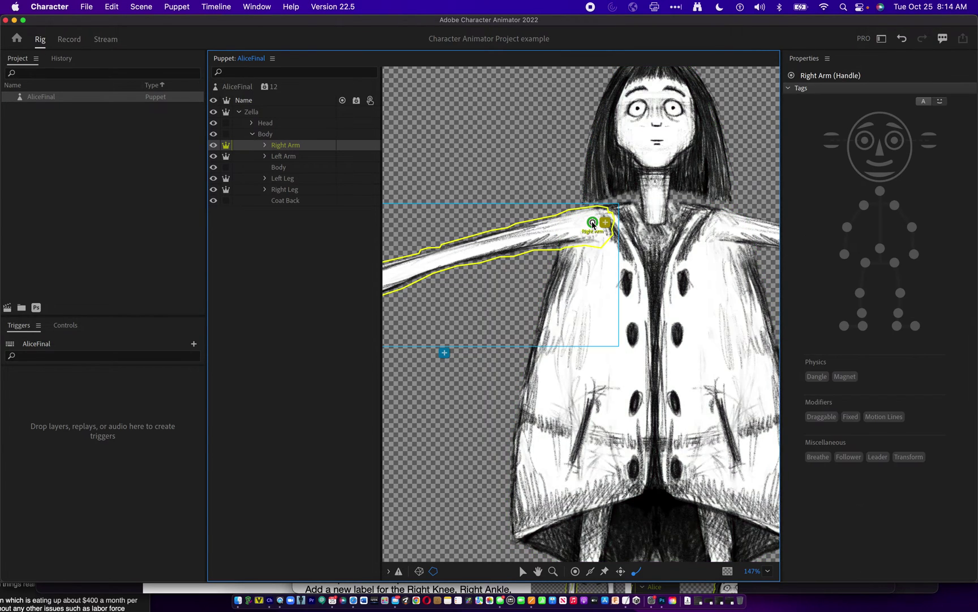
- Add handles tagged Right Wrist and Right Elbow to the Right Arm, and draw sticks along its forearm and upper arm
scroll(546, 225, left, 5)
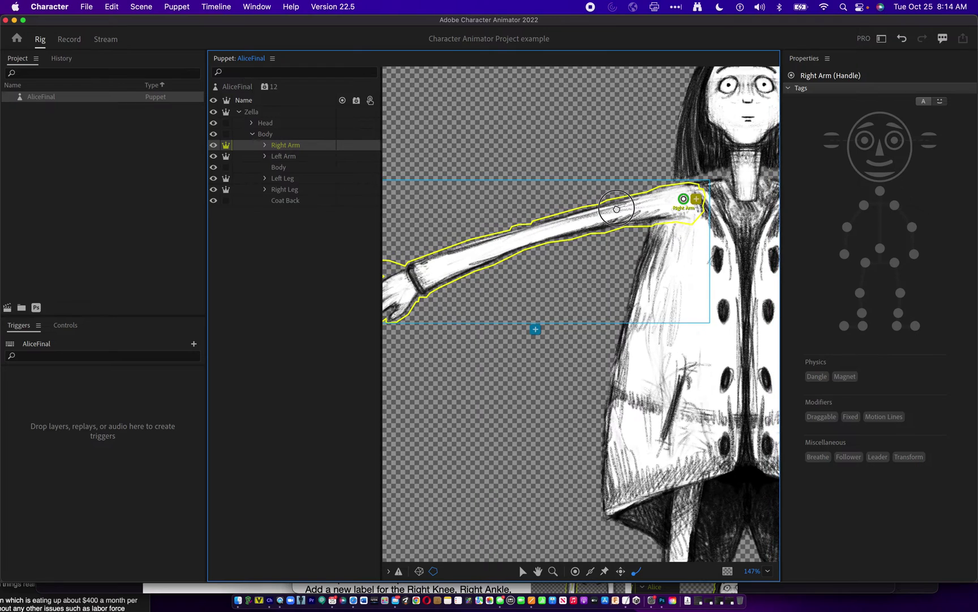
click(575, 569)
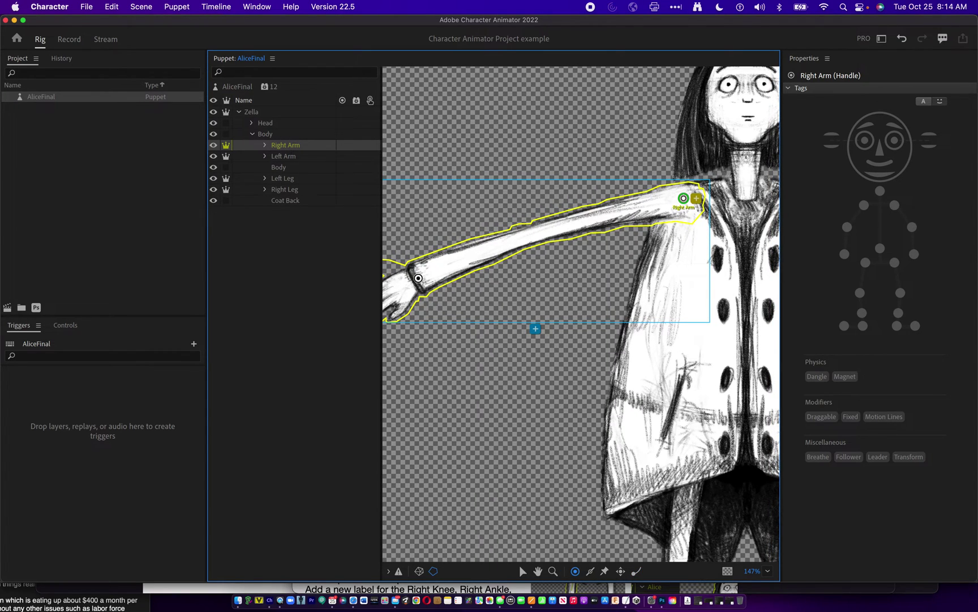
click(417, 278)
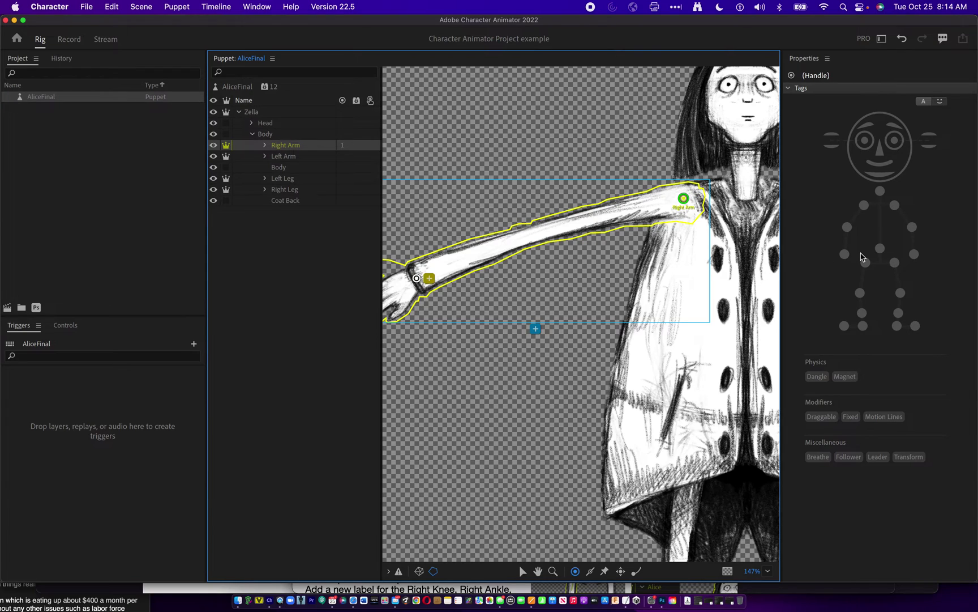
click(844, 255)
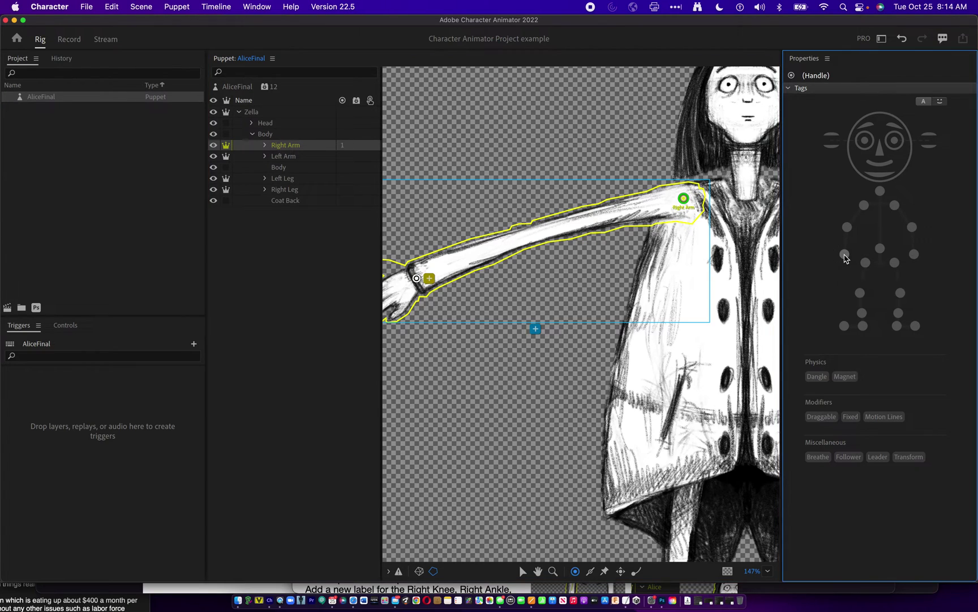
click(542, 233)
click(847, 227)
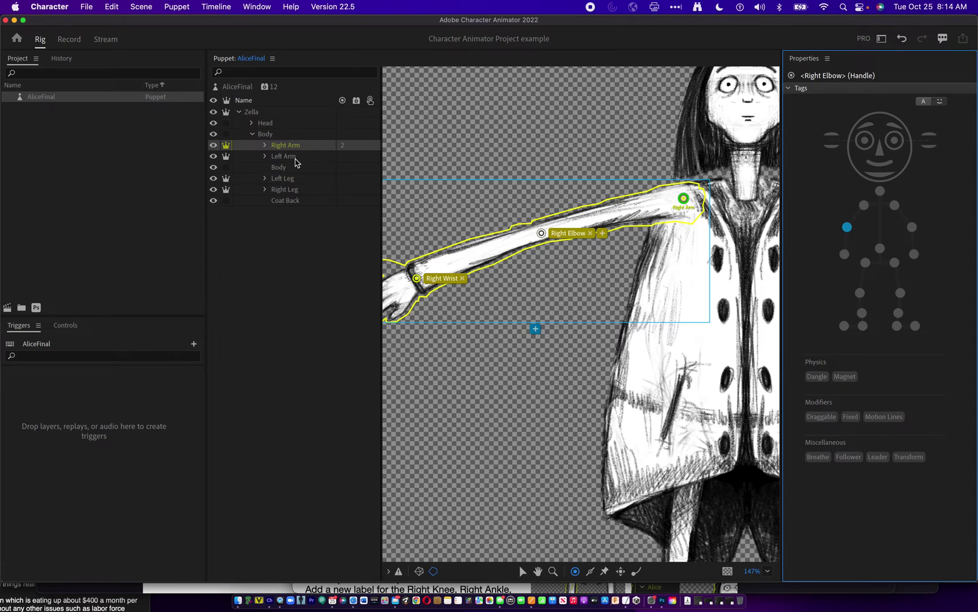
click(590, 570)
drag(432, 267, 666, 199)
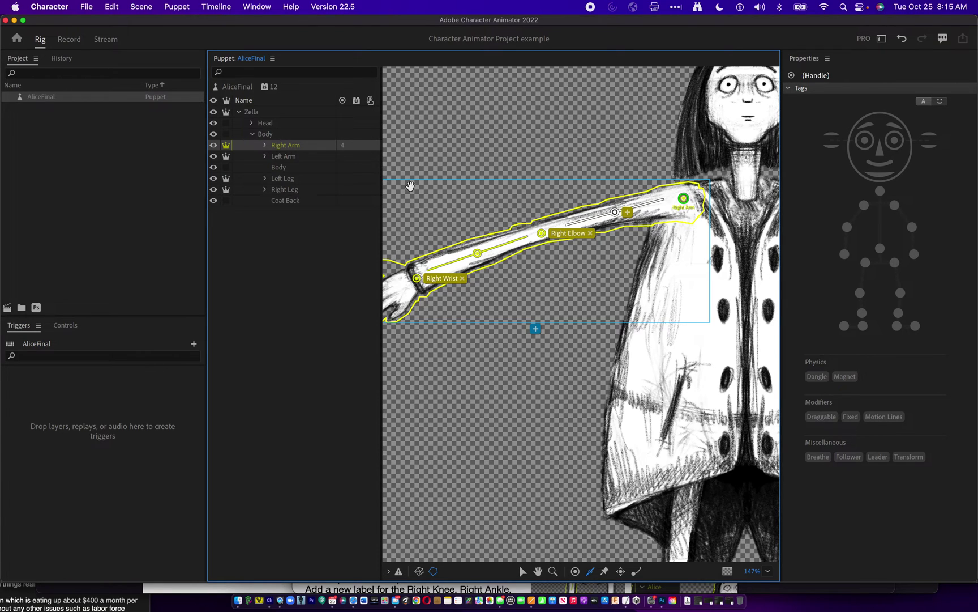
- Move the Left Arm layer's handle onto the shoulder end of its sleeve
click(299, 158)
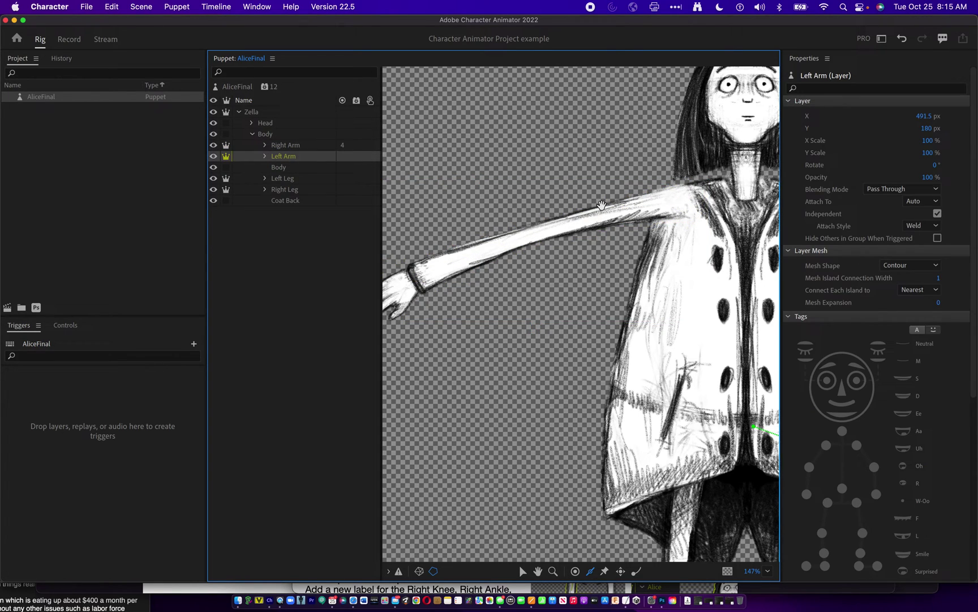
drag(671, 240, 306, 179)
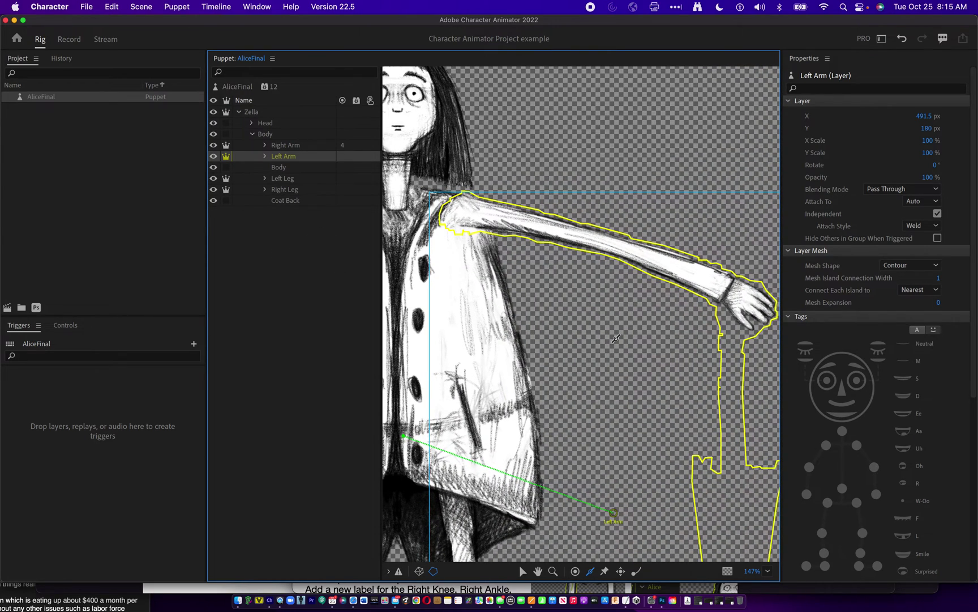
drag(617, 519, 467, 209)
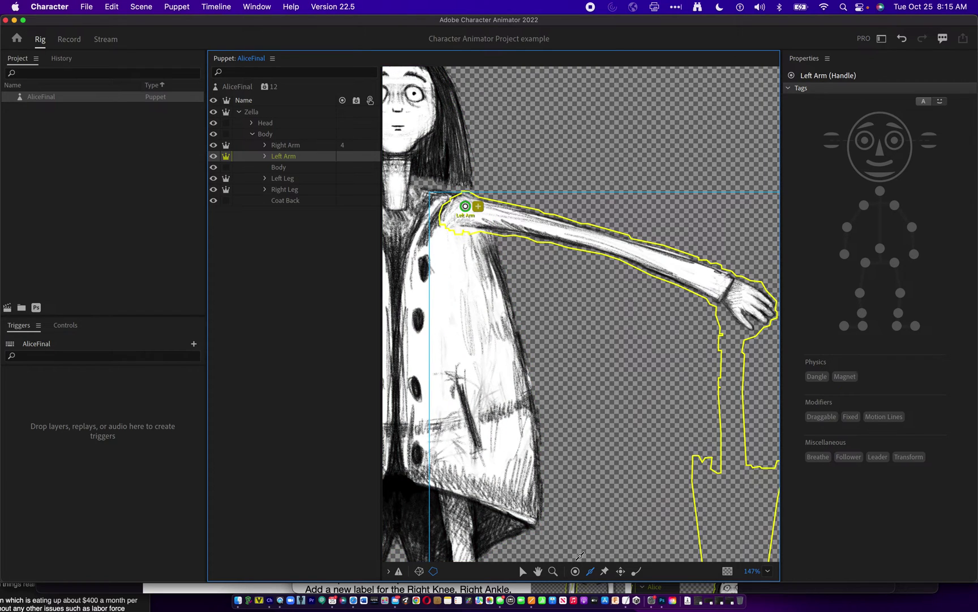
- Add handles at the elbow and wrist of the Left Arm and tag them Left Elbow and Left Wrist
click(575, 571)
click(598, 241)
click(913, 230)
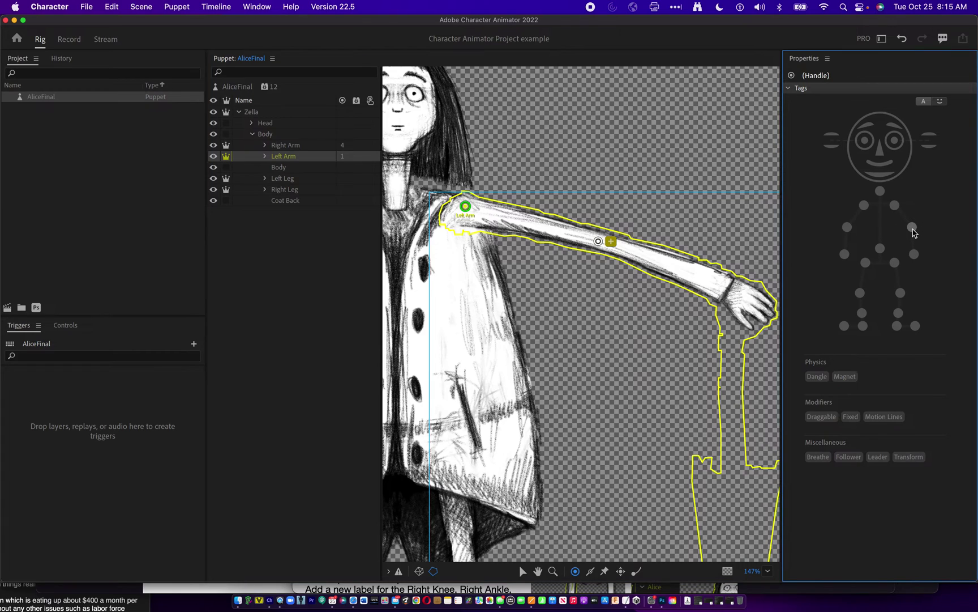
click(726, 289)
click(914, 254)
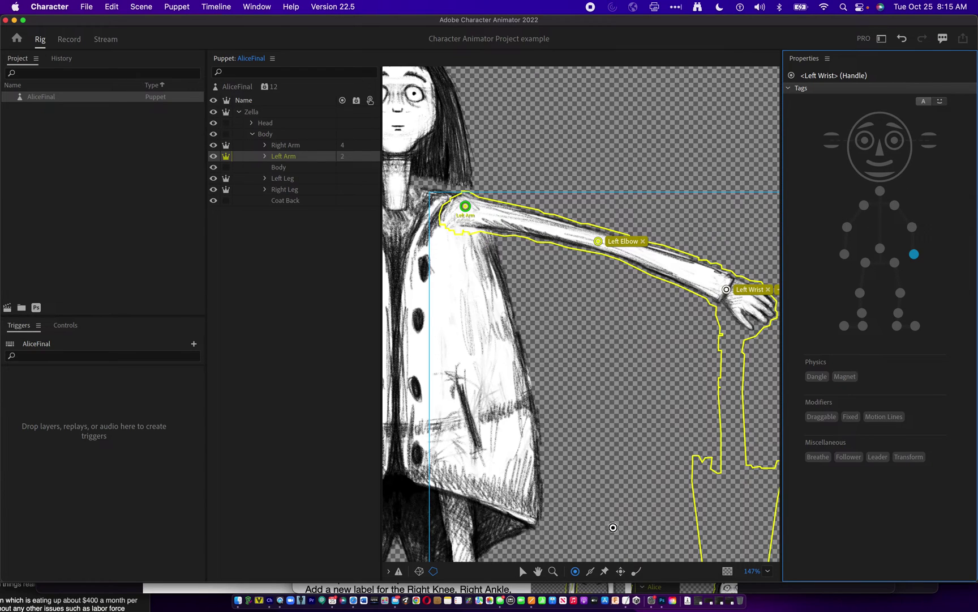
- Draw sticks along the Left Arm, one from elbow to wrist and one from shoulder to elbow
click(591, 571)
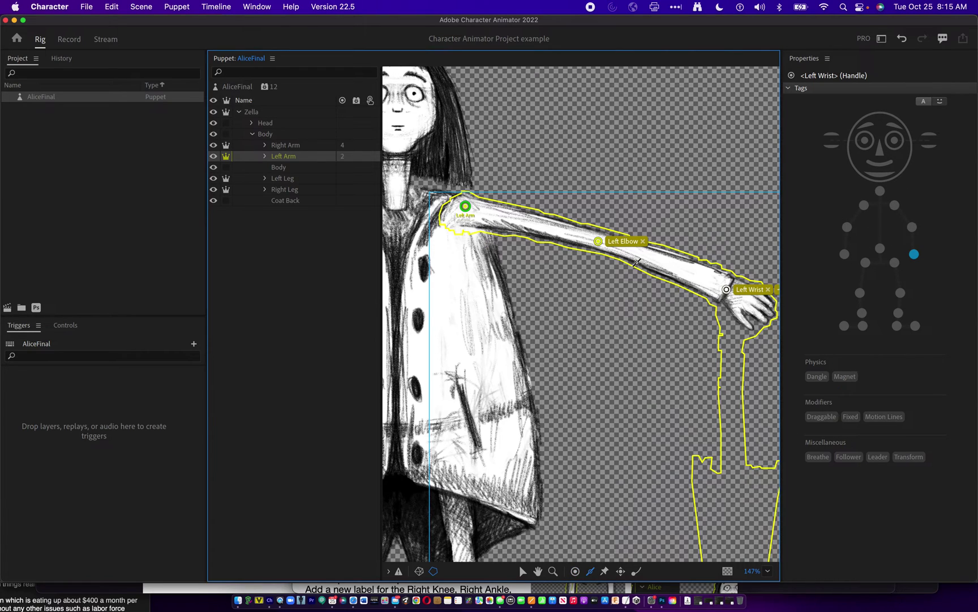
drag(620, 247, 717, 285)
drag(481, 210, 596, 240)
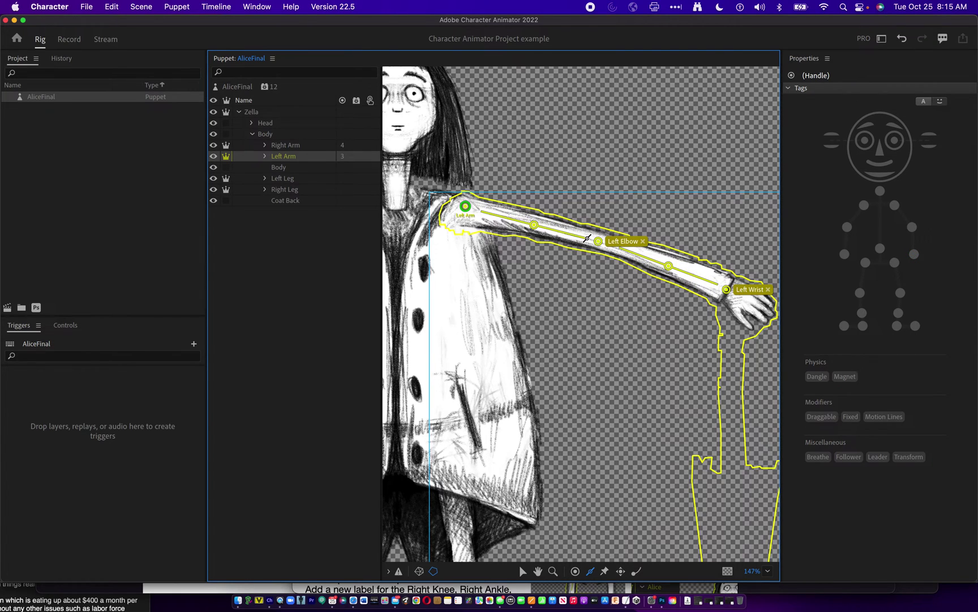
- Move the Left Leg layer's handle to the top of the leg beneath the coat
click(283, 178)
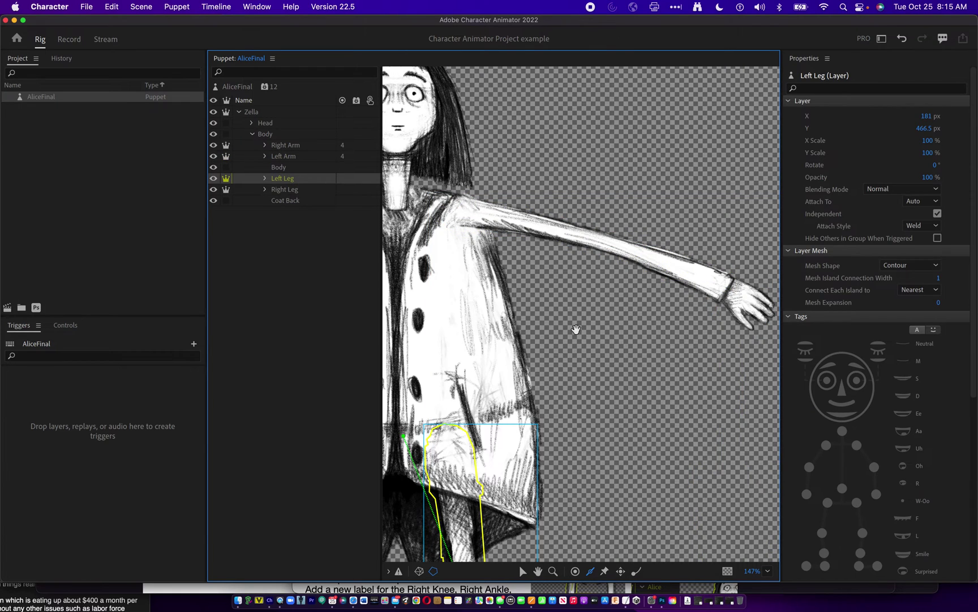
scroll(678, 99, down, 10)
scroll(658, 68, down, 3)
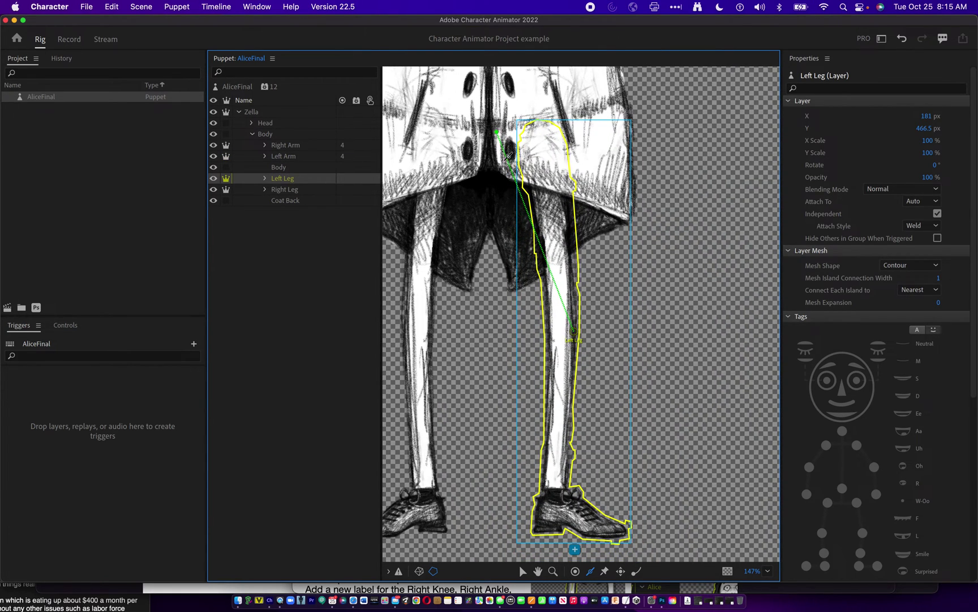
drag(575, 337, 544, 145)
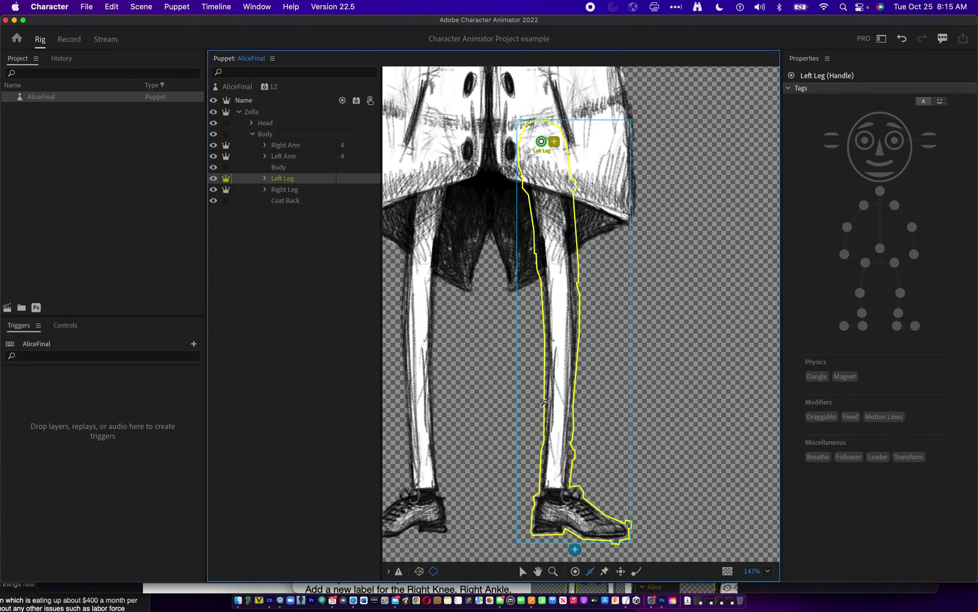
- Add handles at the knee and ankle of the Left Leg and tag them Left Knee and Left Ankle
click(575, 571)
click(567, 337)
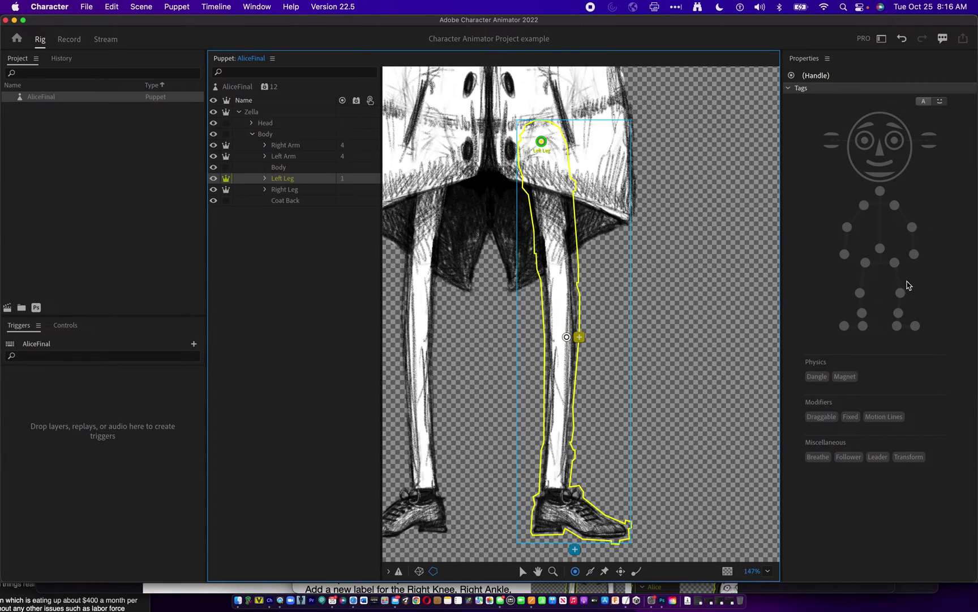
click(901, 292)
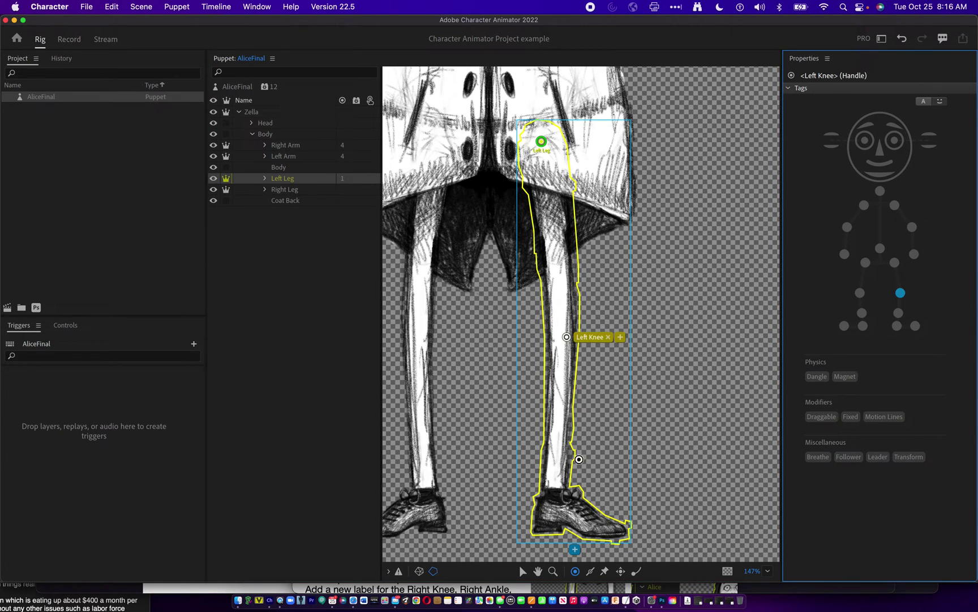
click(556, 486)
click(898, 312)
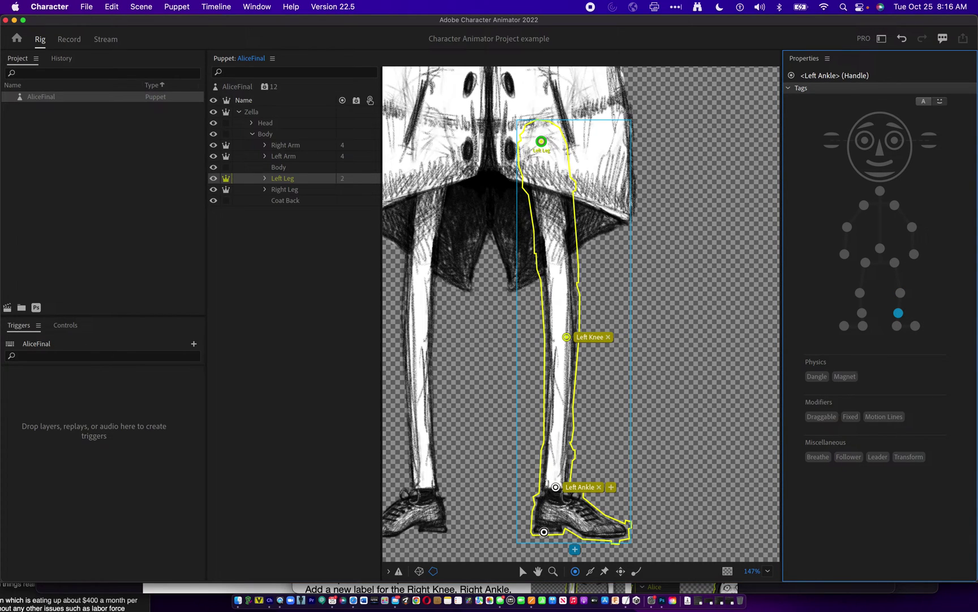
- Add a heel handle tagged Left Heel and Draggable and a toe handle tagged Left Toe on the left shoe
click(551, 525)
click(897, 326)
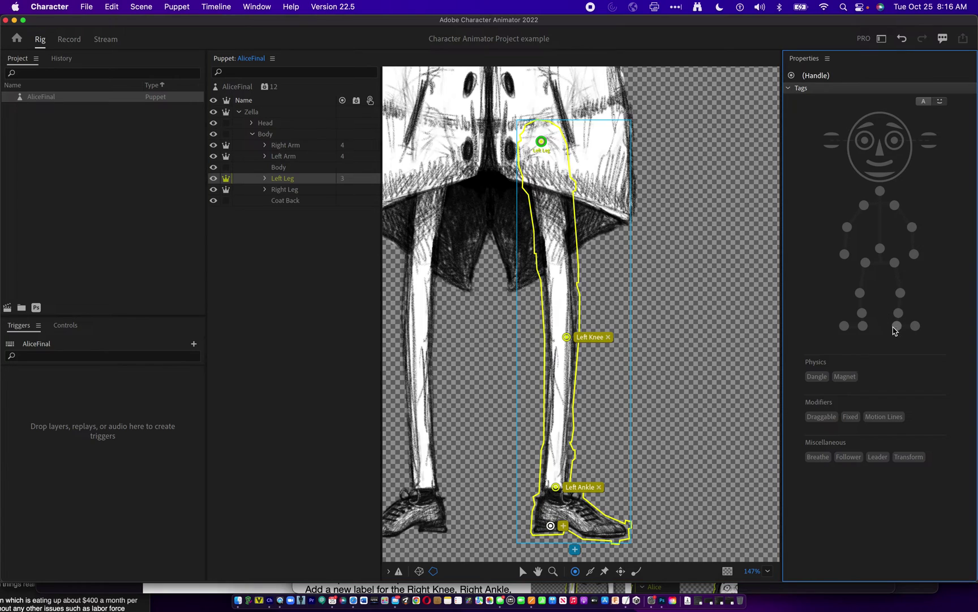
click(828, 419)
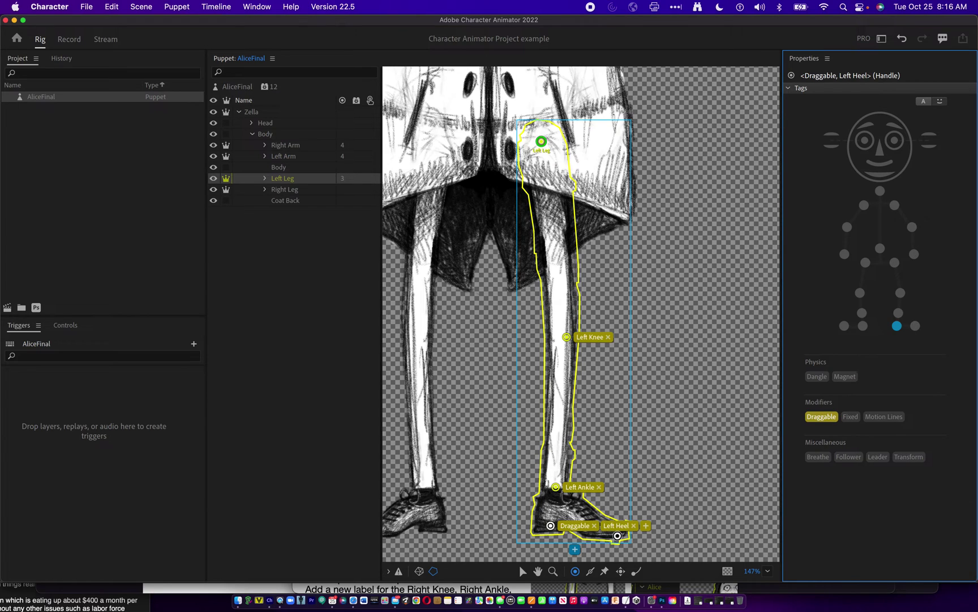
click(617, 535)
click(917, 325)
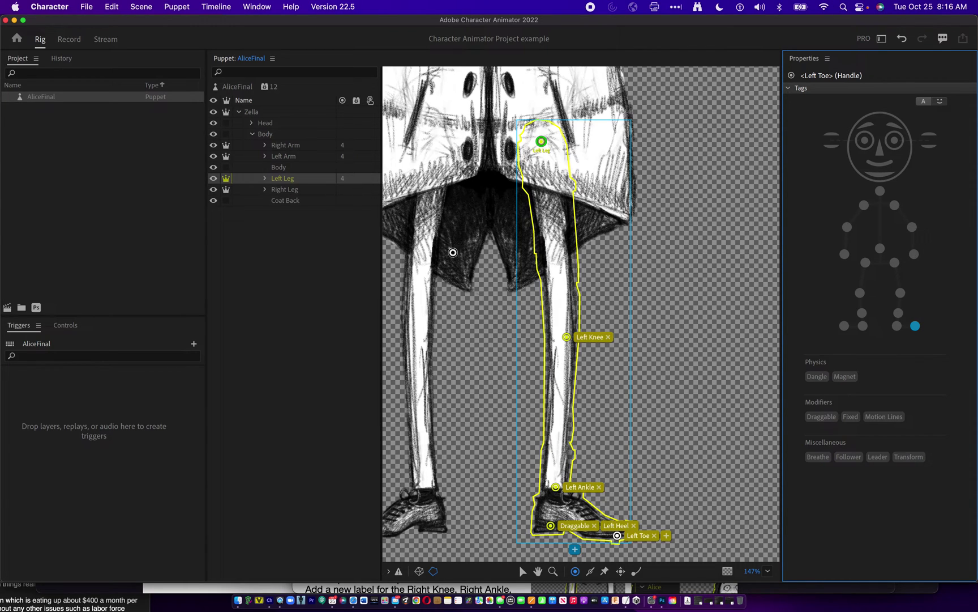
- Draw sticks along the Left Leg, one from knee to ankle and one from hip to knee
click(591, 571)
drag(567, 330, 560, 474)
drag(548, 160, 565, 325)
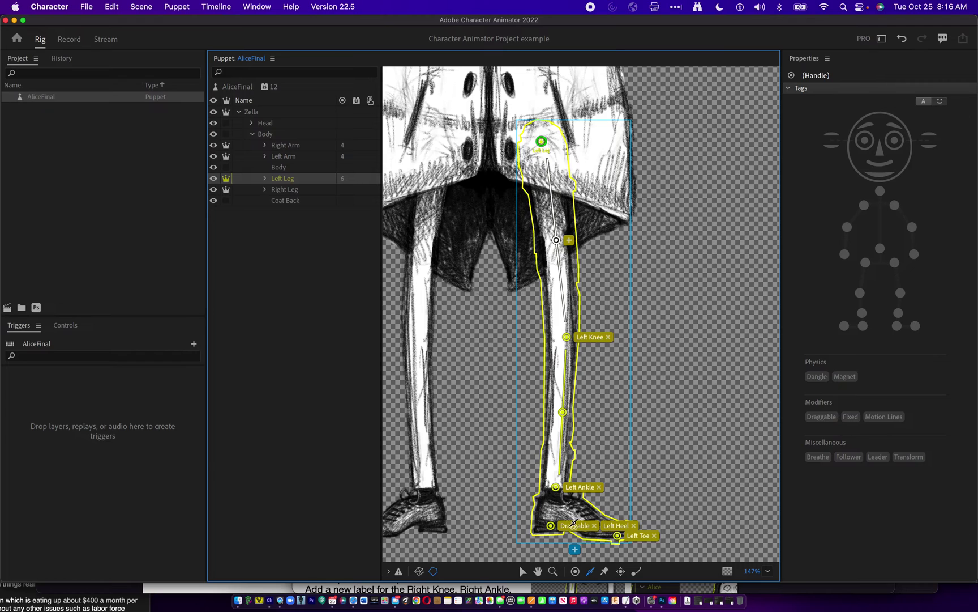
- Move the Right Leg layer's handle to the top of the leg, then add handles tagged Right Knee and Right Ankle
click(298, 190)
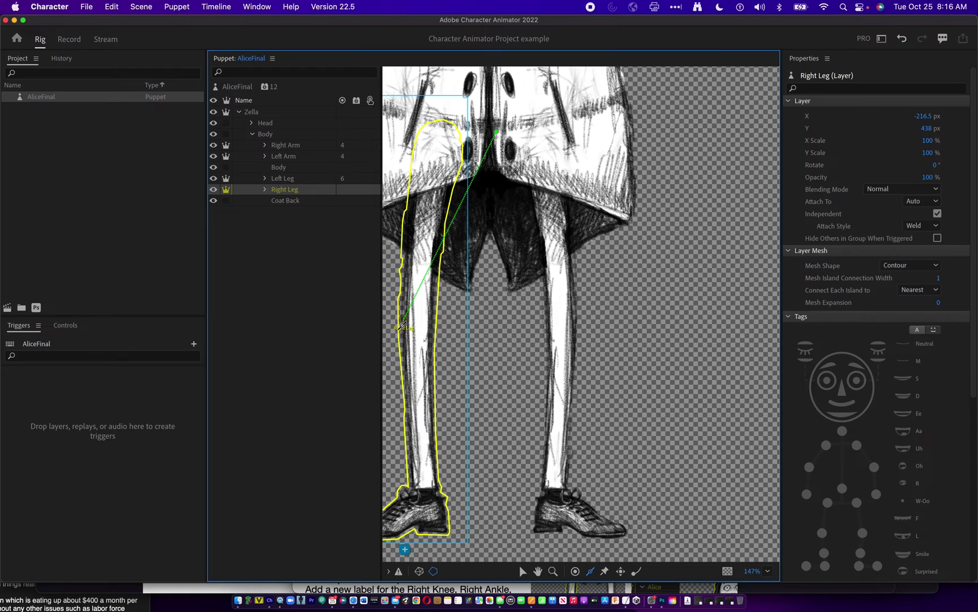
drag(401, 322, 443, 147)
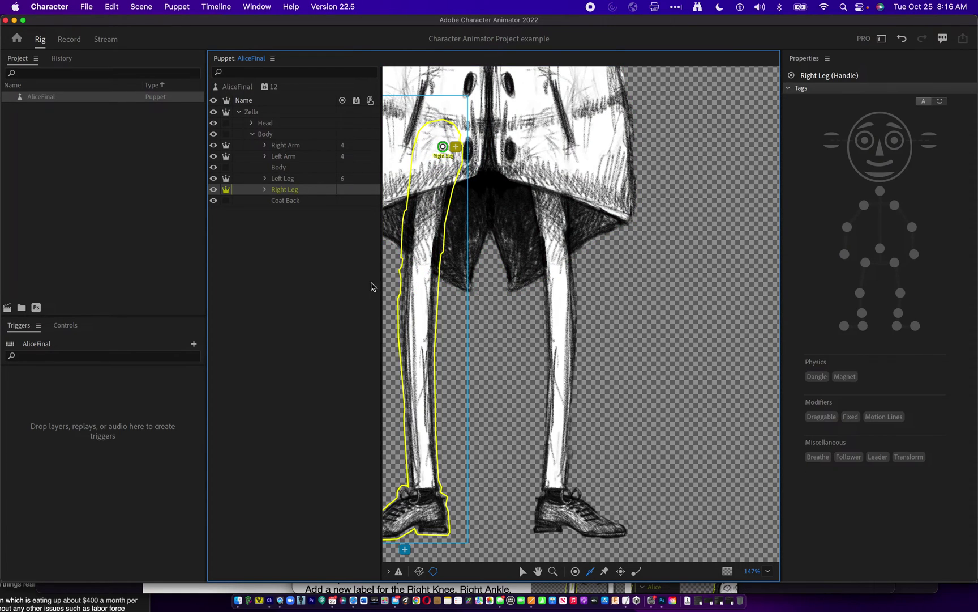
click(575, 570)
click(415, 344)
click(860, 293)
click(425, 484)
click(861, 314)
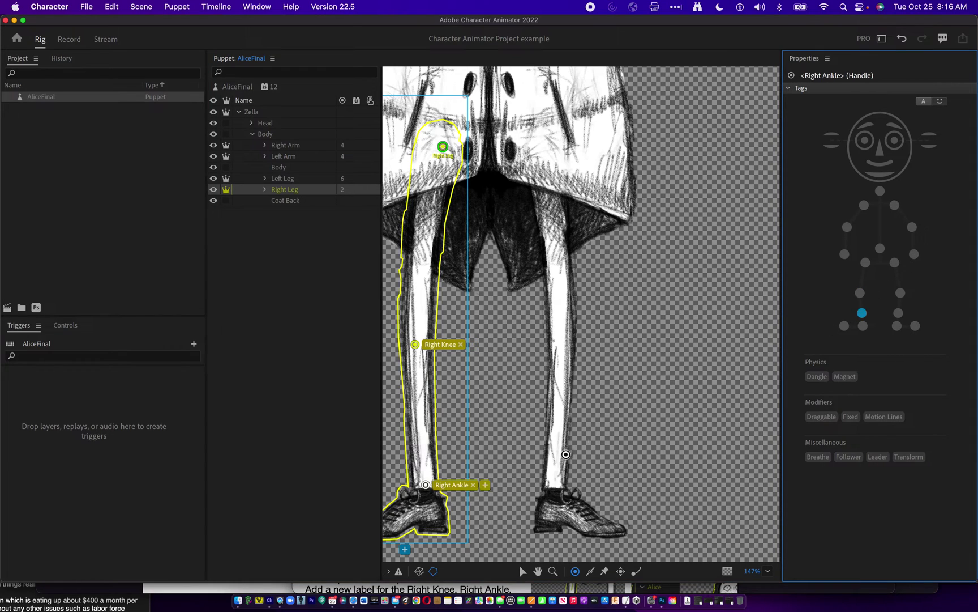
- Add a heel handle tagged Right Heel and Draggable and a toe handle tagged Right Toe on the right shoe
click(437, 521)
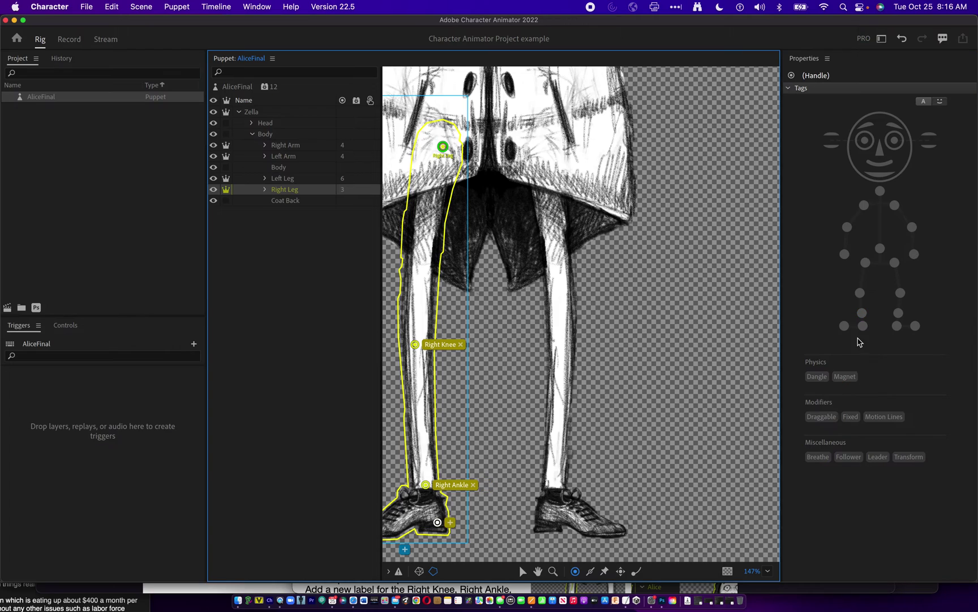
click(863, 326)
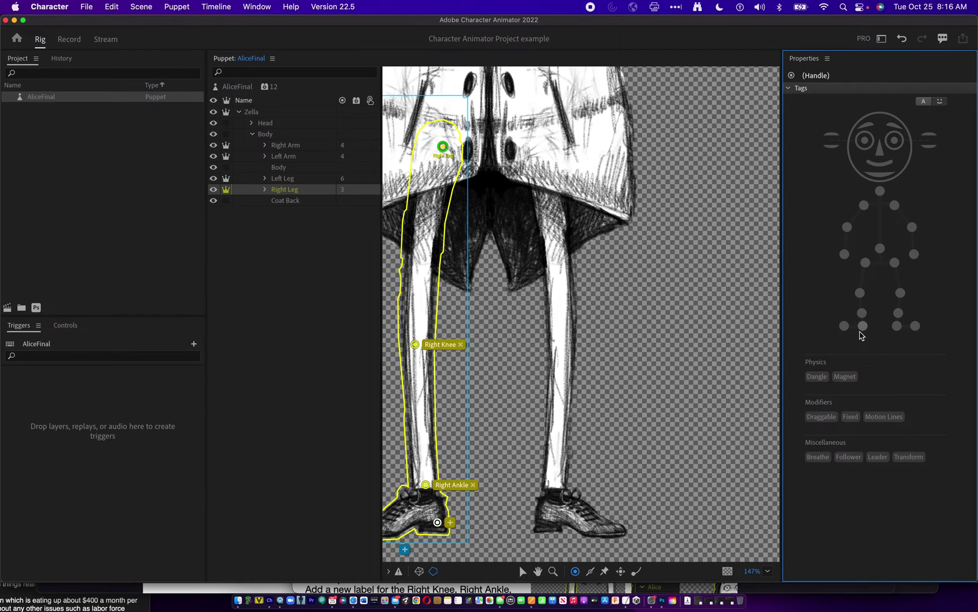
click(822, 417)
click(516, 480)
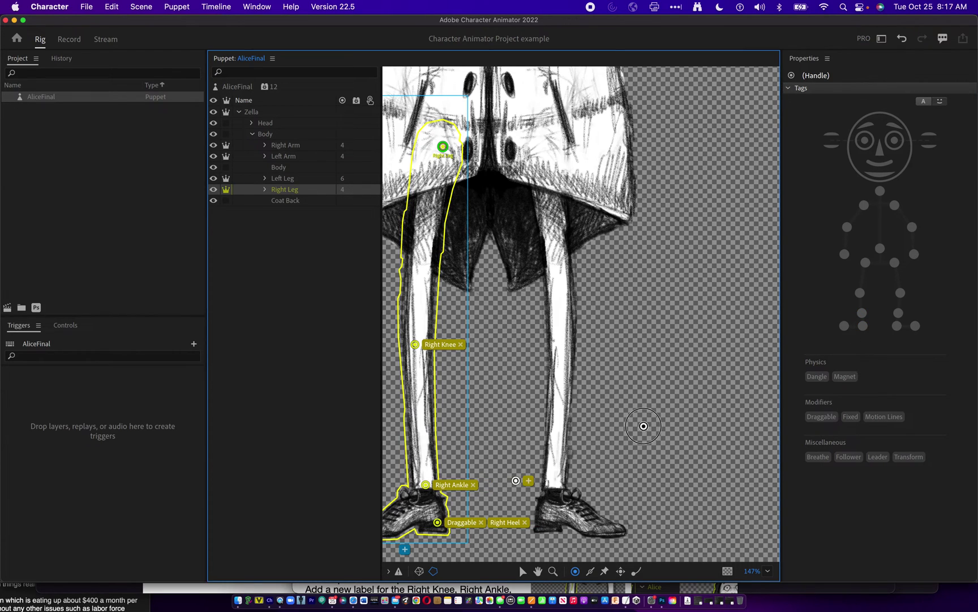
key(super+z)
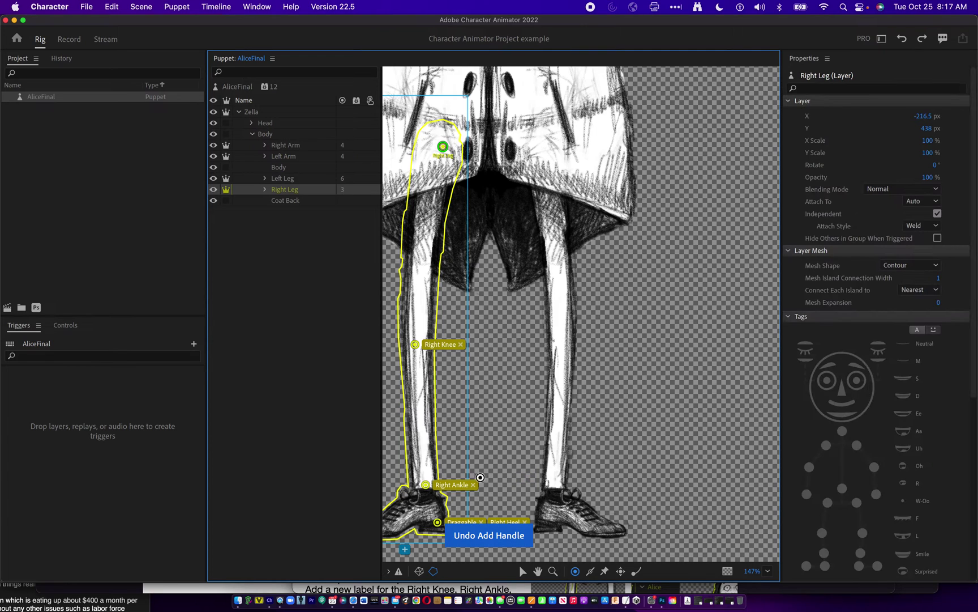
scroll(558, 446, left, 5)
scroll(558, 446, down, 3)
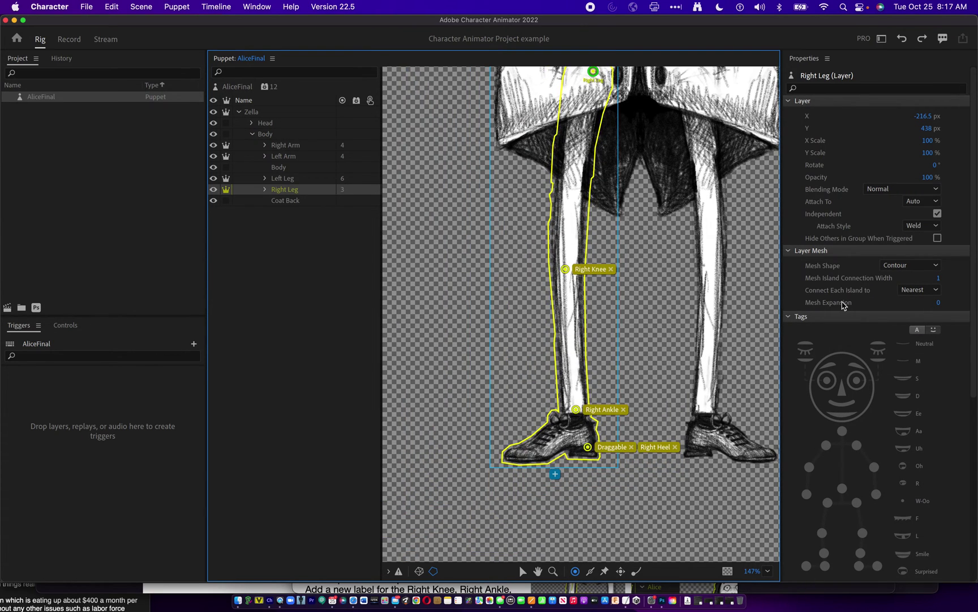
click(526, 454)
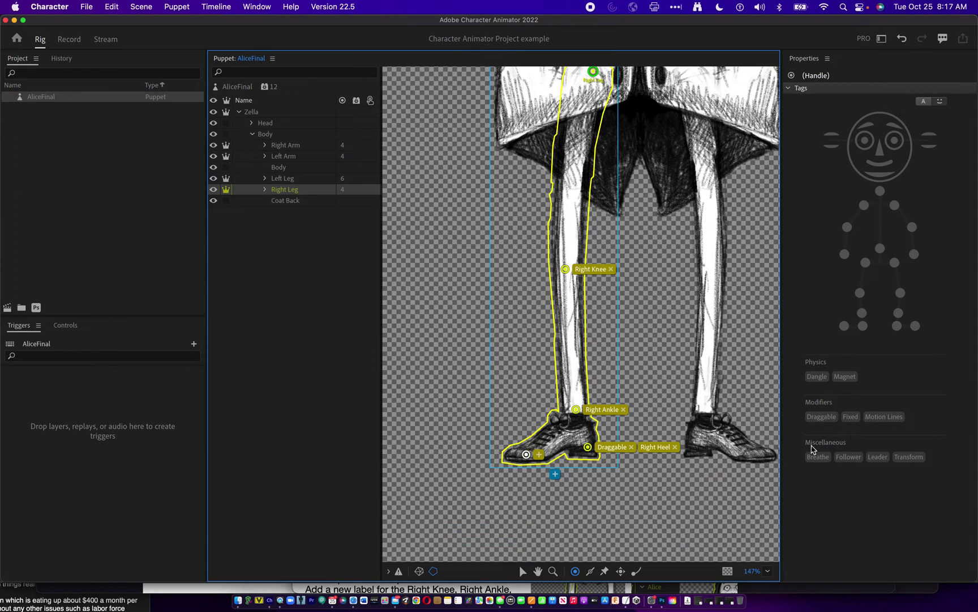
click(846, 328)
click(845, 327)
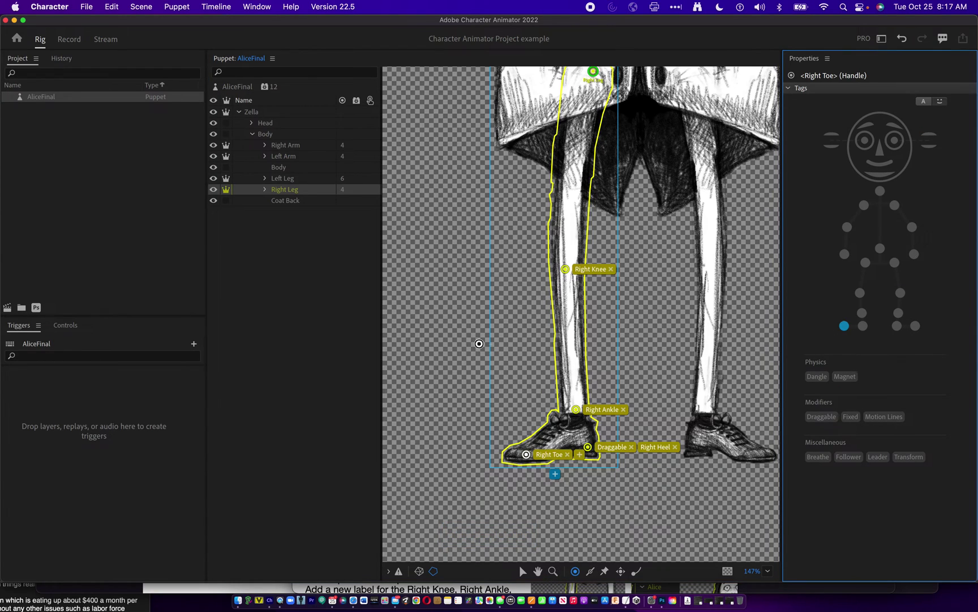
- Draw sticks along the Right Leg, one from knee to ankle and one from hip to knee
click(590, 573)
drag(568, 280, 577, 402)
drag(591, 94, 570, 250)
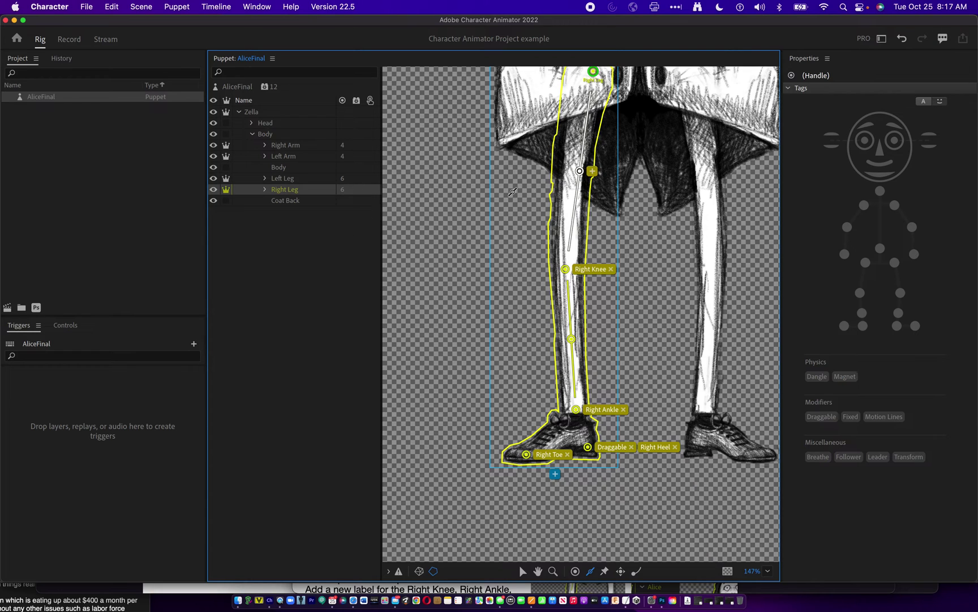
- Add handles to the Body group at both arm attachment points and tag them Right Shoulder and Left Shoulder
scroll(624, 182, down, 5)
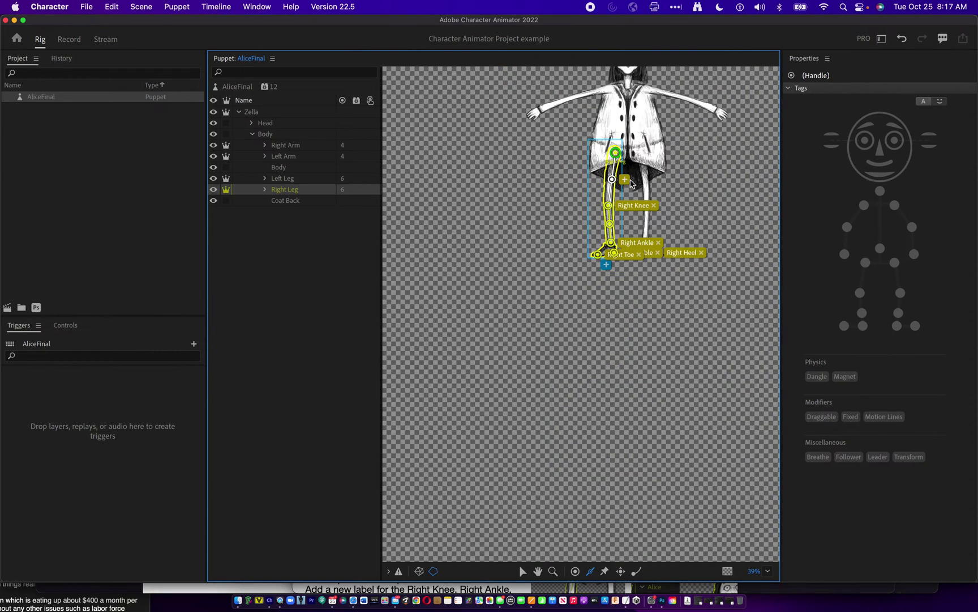
drag(614, 281, 587, 375)
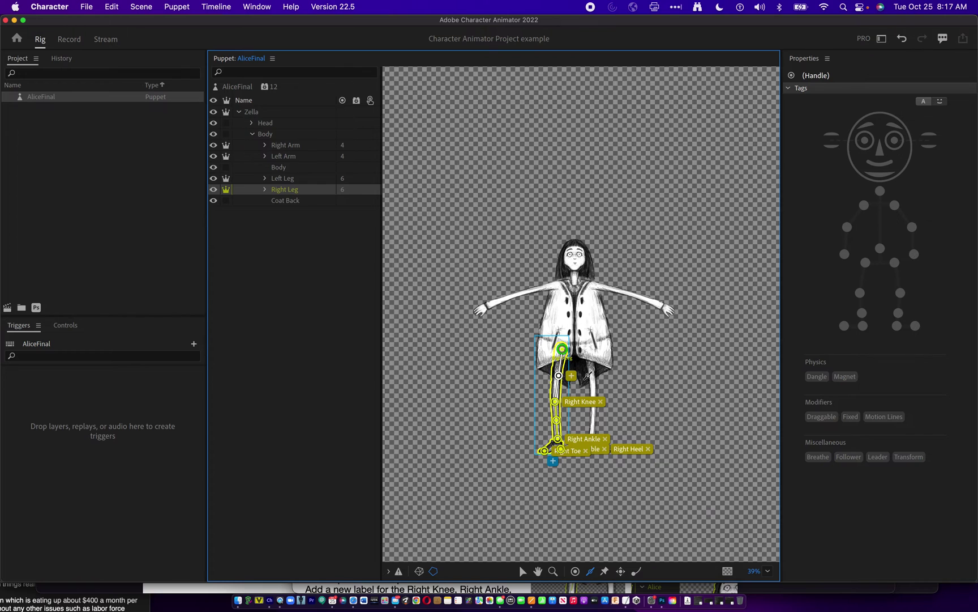
scroll(588, 374, up, 5)
scroll(577, 362, down, 4)
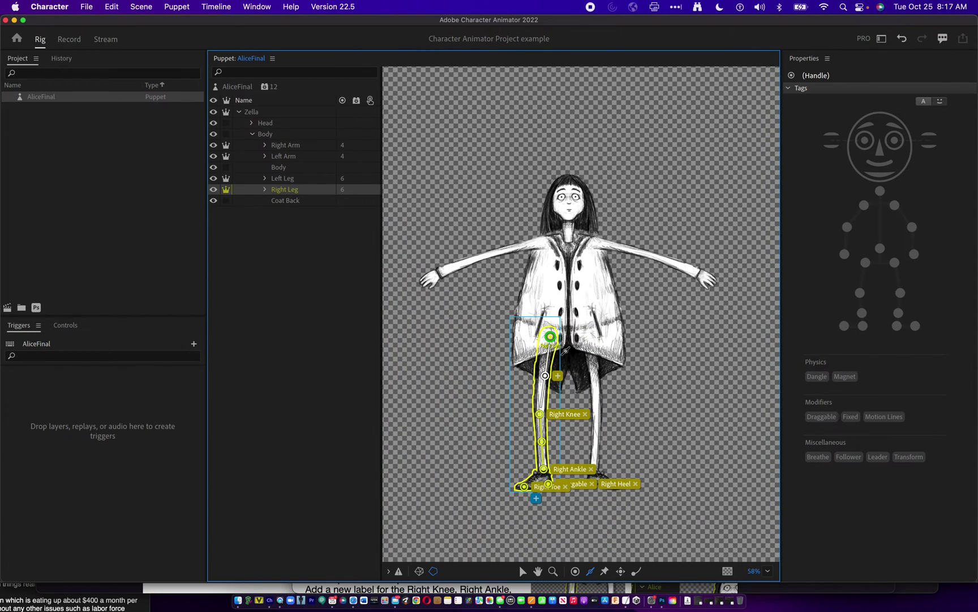
click(279, 134)
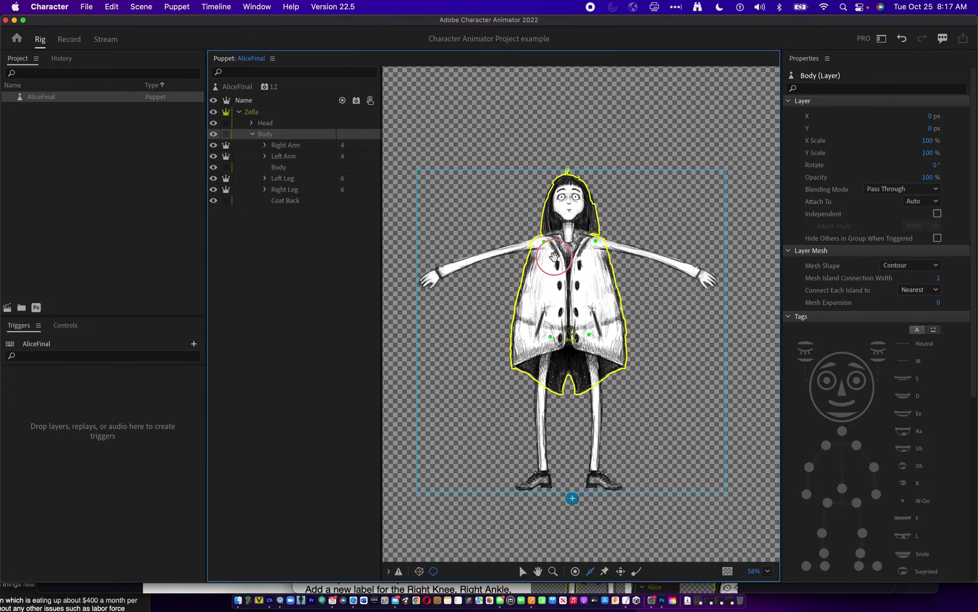
drag(565, 254, 581, 254)
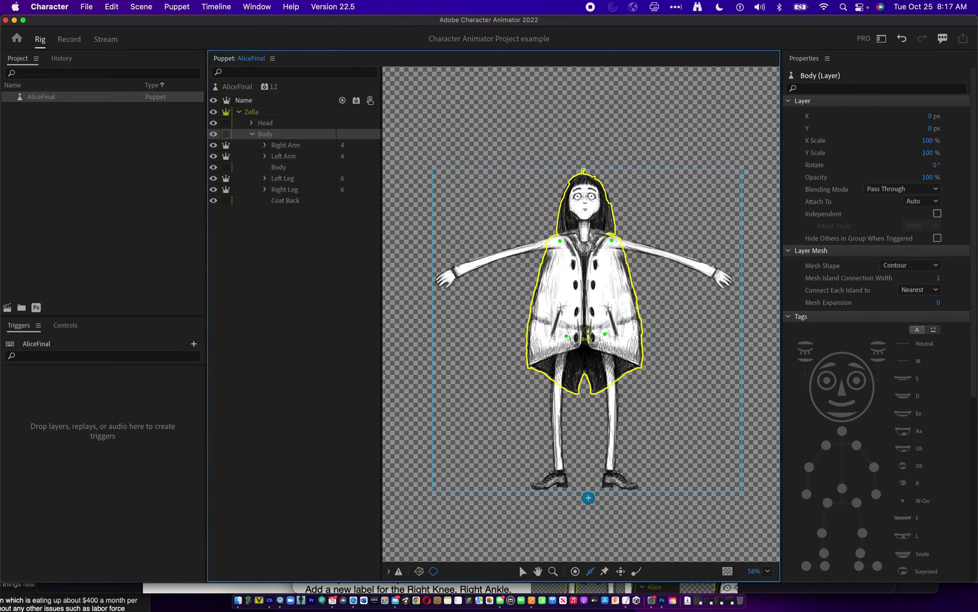
scroll(592, 249, up, 3)
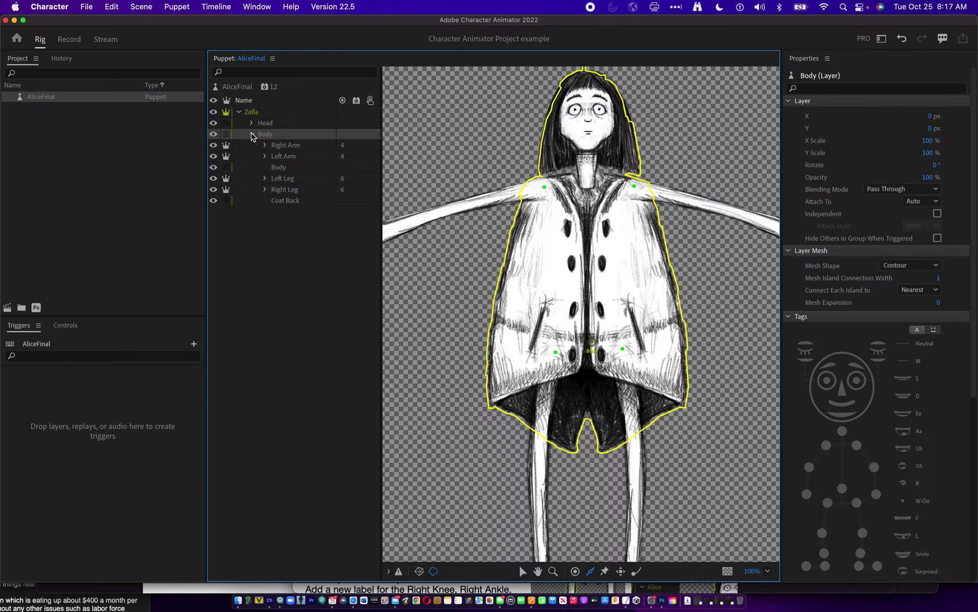
click(575, 571)
click(545, 189)
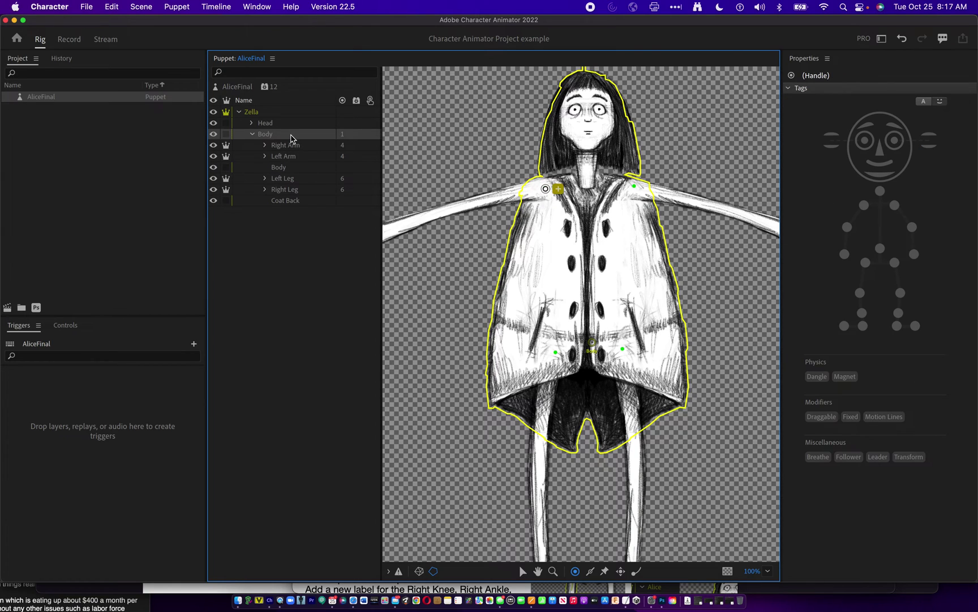
click(864, 205)
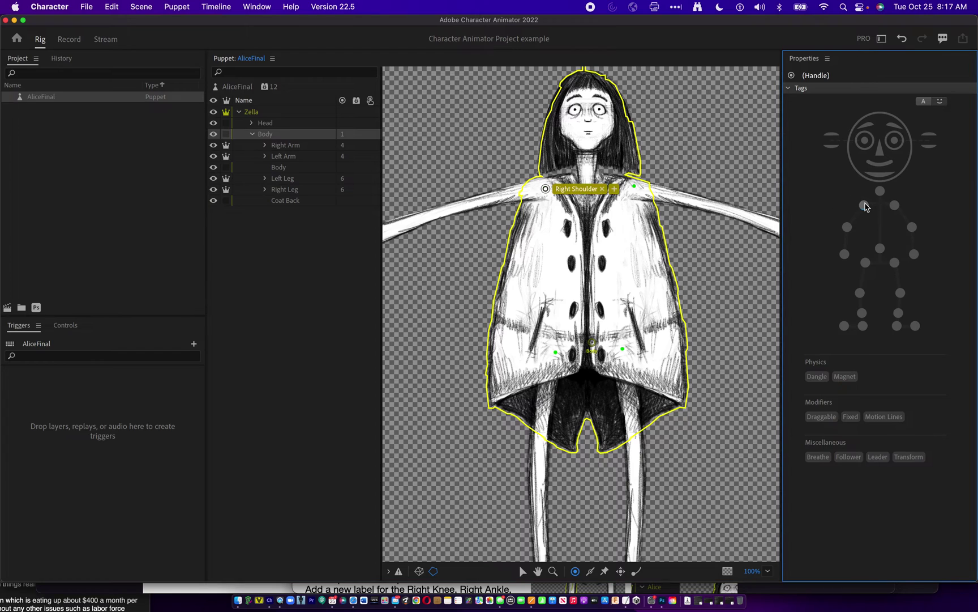
click(635, 186)
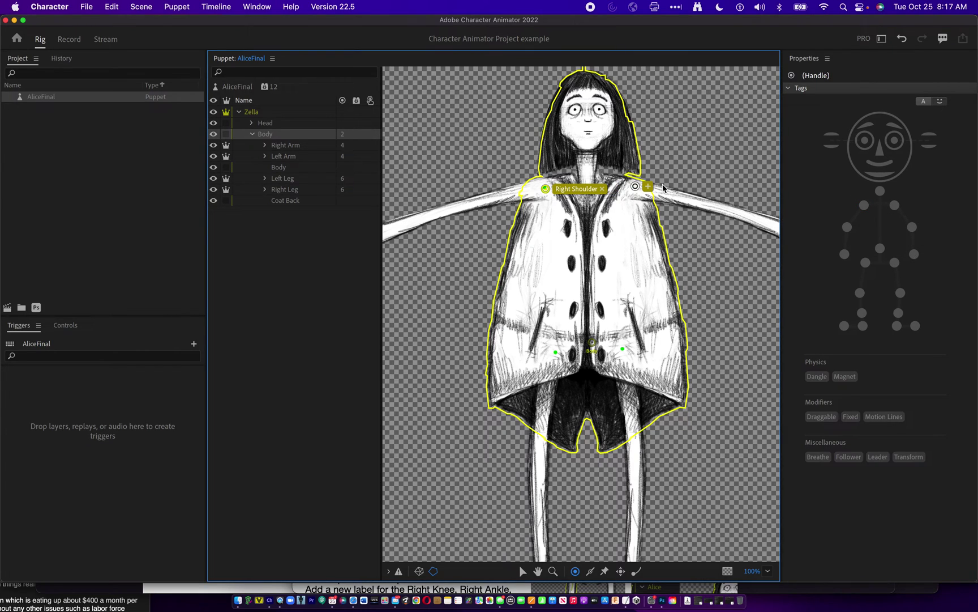
click(895, 205)
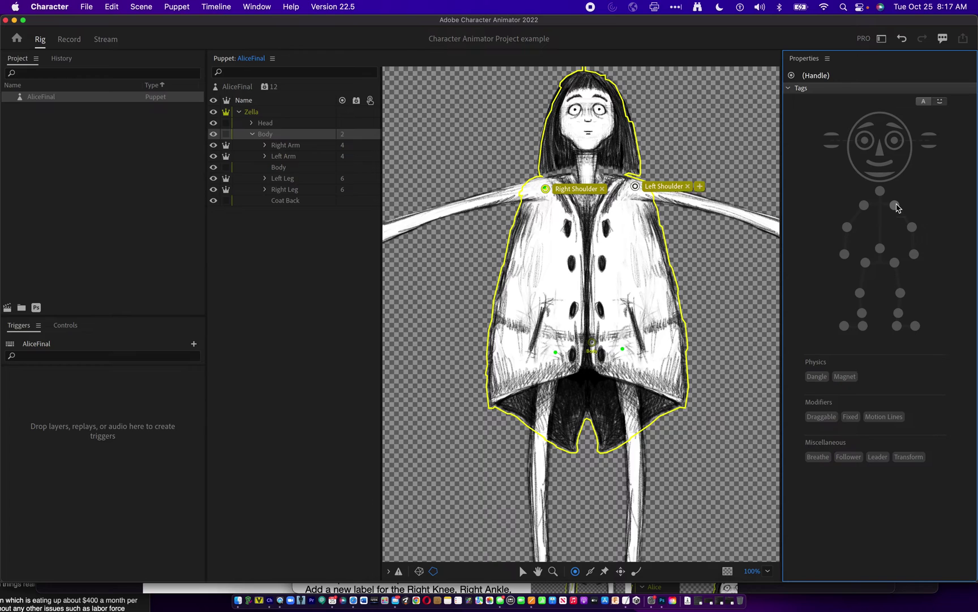
- Add handles to the Body group at both leg attachment points and tag them Left Hip and Right Hip
click(623, 350)
click(894, 262)
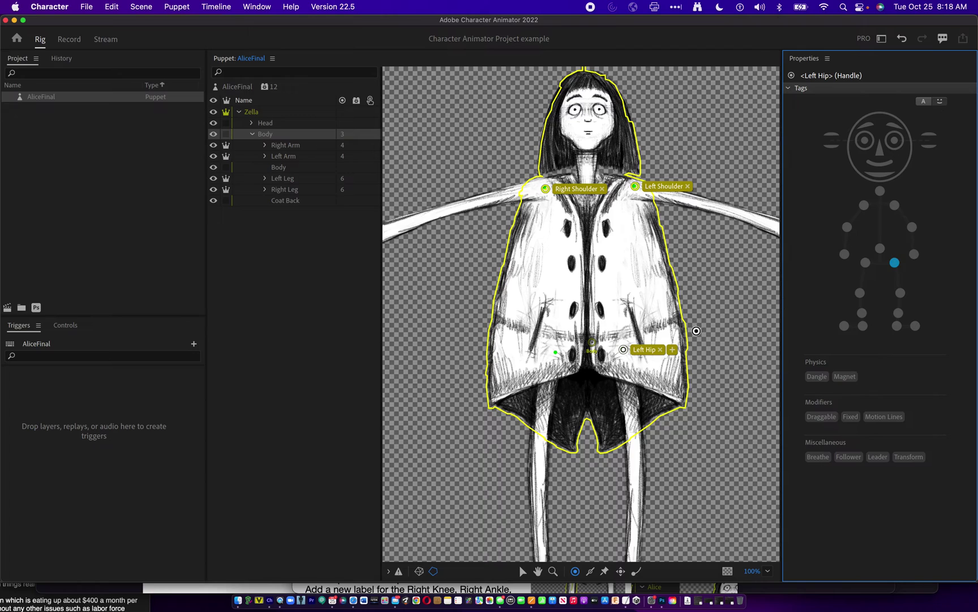
click(557, 353)
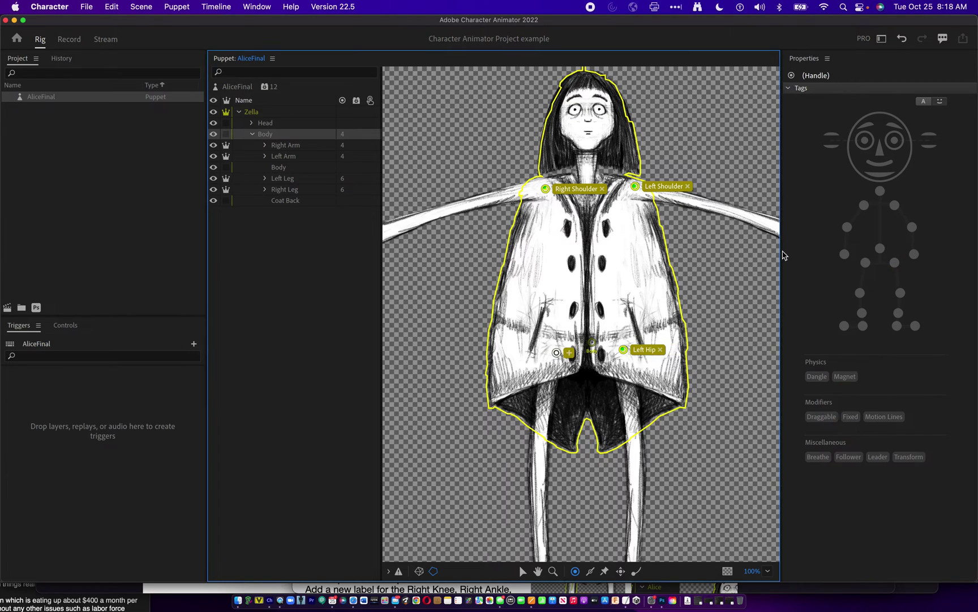
click(866, 262)
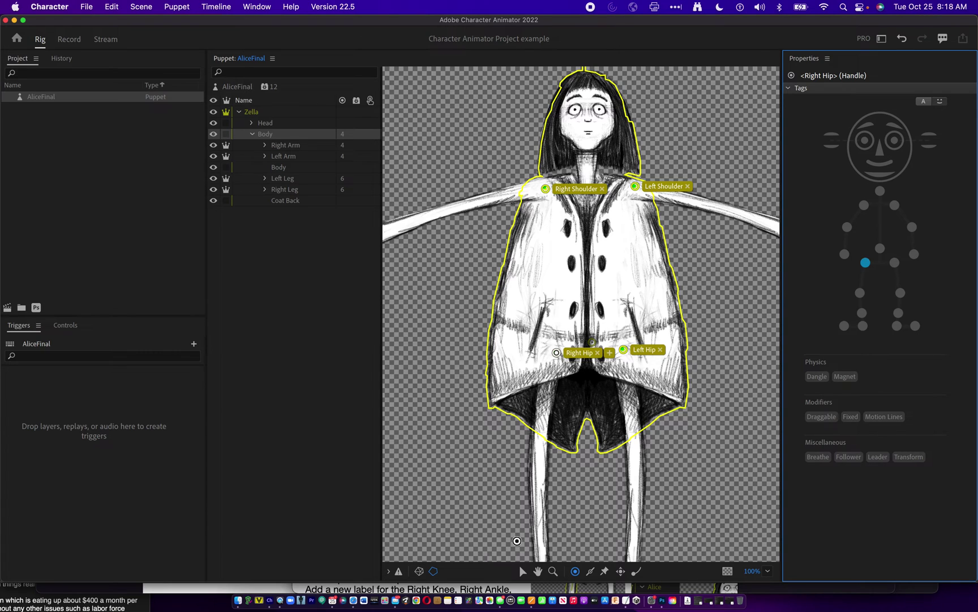
- Move the Body group's own handle onto the coat's centre line above the hips and tag it Waist
click(523, 571)
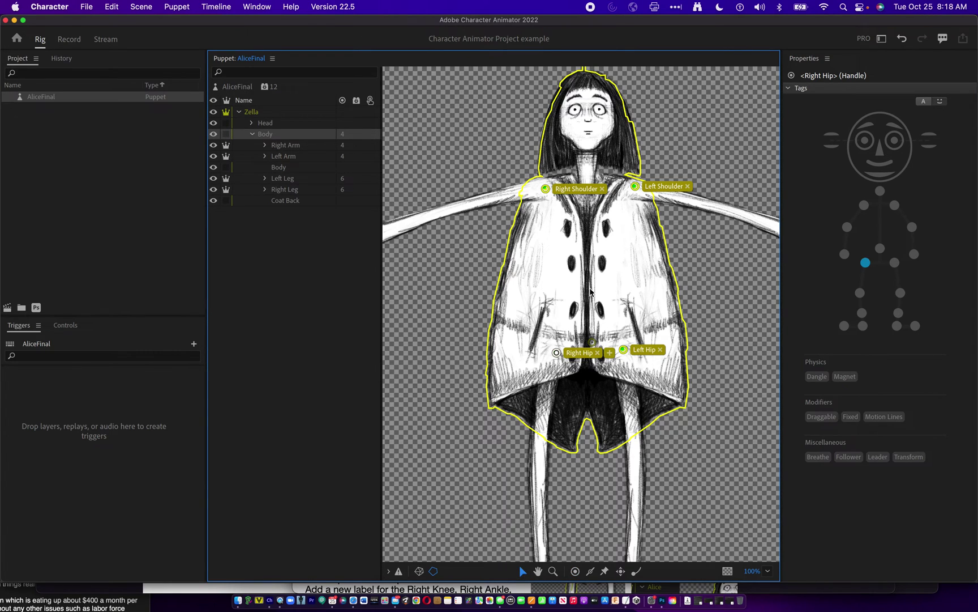
drag(595, 267, 592, 246)
key(super+z)
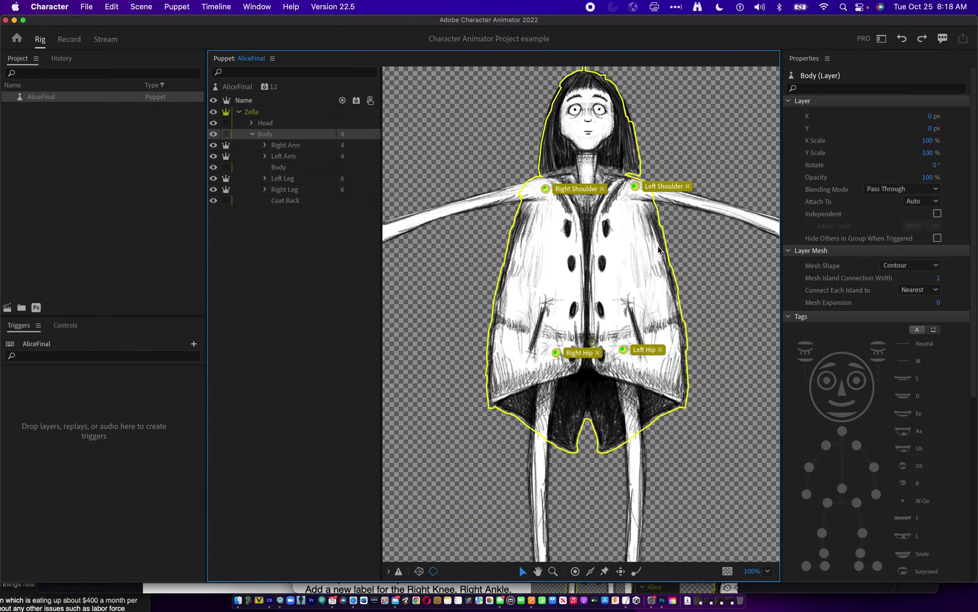
key(super+equal)
drag(605, 371, 593, 349)
click(880, 248)
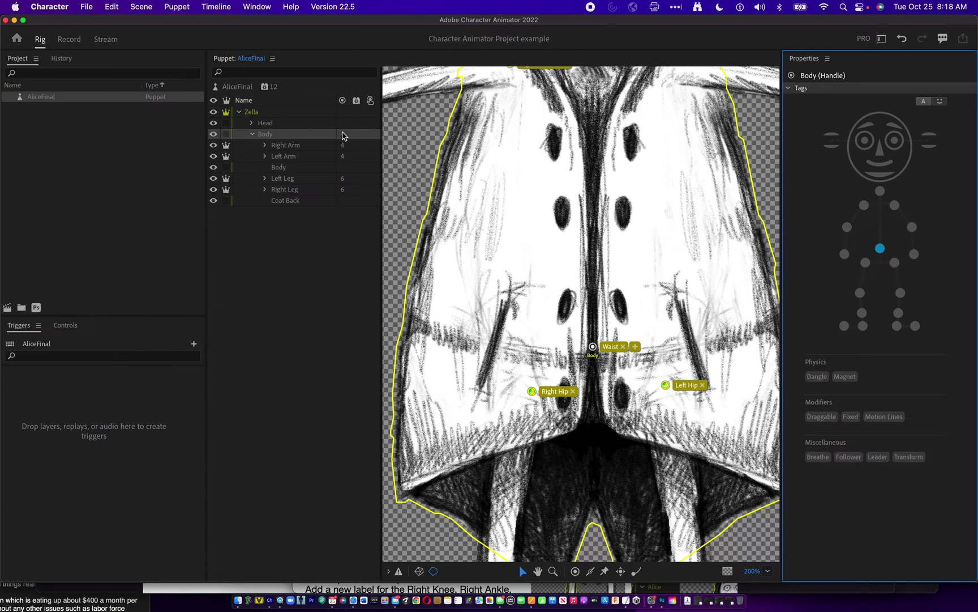
- Add the Draggable tag to the Right Wrist handle of the Right Arm layer
scroll(615, 225, down, 5)
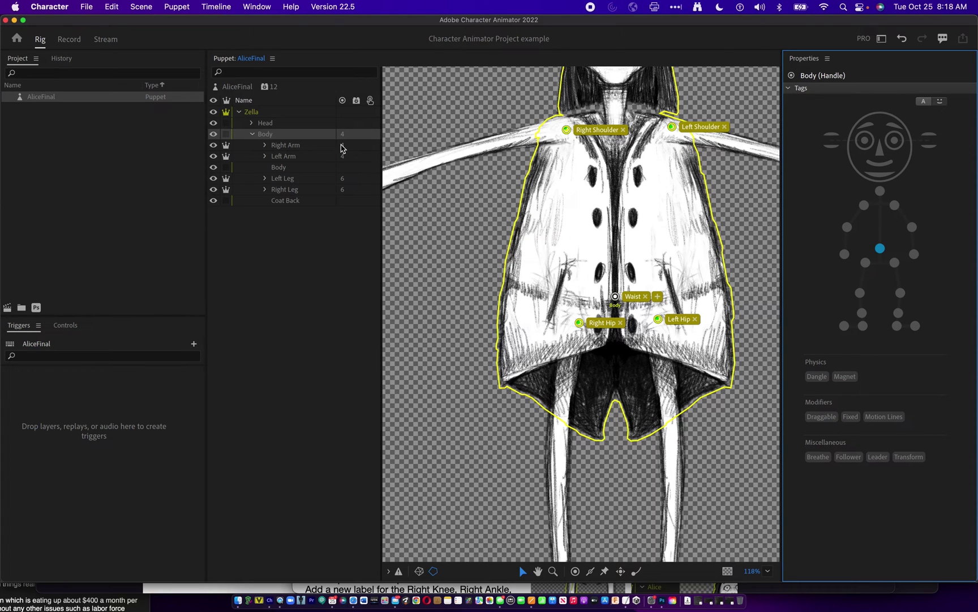
click(306, 146)
scroll(499, 181, left, 5)
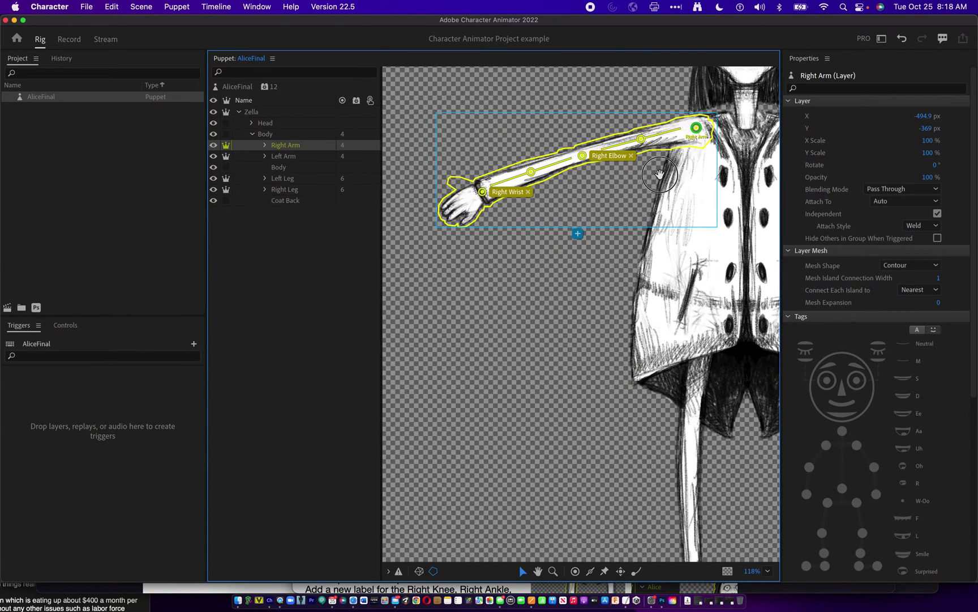
click(483, 192)
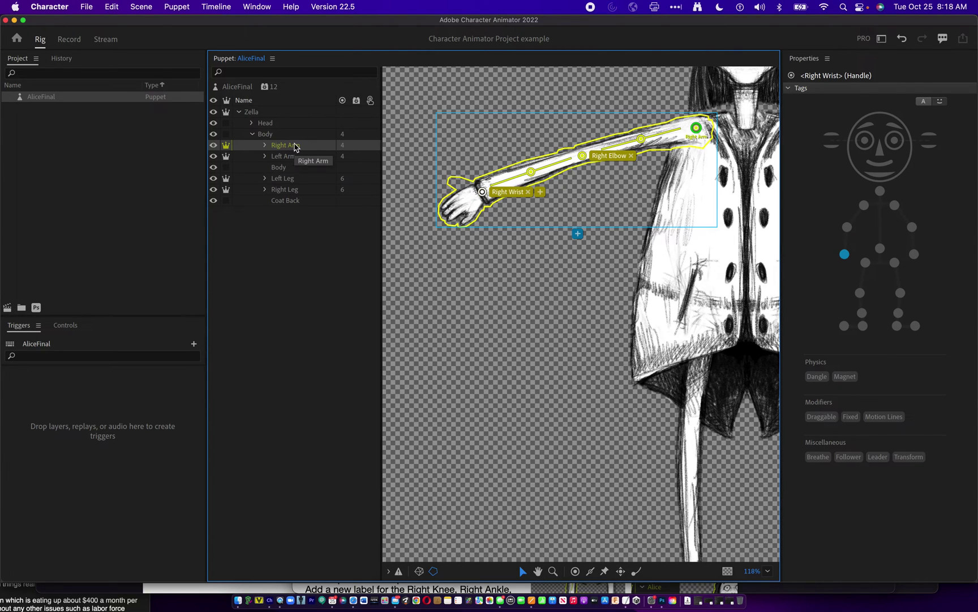
click(822, 416)
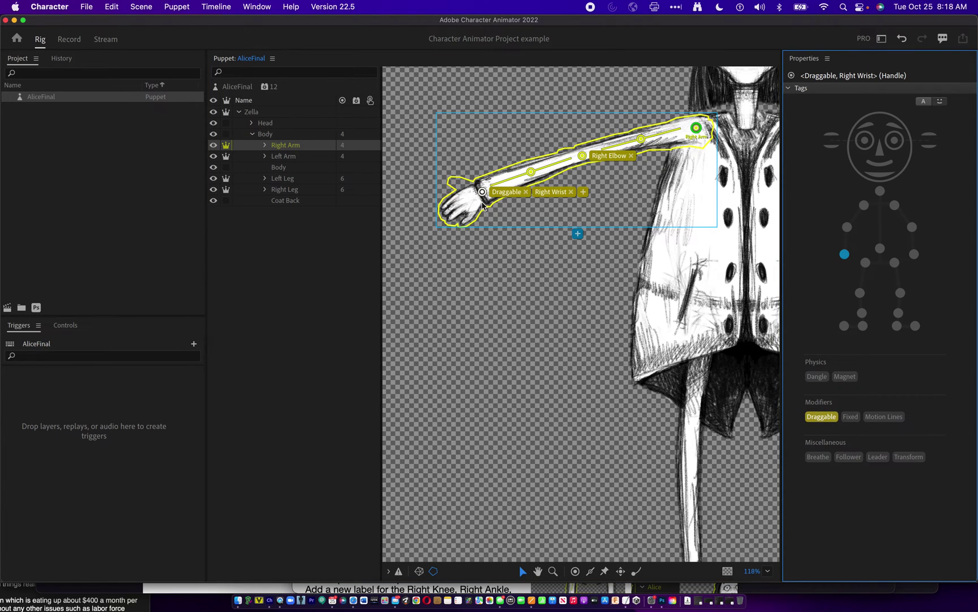
- Add the Draggable tag to the Left Wrist handle of the Left Arm layer
click(283, 157)
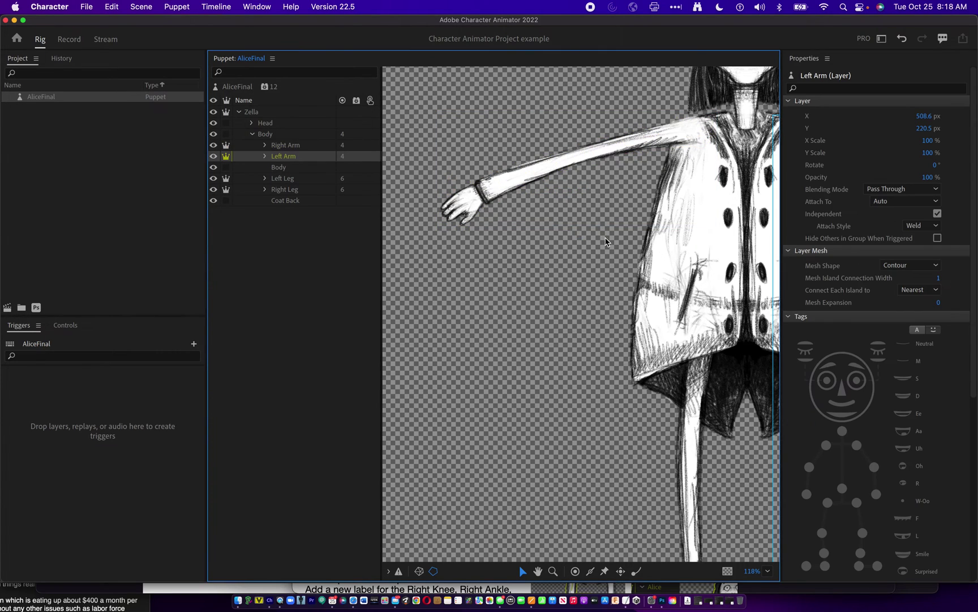
scroll(674, 230, right, 10)
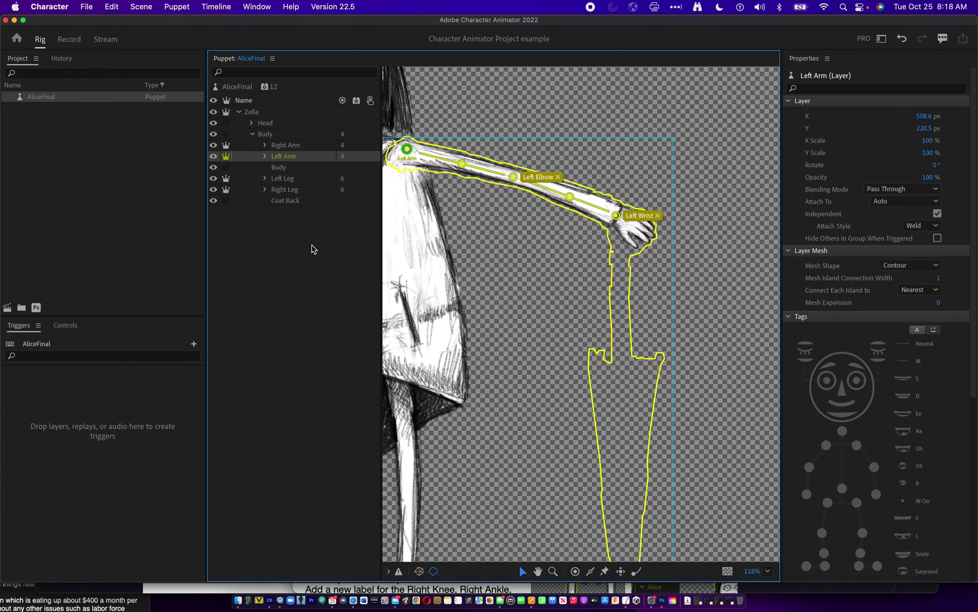
click(616, 216)
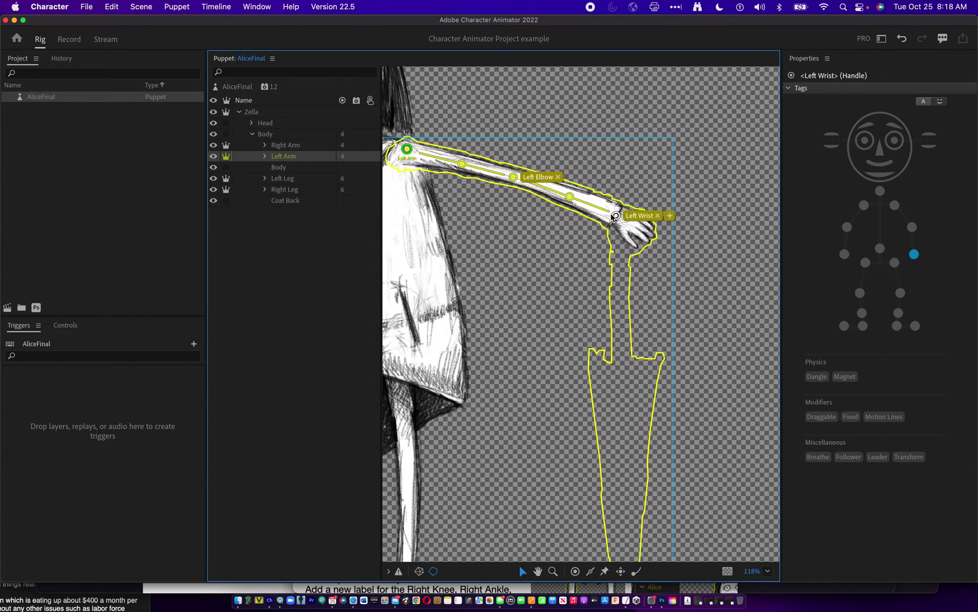
click(821, 417)
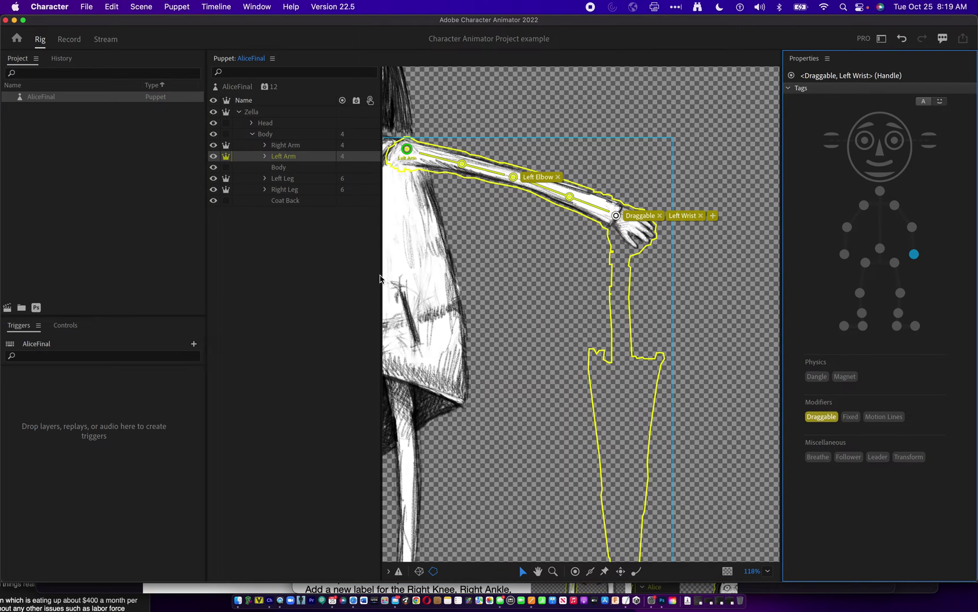
drag(508, 364, 564, 369)
key(super+z)
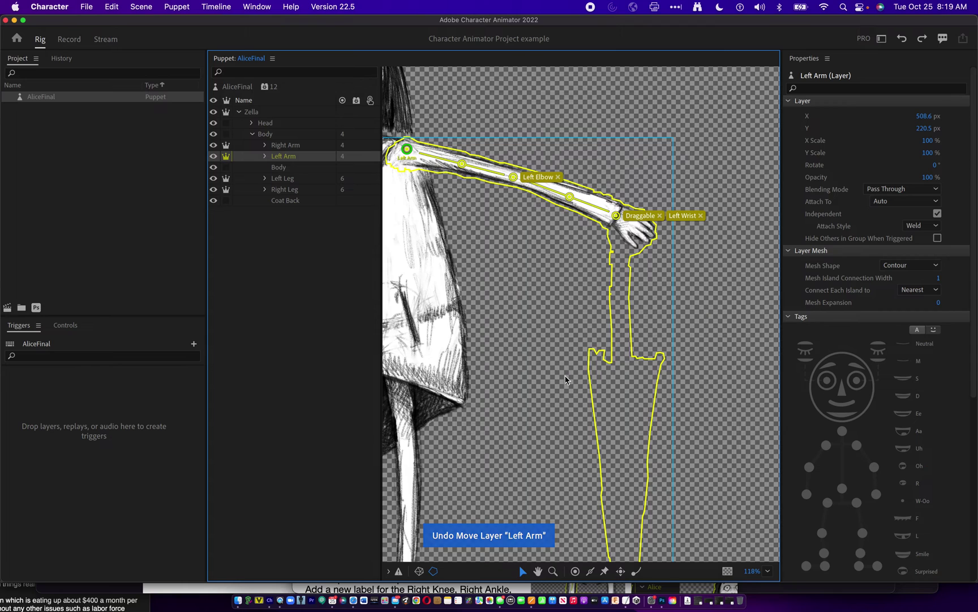
scroll(684, 328, left, 5)
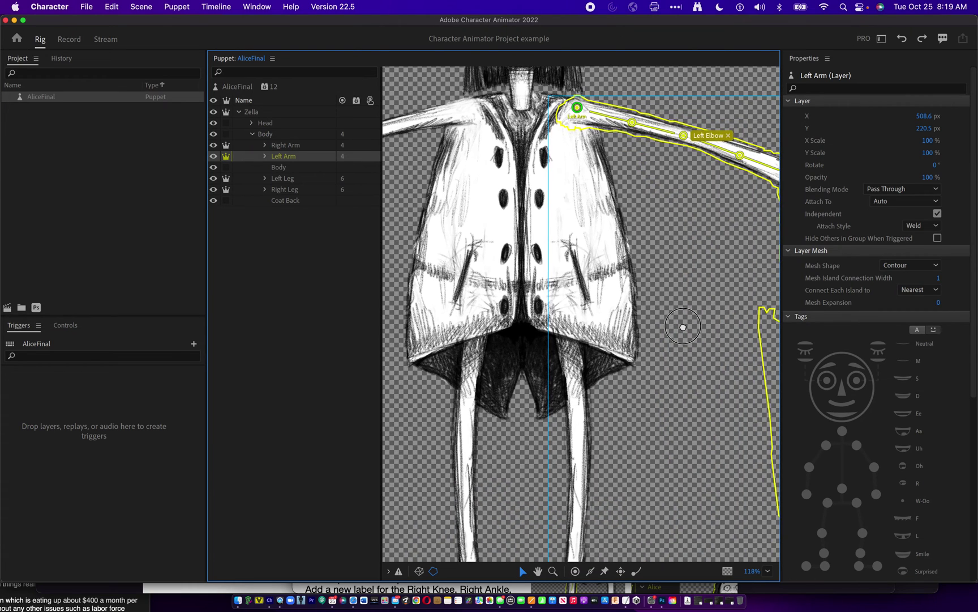
scroll(682, 332, down, 5)
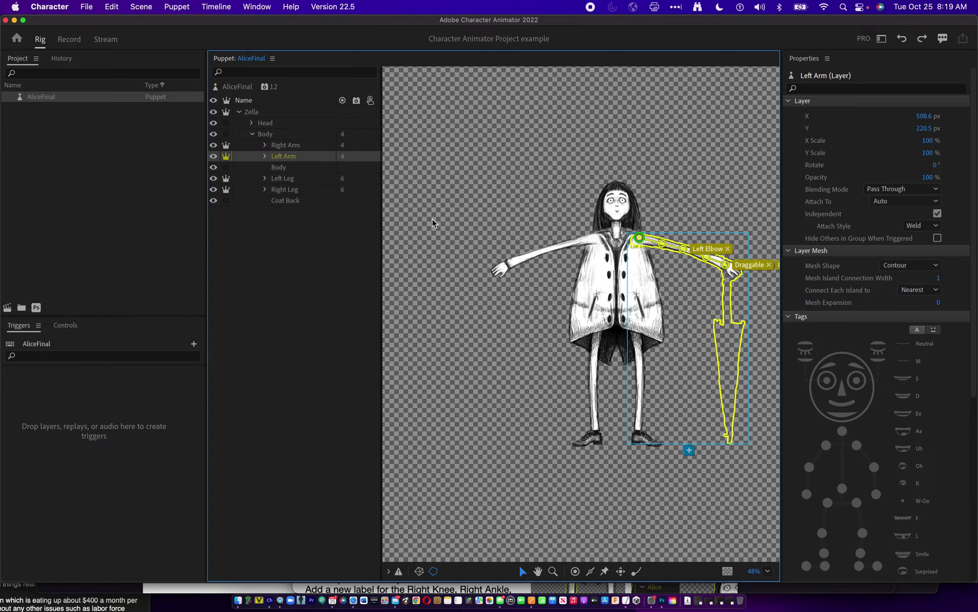
scroll(524, 262, right, 5)
scroll(524, 262, right, 1)
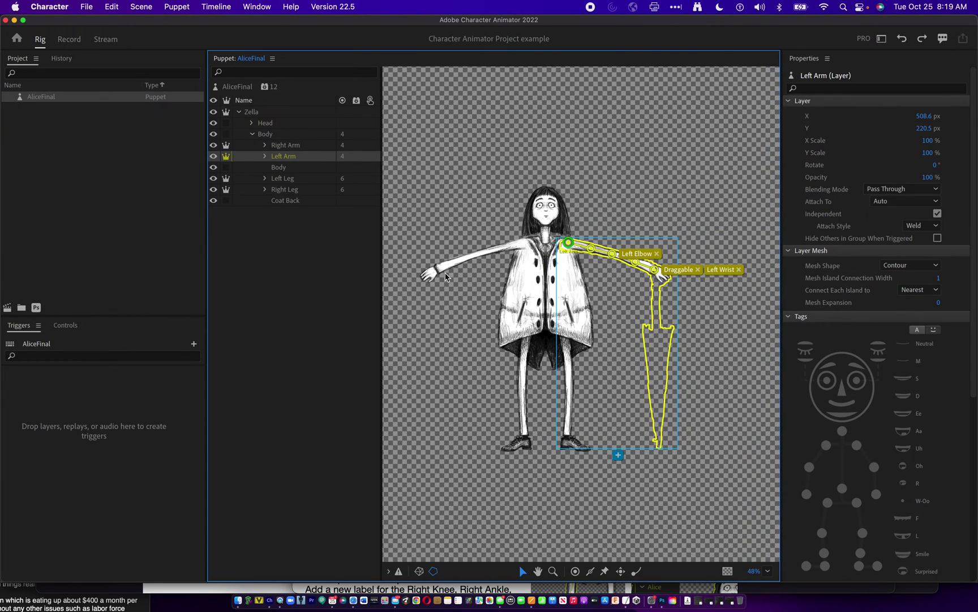
- Create a trigger swap set from the R Hands group inside the Right Arm layer
click(265, 146)
click(278, 167)
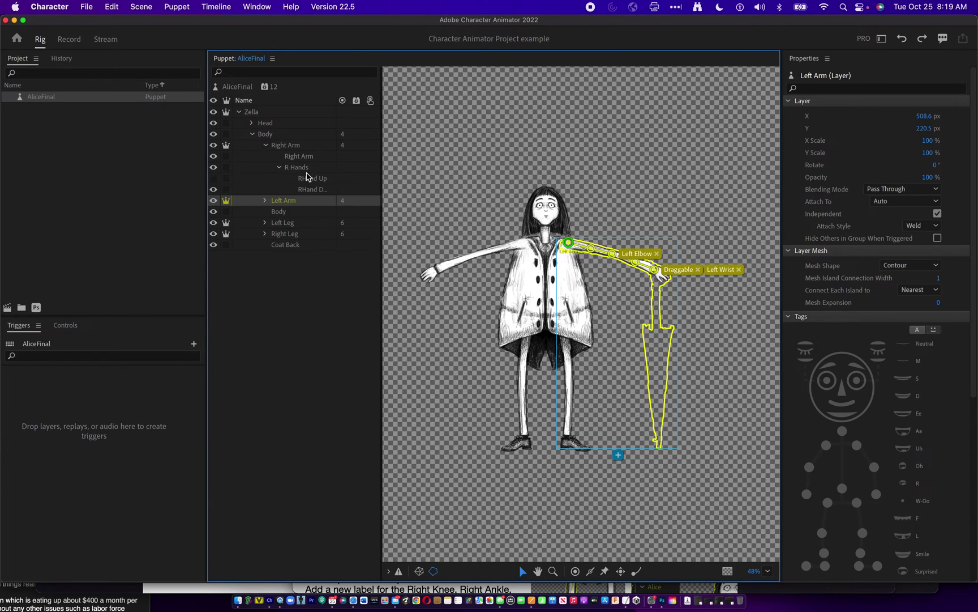
click(304, 167)
click(322, 182)
click(317, 188)
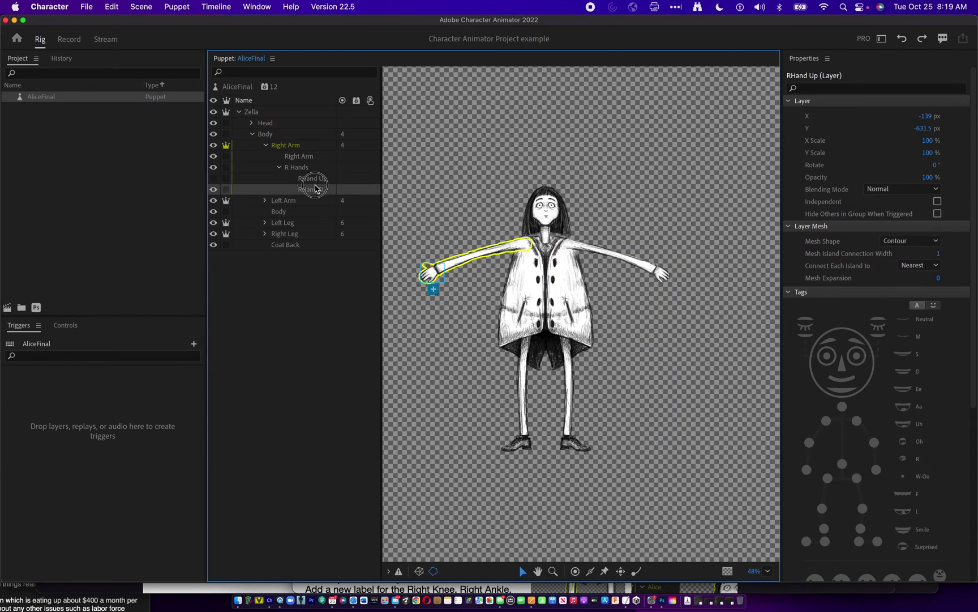
click(295, 170)
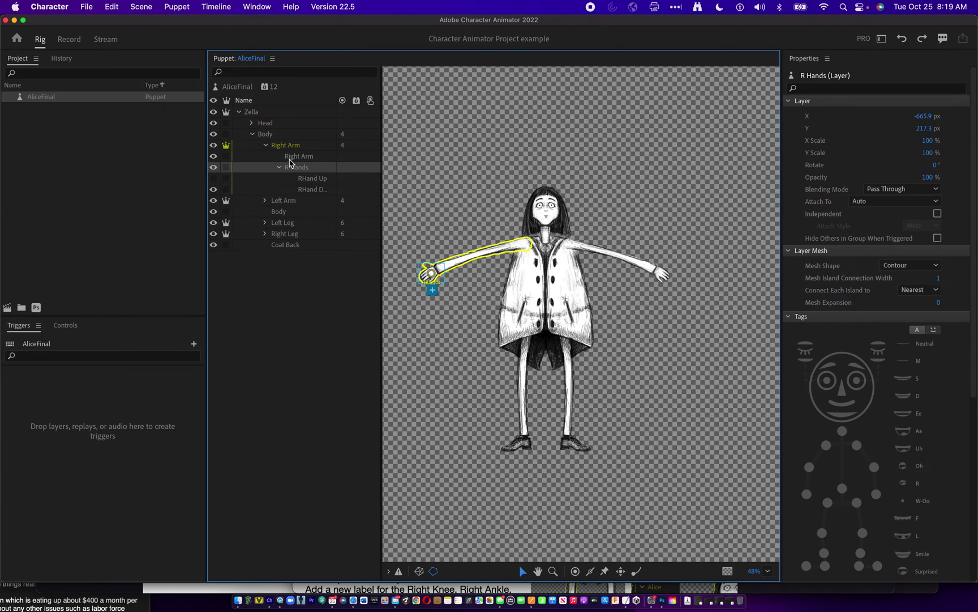
drag(295, 167, 98, 558)
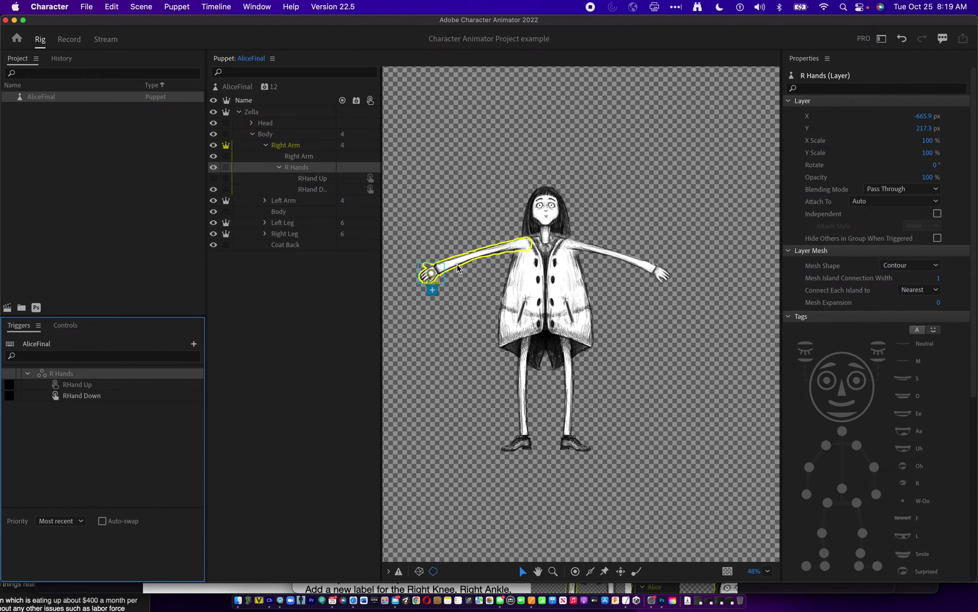
- Turn on Latch for the RHand Down trigger and place it above RHand Up in the R Hands swap set
scroll(461, 255, up, 5)
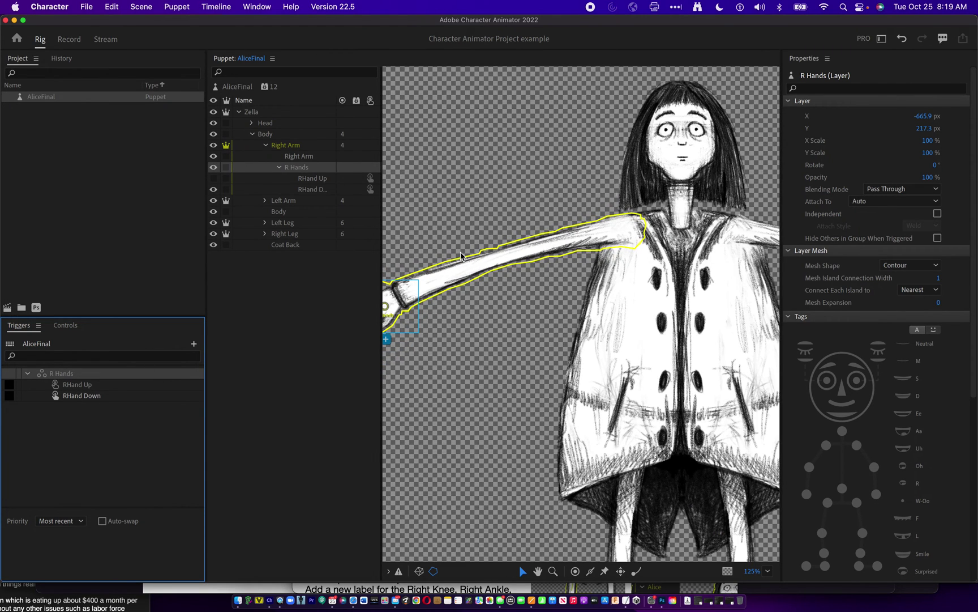
click(461, 256)
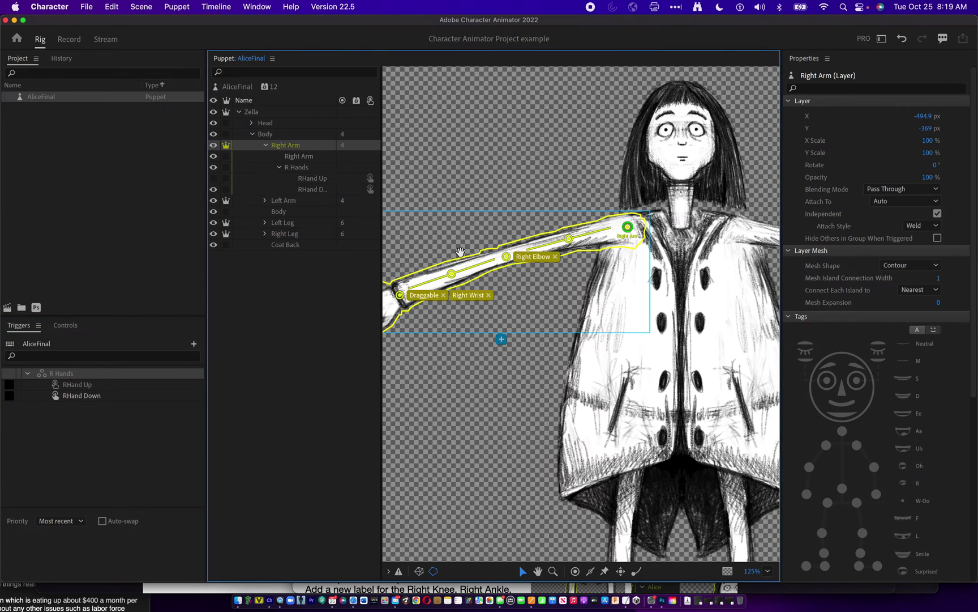
scroll(538, 244, left, 2)
scroll(538, 244, left, 2)
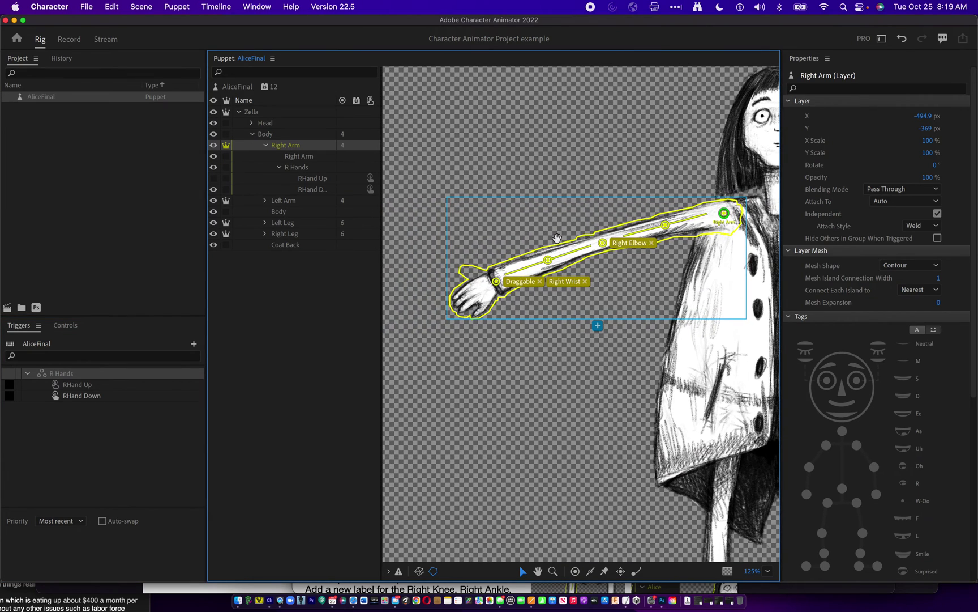
click(95, 385)
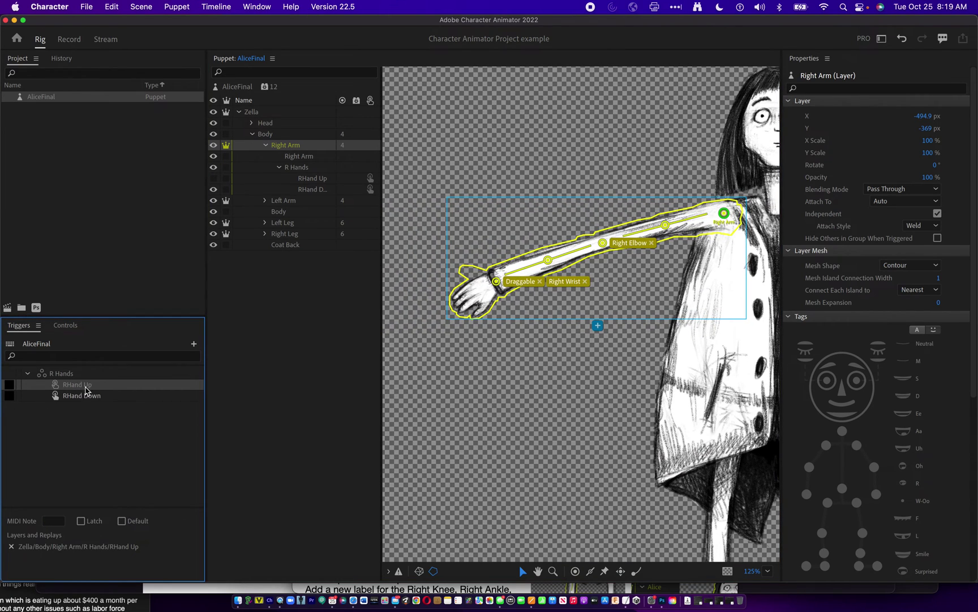
click(10, 384)
click(86, 388)
click(94, 395)
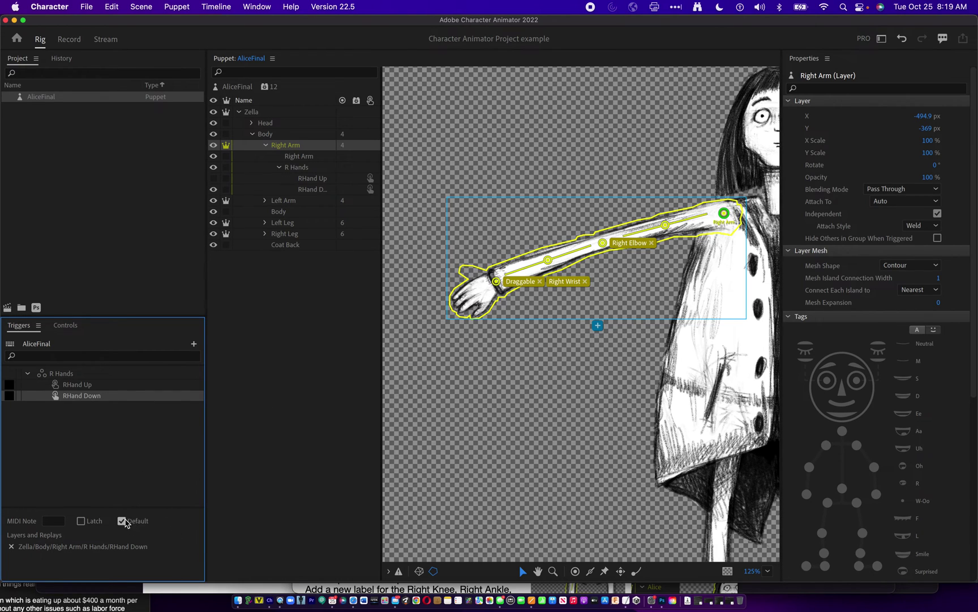
click(82, 521)
click(64, 385)
drag(63, 385, 69, 397)
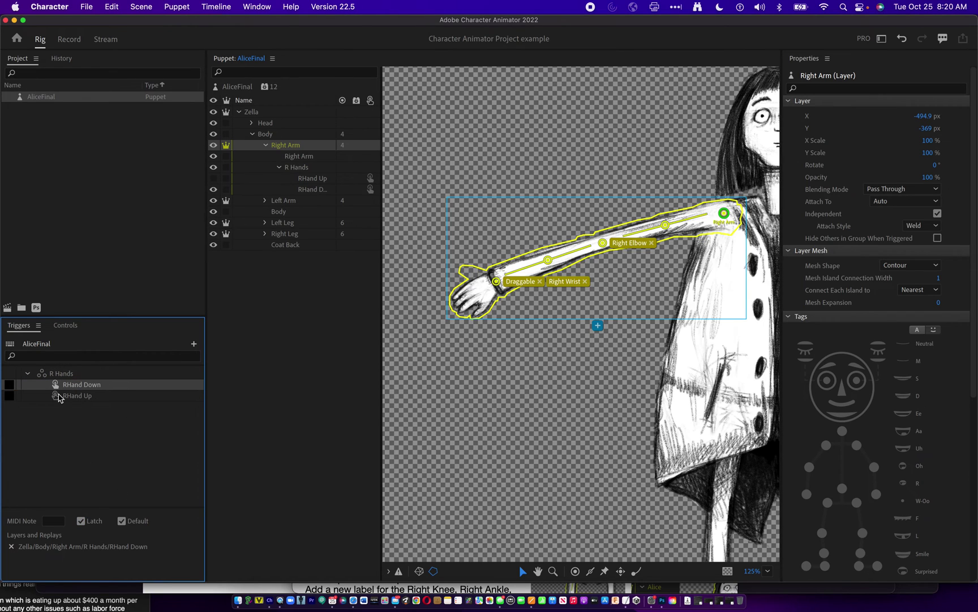
- Assign 1 as the trigger key for RHand Up and turn on its Latch option
click(61, 397)
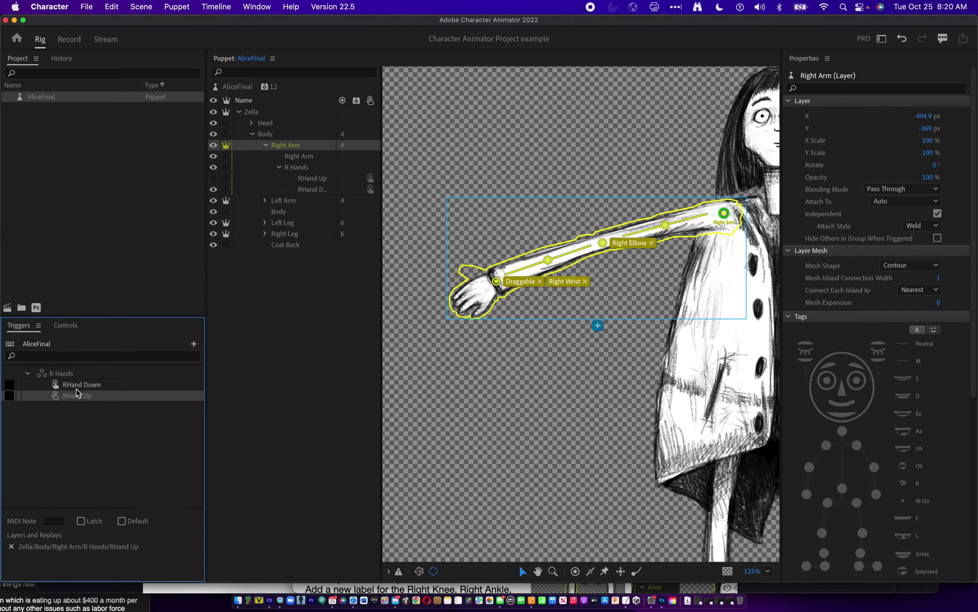
click(8, 396)
key(Return)
click(82, 522)
- Preview the right hand's poses by toggling the visibility of the RHand Up and RHand Down layers
click(215, 184)
click(214, 180)
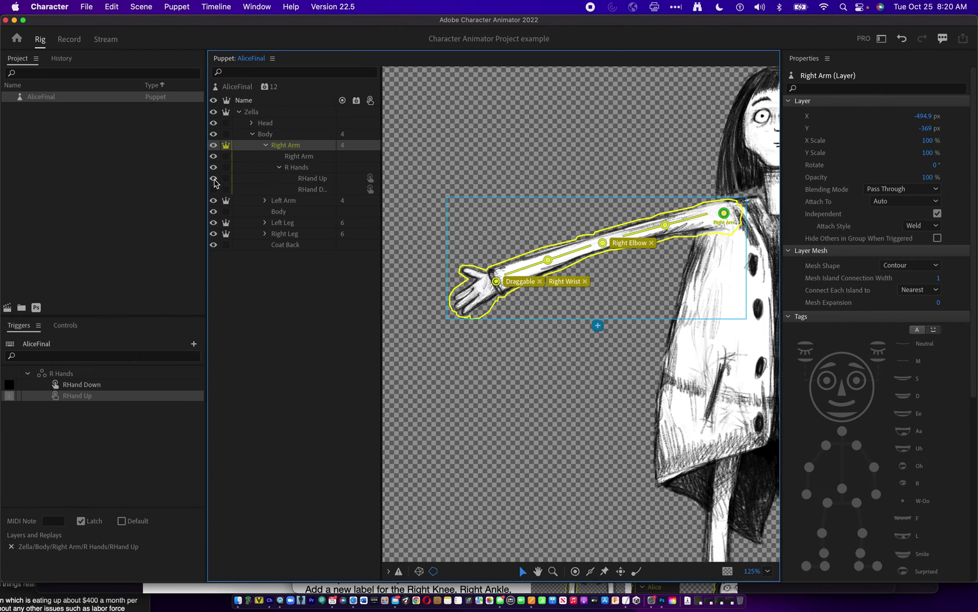
click(215, 189)
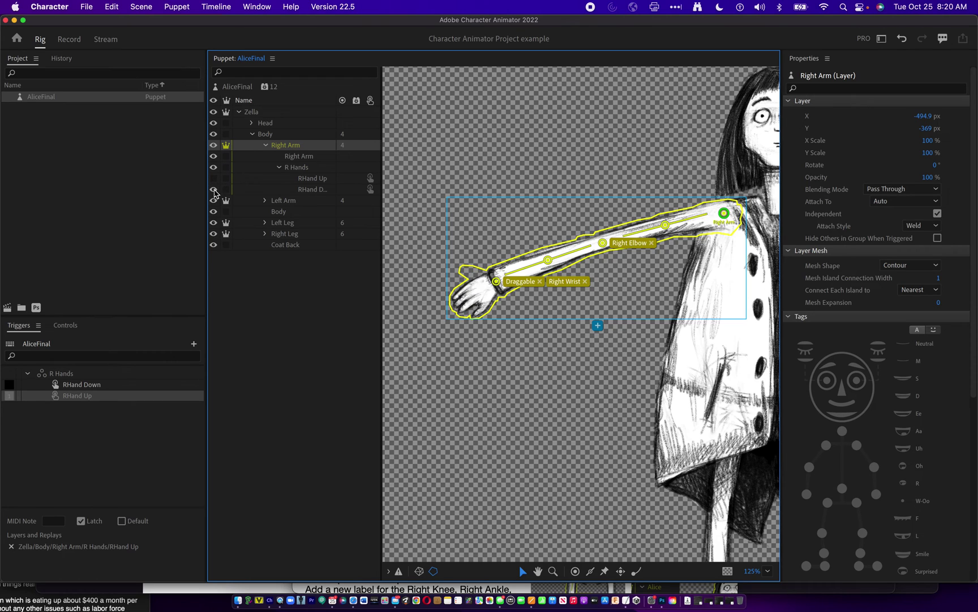
click(214, 189)
click(214, 178)
click(214, 189)
click(215, 189)
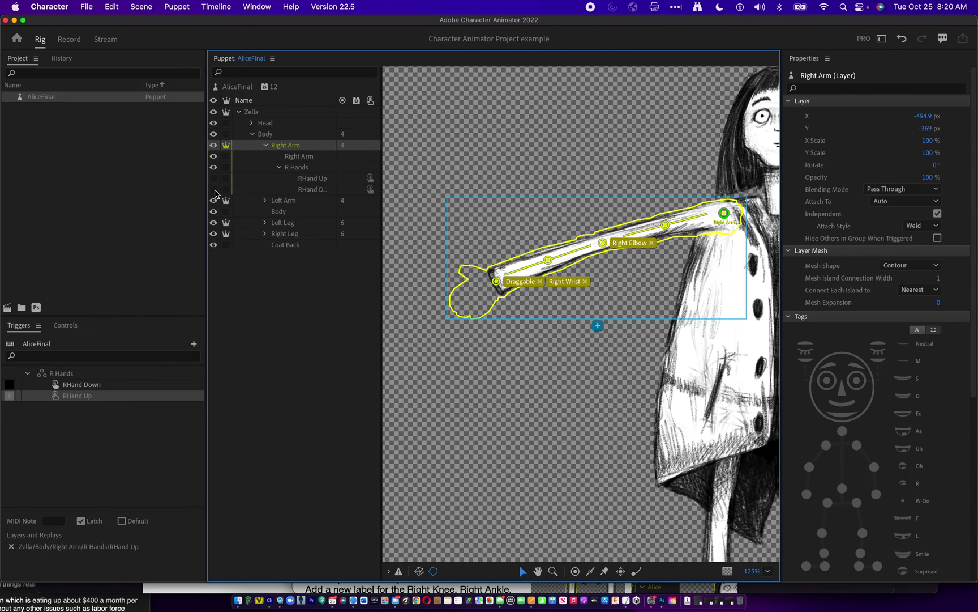
click(214, 190)
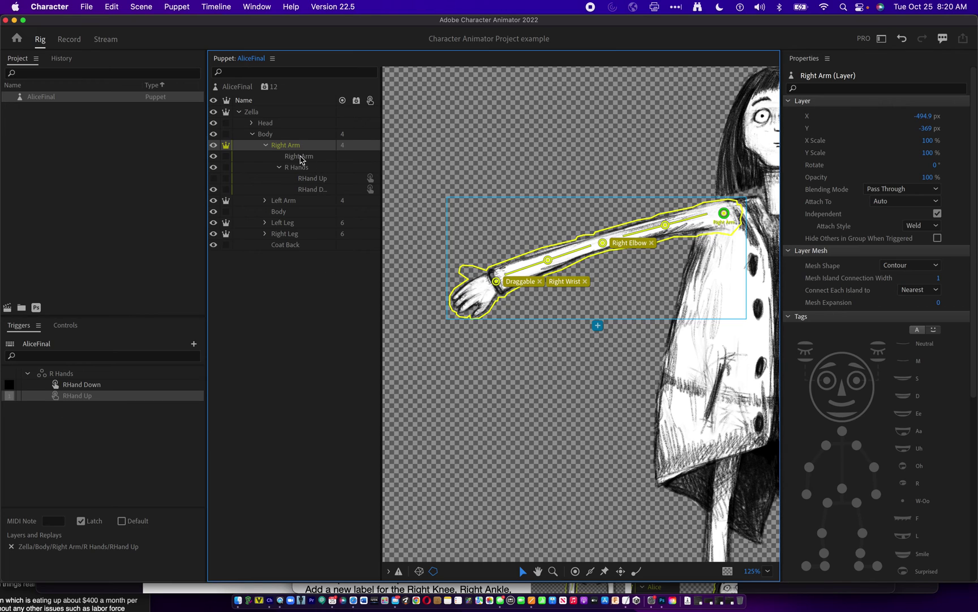
- Create a trigger swap set from the L Hands group inside the Left Arm layer
click(266, 145)
click(265, 156)
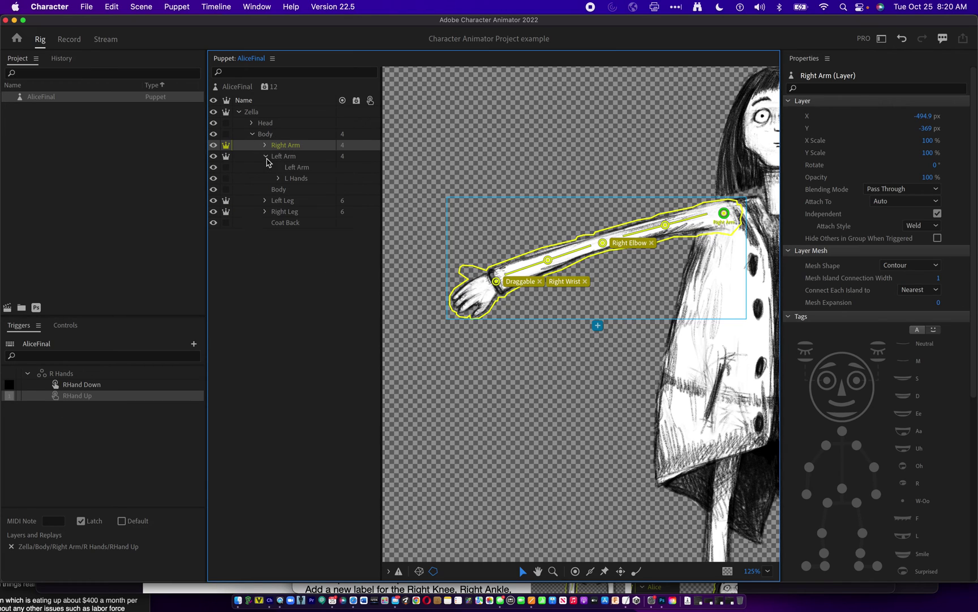
click(303, 179)
click(279, 178)
drag(292, 180, 90, 557)
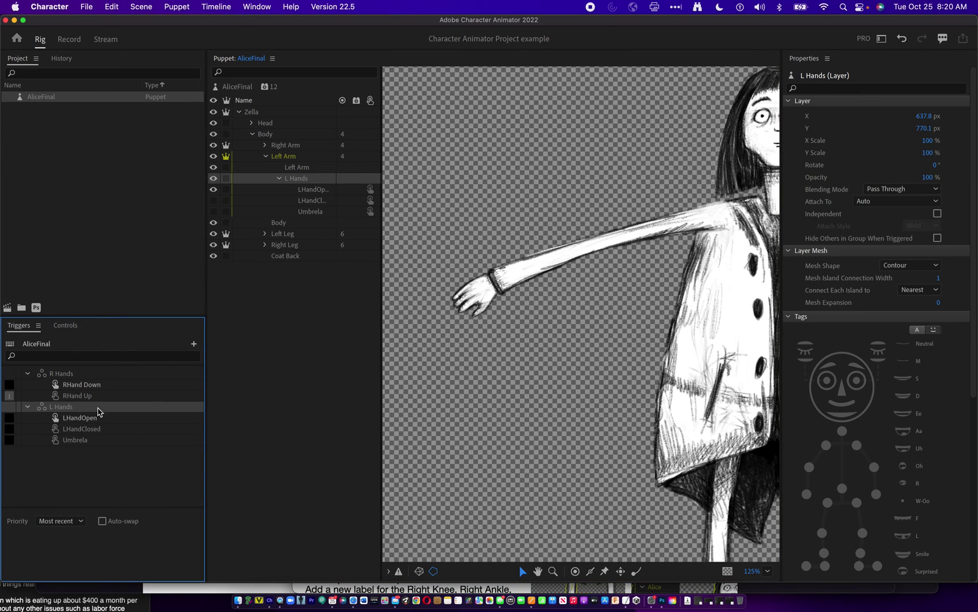
- Preview the LHandClosed and Umbrela variants on the left arm by toggling the visibility of the L Hands layers
click(623, 301)
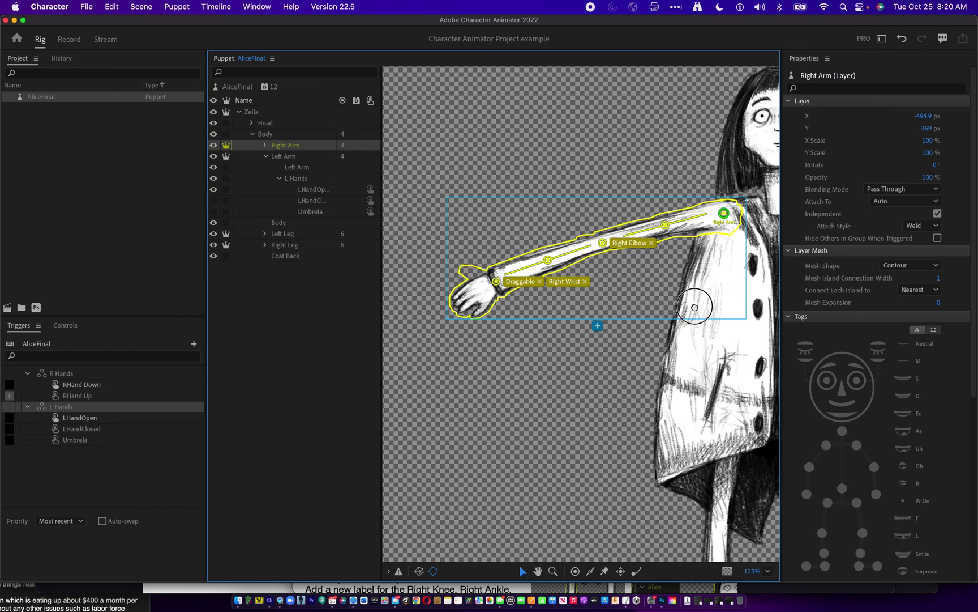
drag(701, 306, 365, 320)
drag(515, 333, 431, 299)
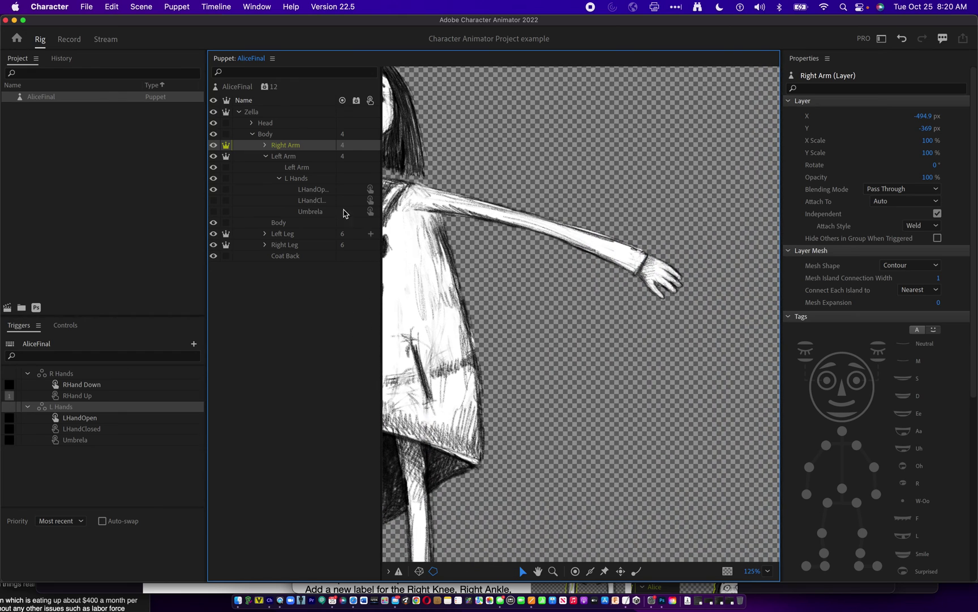
click(297, 159)
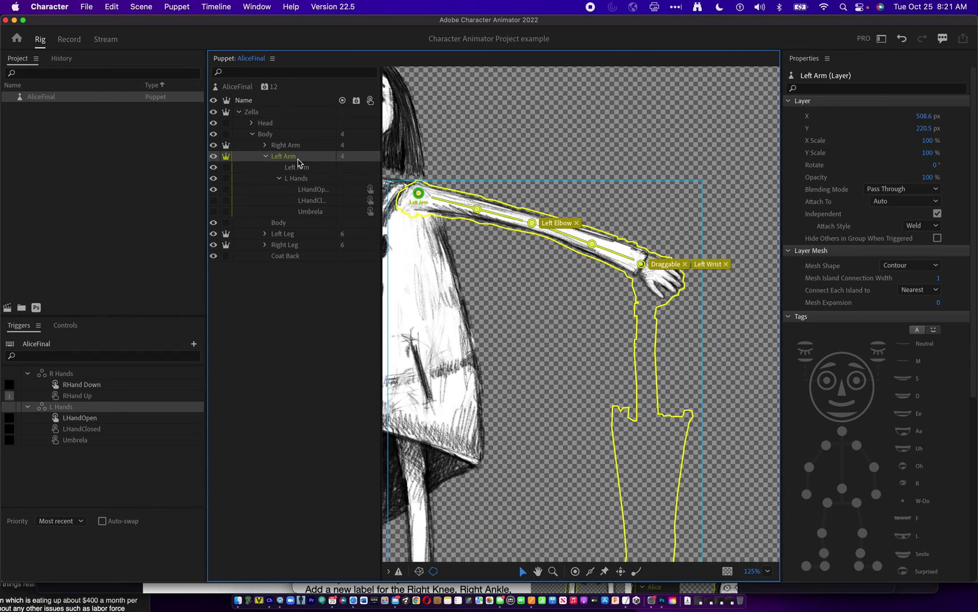
click(213, 211)
click(214, 212)
click(214, 208)
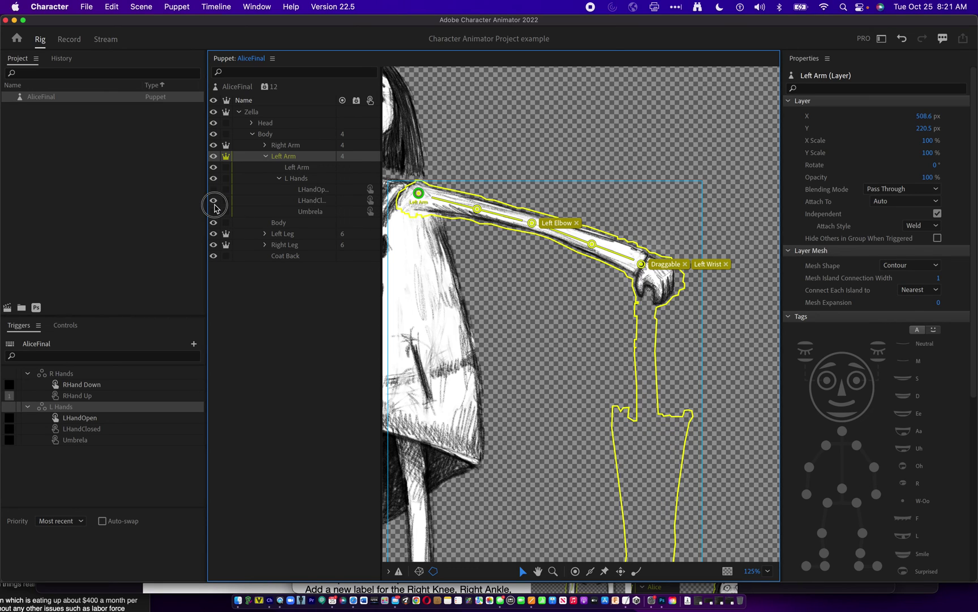
click(215, 208)
click(323, 201)
click(315, 212)
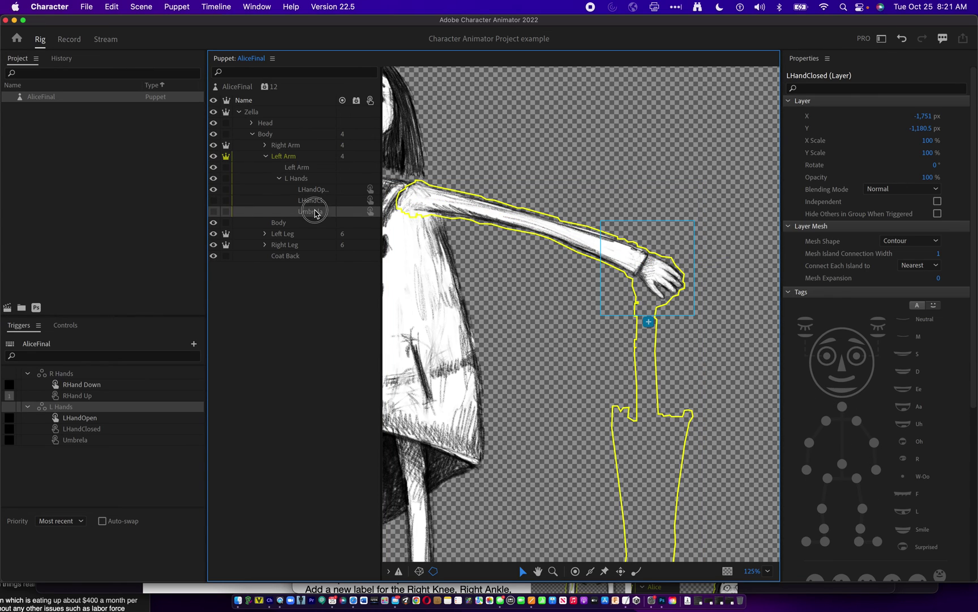
click(317, 202)
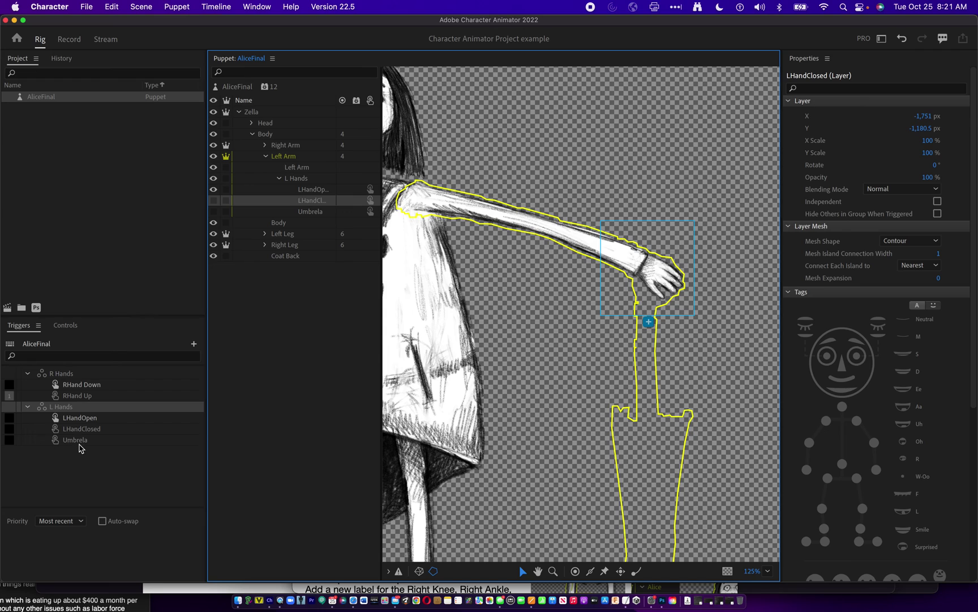
- Turn on Latch for the LHandOpen and LHandClosed triggers and assign a trigger key to LHandClosed
click(81, 419)
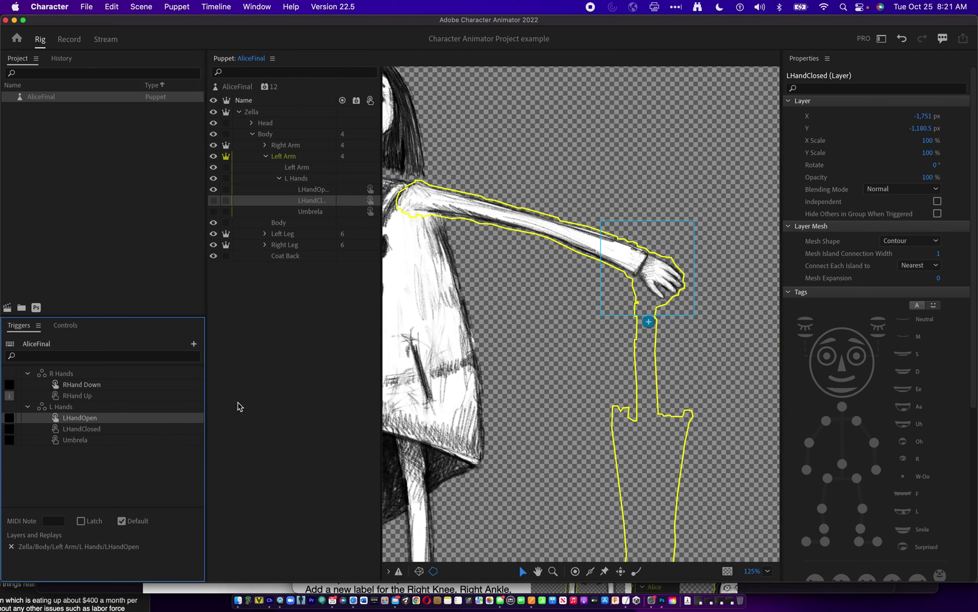
click(82, 522)
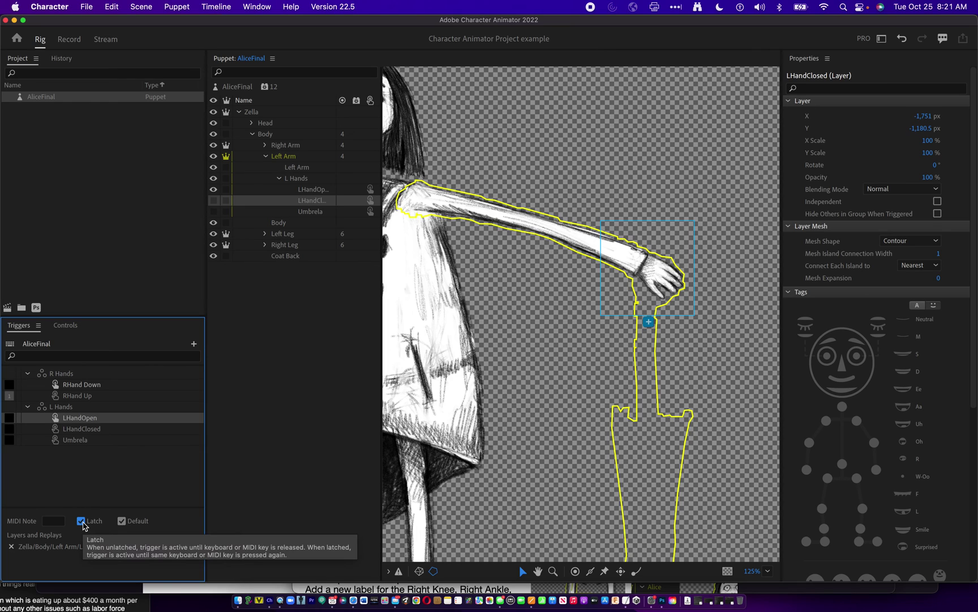
click(89, 429)
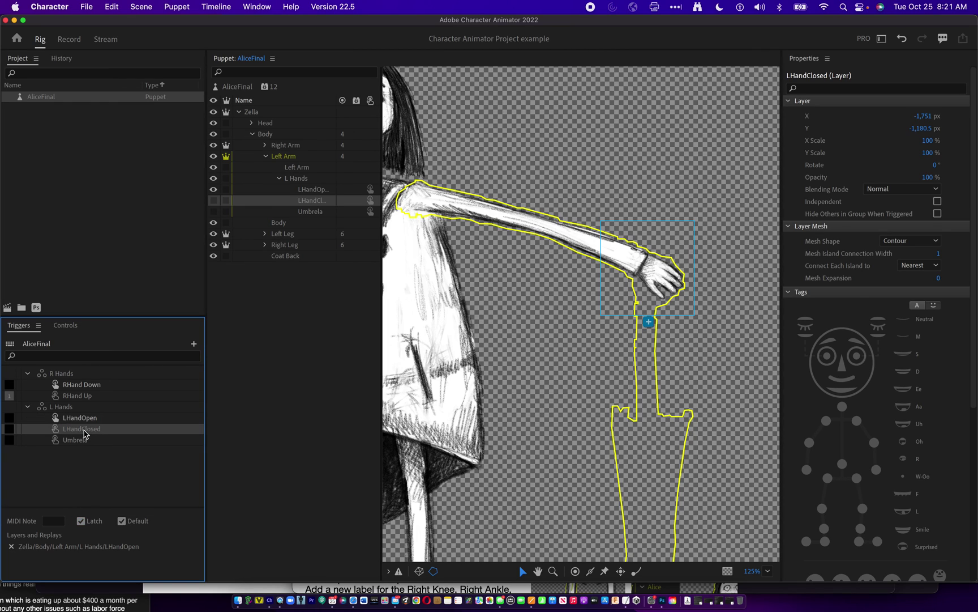
click(10, 429)
click(99, 459)
click(97, 431)
click(81, 521)
- Combine the Umbrela trigger with the LHandClosed trigger in the L Hands swap set
click(72, 441)
drag(81, 445, 80, 432)
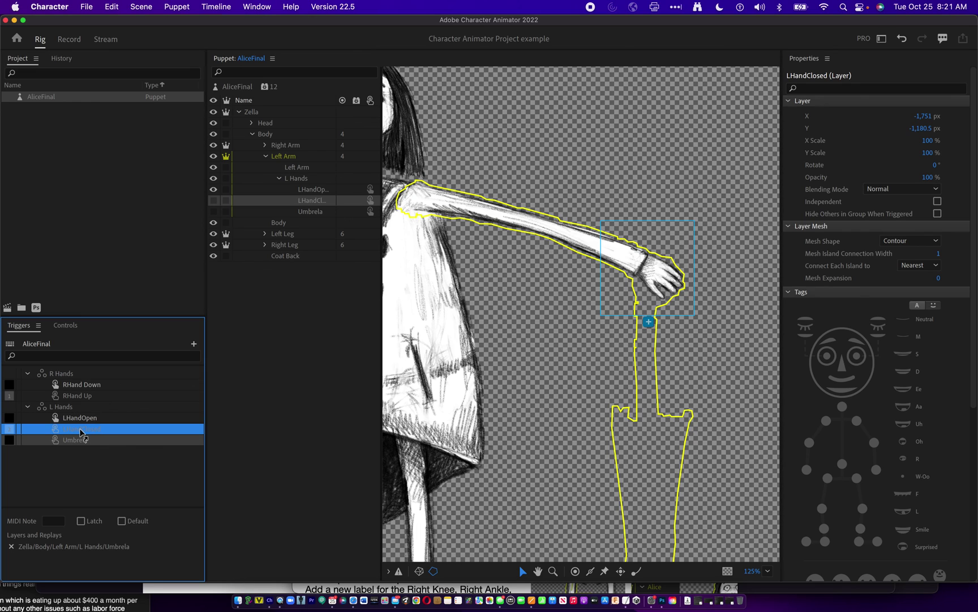